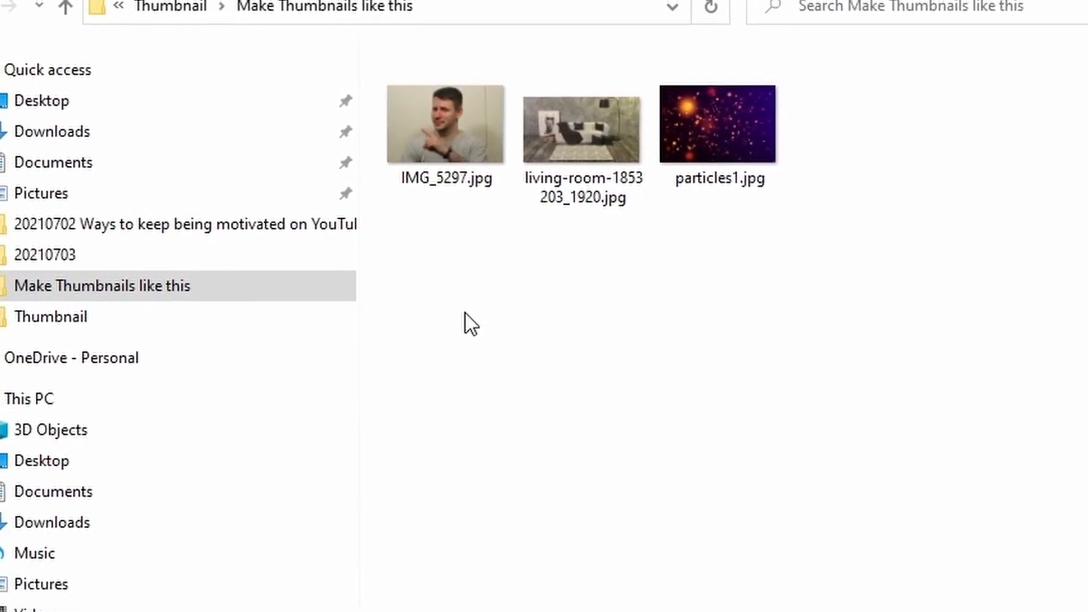
- Review the source images IMG_5297.jpg, living-room-1853203_1920.jpg and particles1.jpg in the Make Thumbnails like this folder
left_click(442, 158)
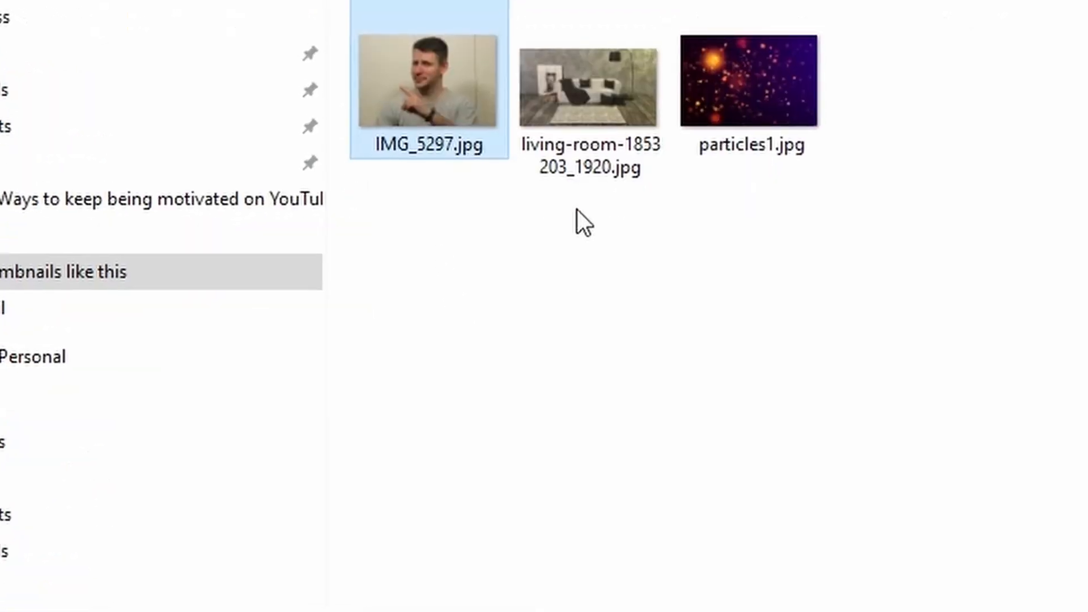
left_click(579, 148)
left_click(709, 144)
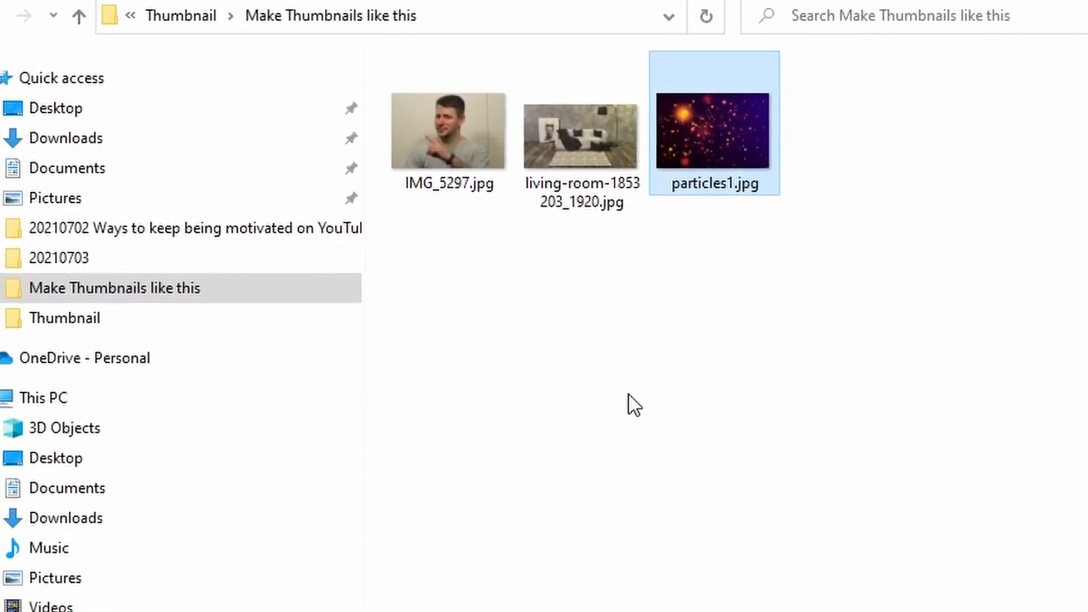
left_click(556, 127, "ctrl")
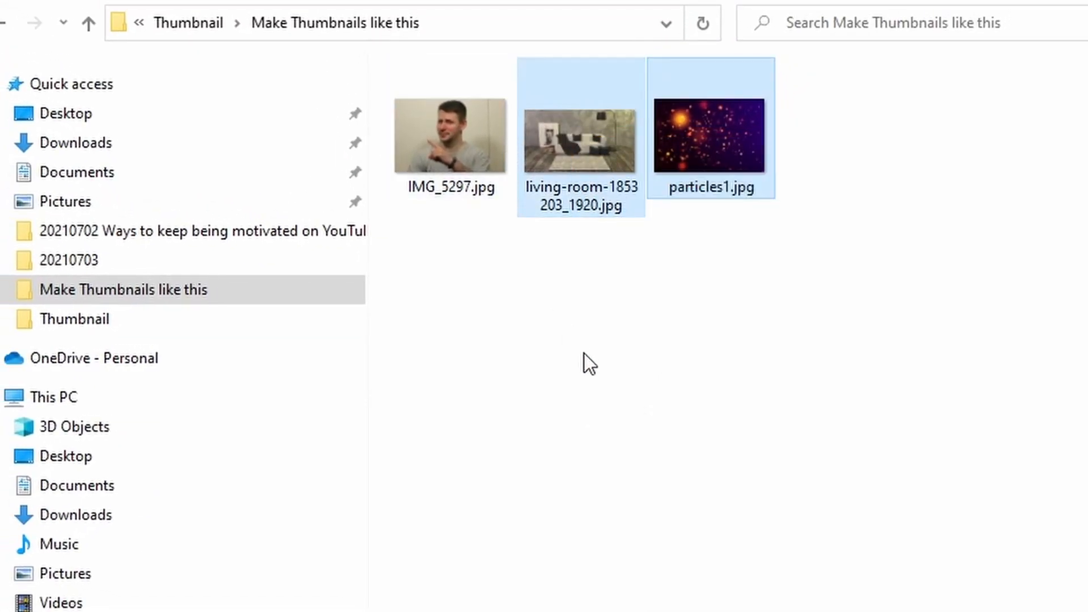
left_click(584, 354)
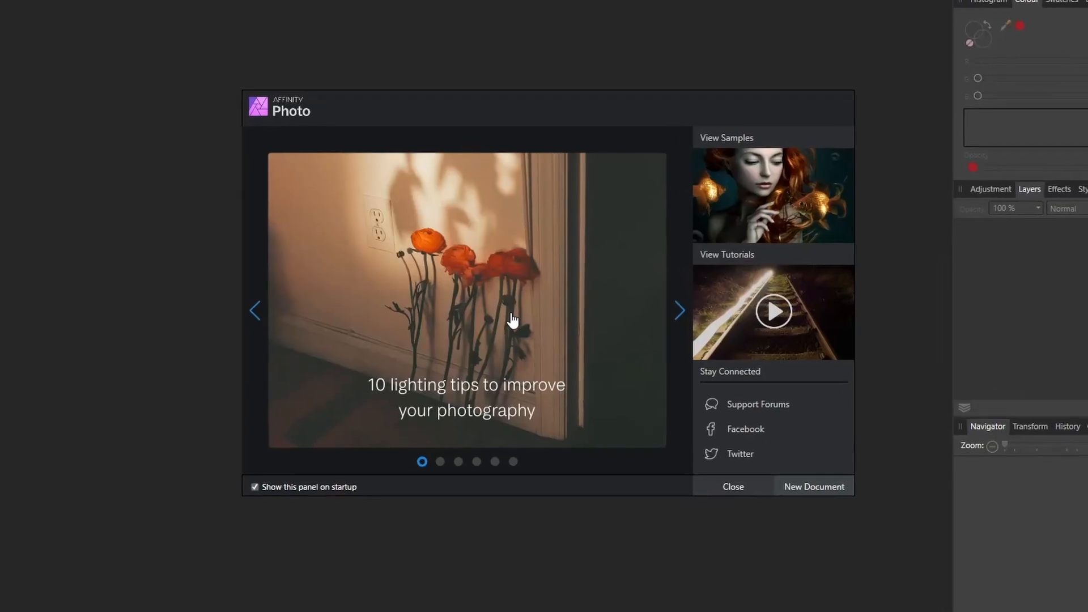
- Create a new document from the WXGA 720p preset, 1280 x 720 px, with a transparent background
left_click(850, 507)
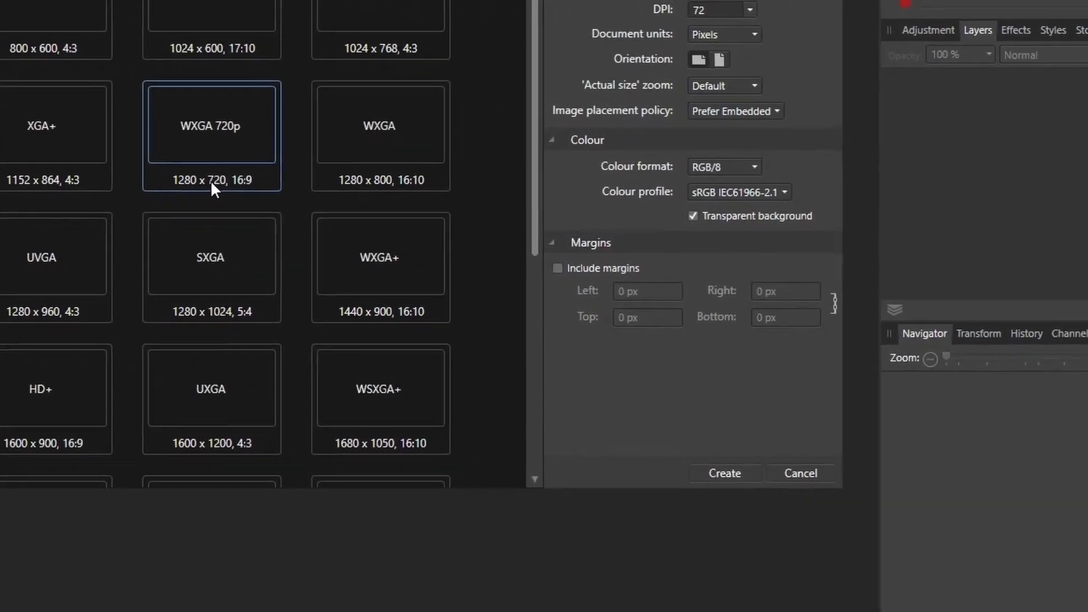
left_click(736, 474)
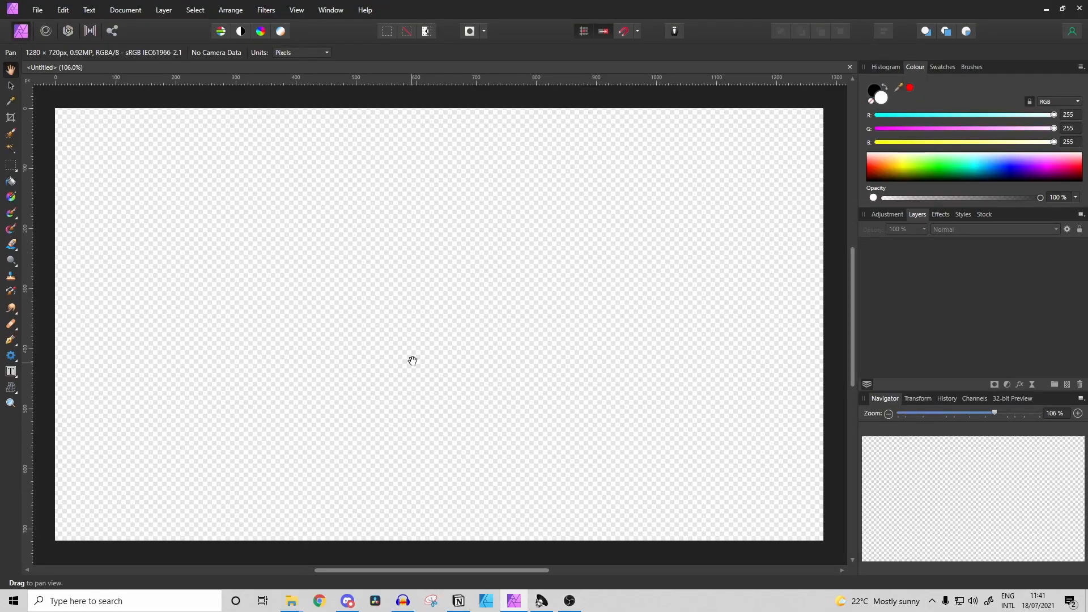
scroll(412, 361, "down", 3)
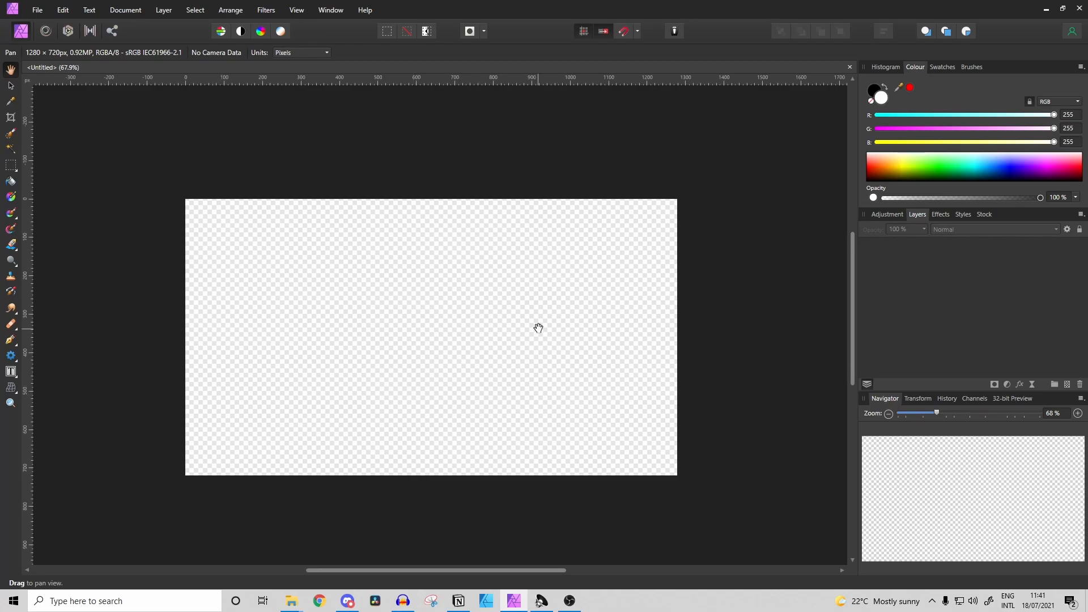
- Place IMG_5297.jpg from the Make Thumbnails like this folder into the open document
mouse_move(296, 605)
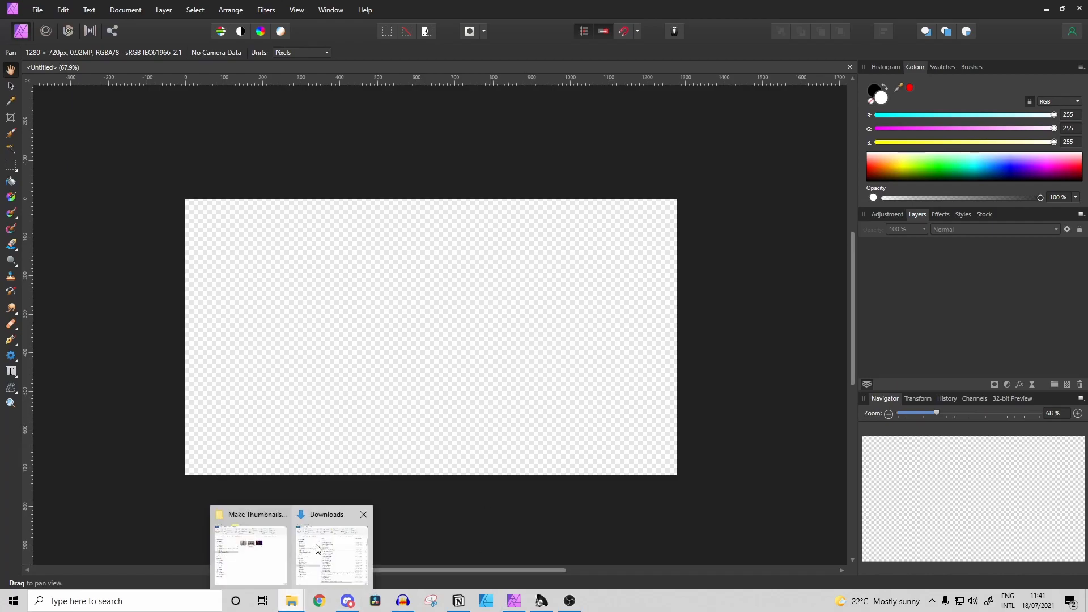
left_click(255, 551)
left_click_drag(500, 199, 221, 271)
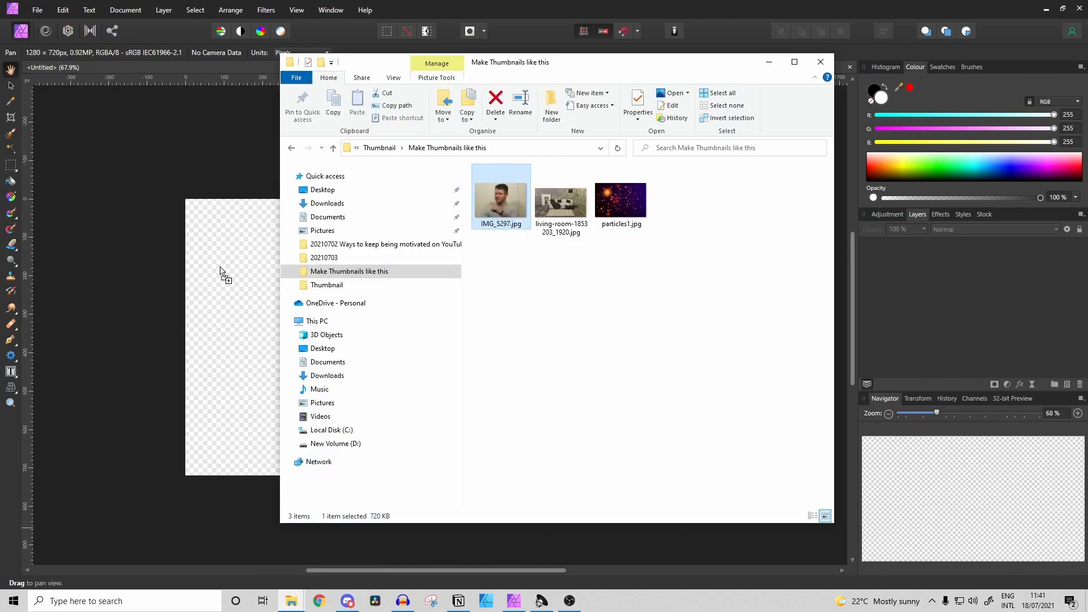
left_click(764, 63)
key("v")
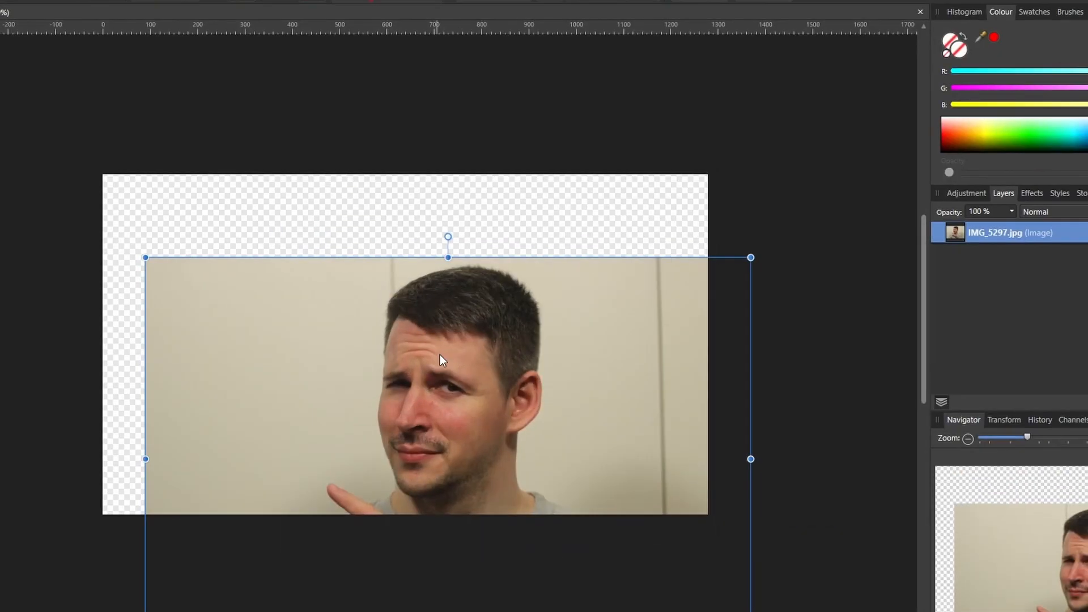
- Scale the placed photo down to about 77% and position it fully inside the canvas
left_click_drag(486, 361, 458, 257)
left_click_drag(169, 156, 280, 230)
left_click_drag(346, 276, 274, 246)
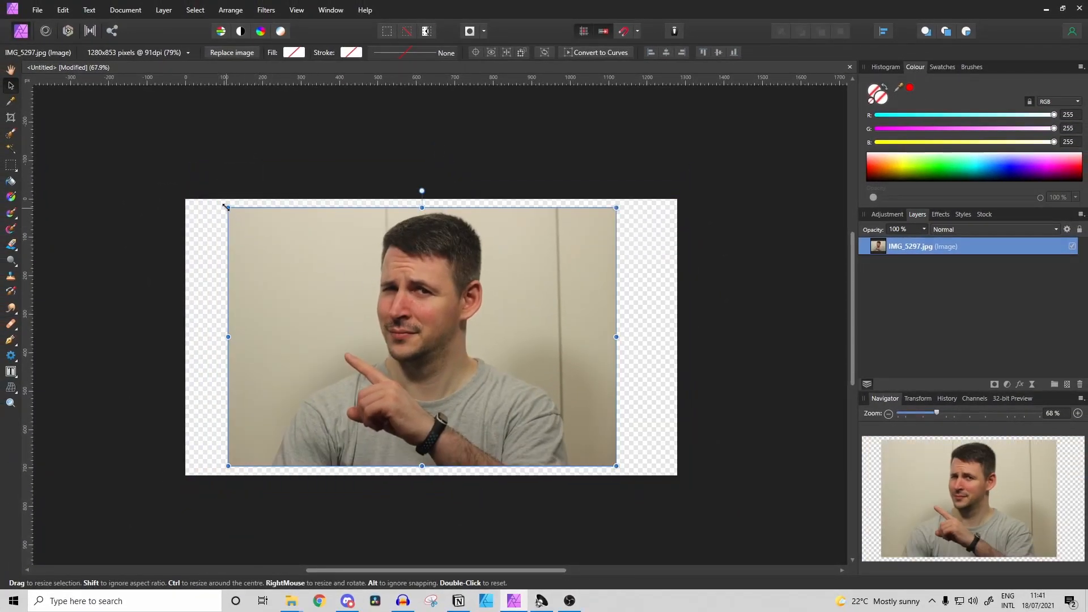
left_click_drag(225, 206, 235, 214)
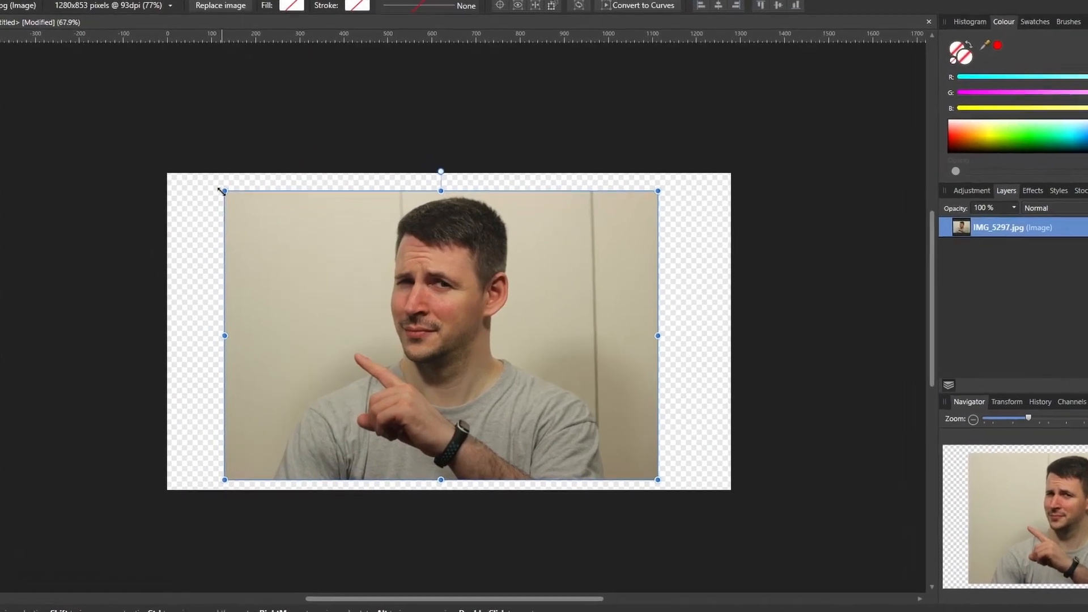
left_click_drag(336, 189, 356, 193)
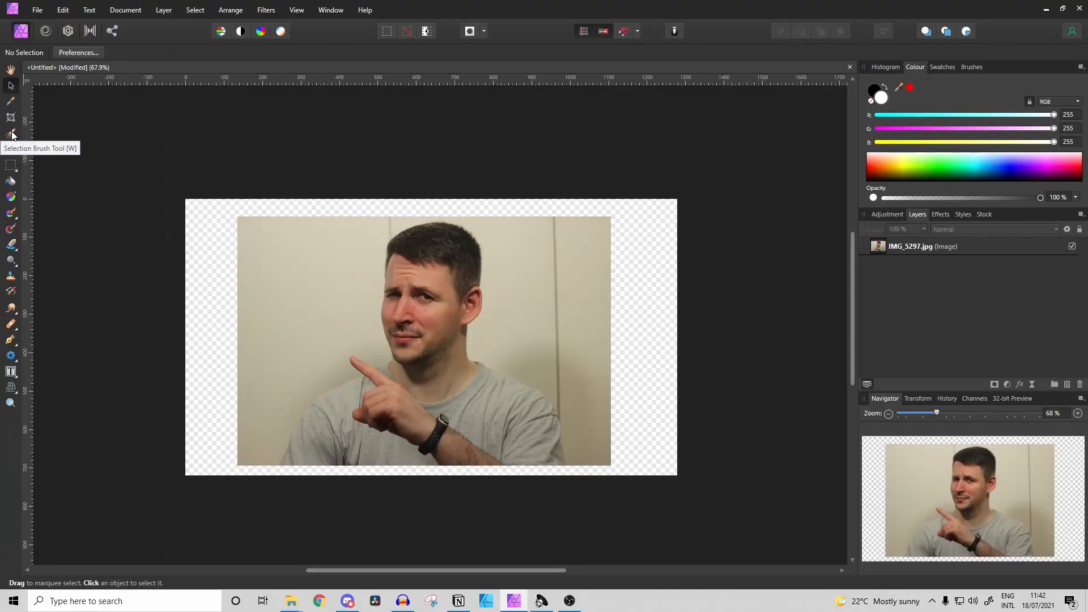
- Select the whole man in the photo using a 43 px Selection Brush with edge snapping
left_click(11, 134)
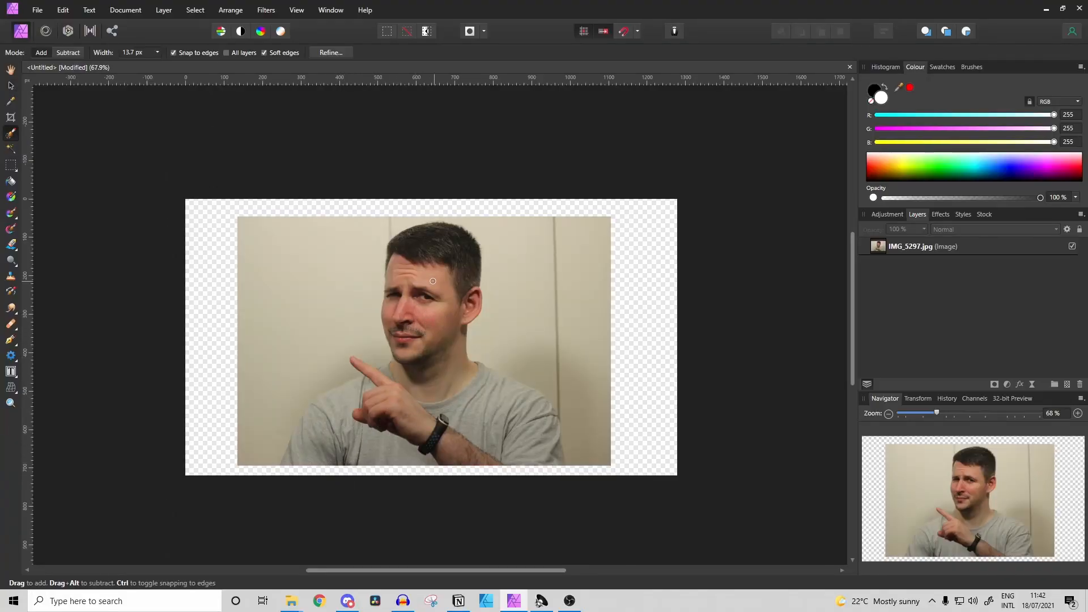
scroll(337, 457, "up", 5)
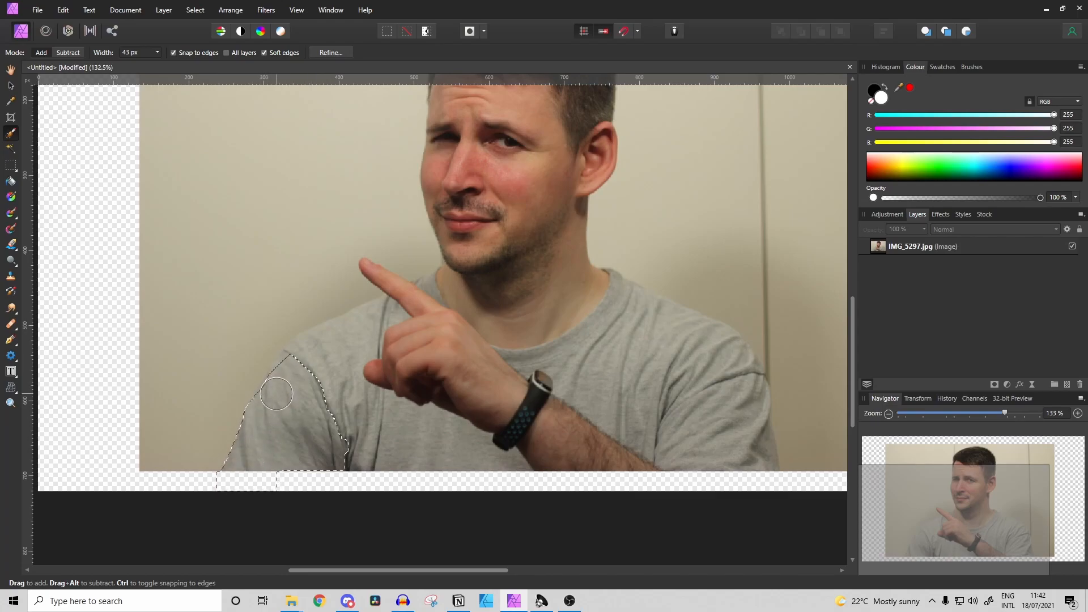
mouse_move(441, 329)
left_mouse_down()
mouse_move(418, 396)
mouse_move(422, 324)
left_mouse_up()
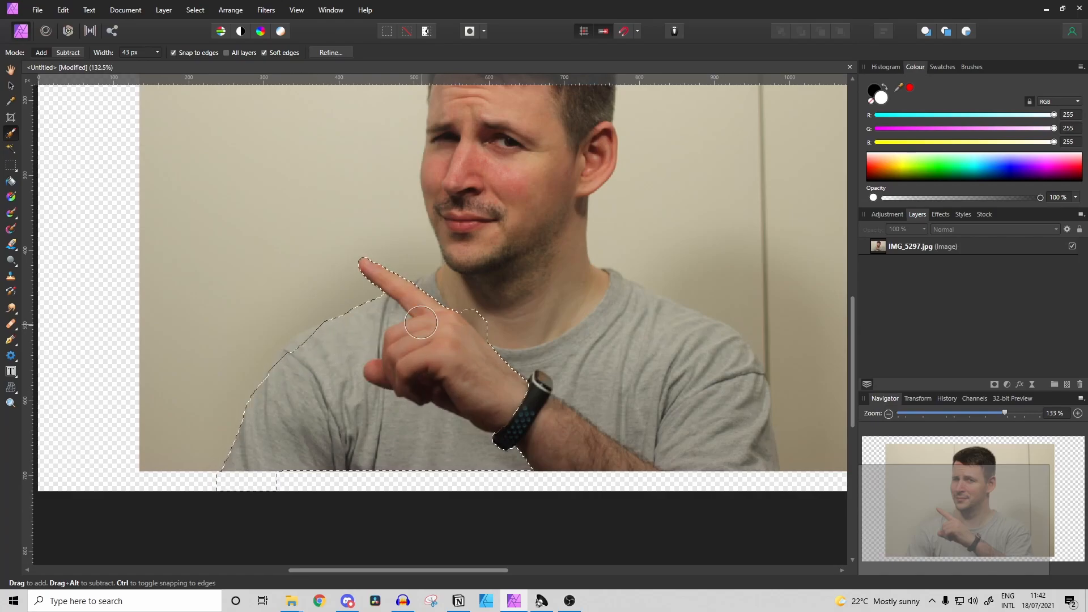
mouse_move(712, 439)
left_mouse_down()
mouse_move(751, 453)
mouse_move(697, 359)
mouse_move(723, 383)
mouse_move(733, 369)
mouse_move(692, 338)
mouse_move(638, 354)
mouse_move(636, 329)
mouse_move(584, 300)
mouse_move(595, 306)
mouse_move(513, 299)
mouse_move(486, 286)
mouse_move(472, 254)
left_mouse_up()
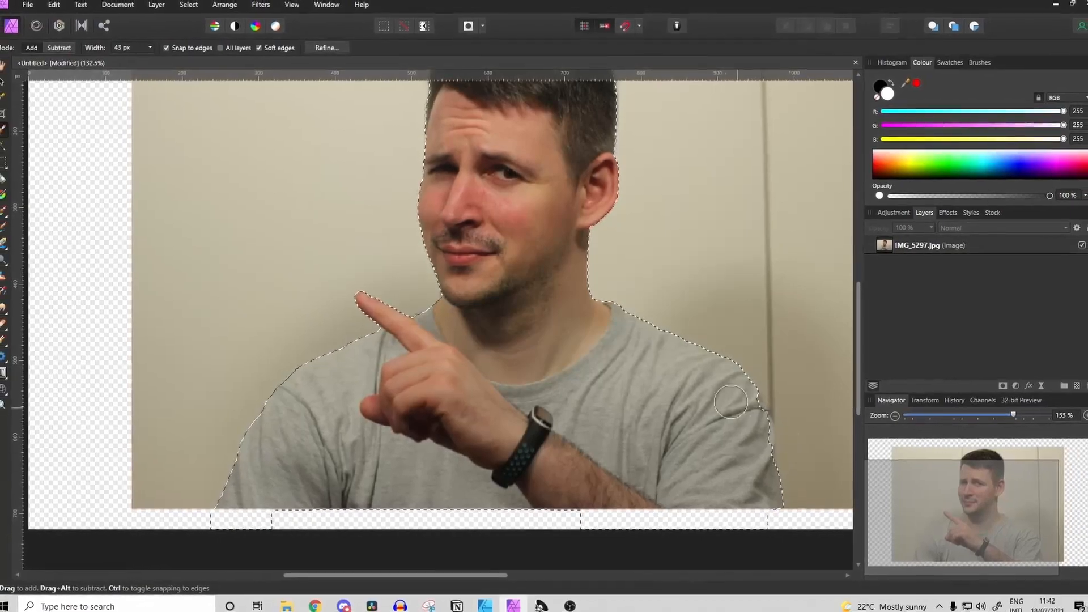
- Subtract the empty strips below the shirt from the selection and correct its outline along the shoulder and sleeve with a 13.8 px brush
scroll(245, 466, "up", 5)
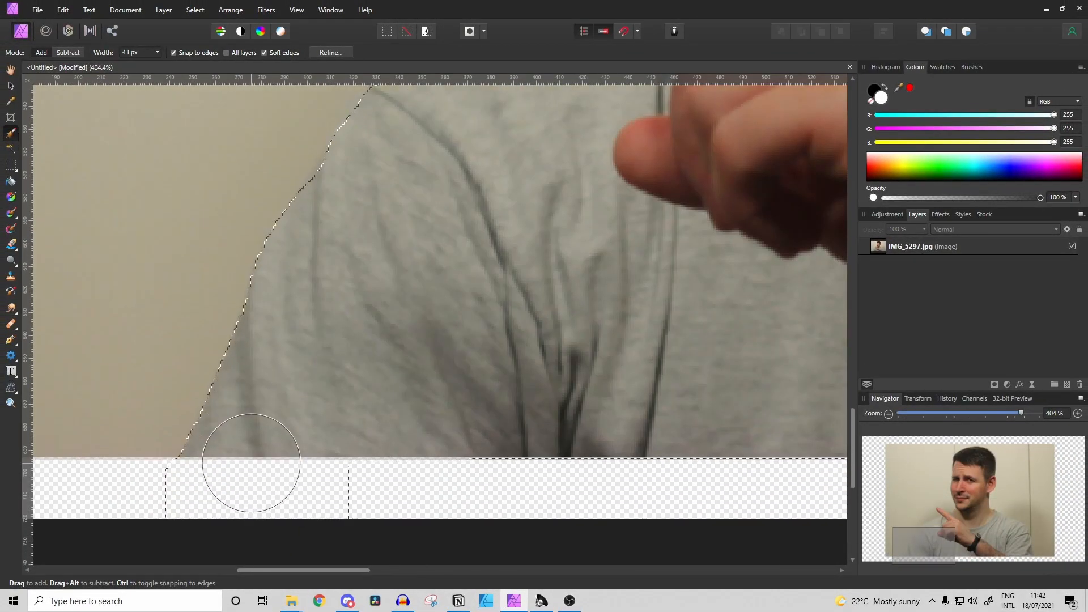
scroll(251, 463, "up", 1)
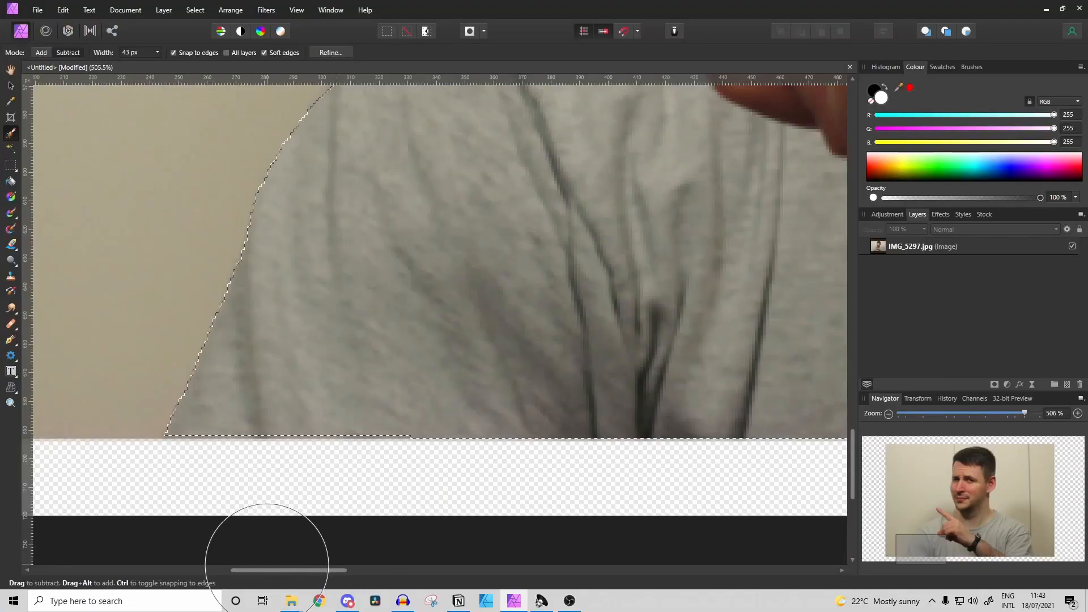
left_click_drag(291, 571, 563, 569)
scroll(595, 524, "up", 2)
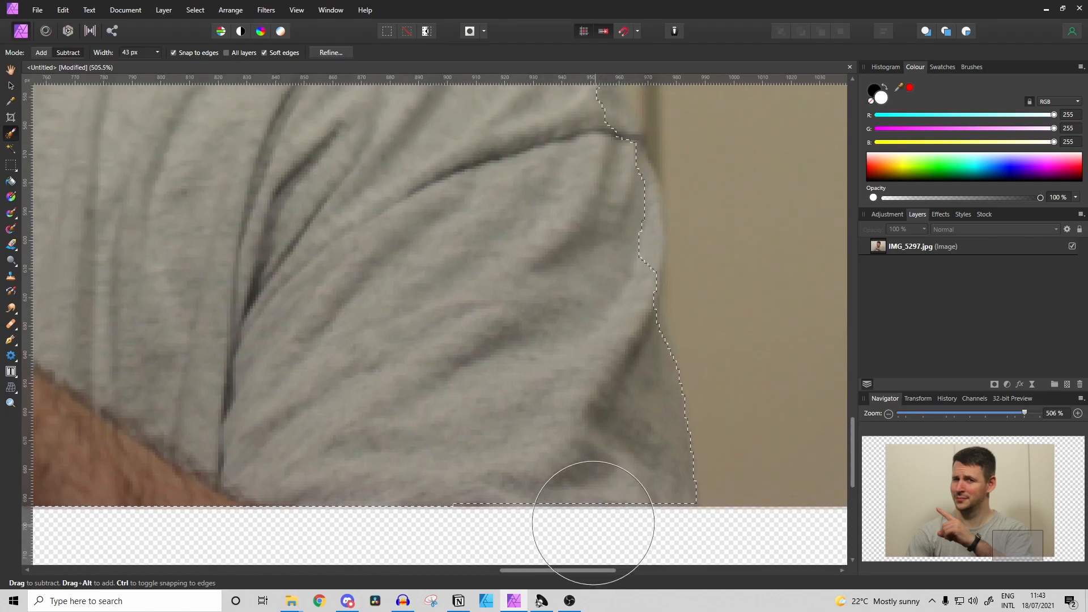
scroll(595, 524, "up", 5)
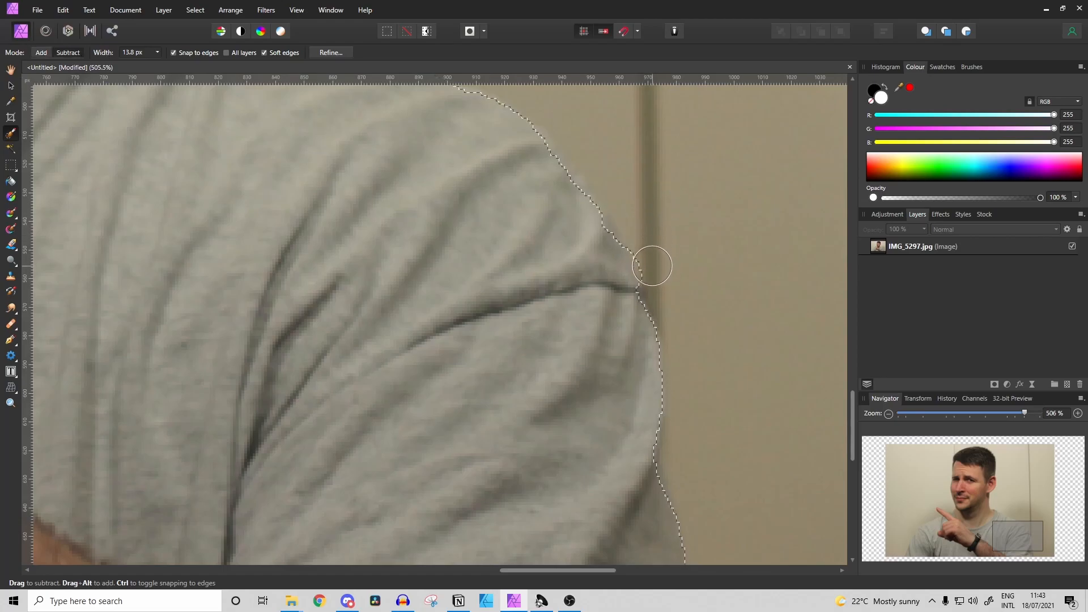
scroll(286, 248, "up", 2)
scroll(315, 233, "down", 4)
left_click_drag(493, 570, 364, 571)
scroll(349, 429, "up", 5)
scroll(436, 315, "down", 4)
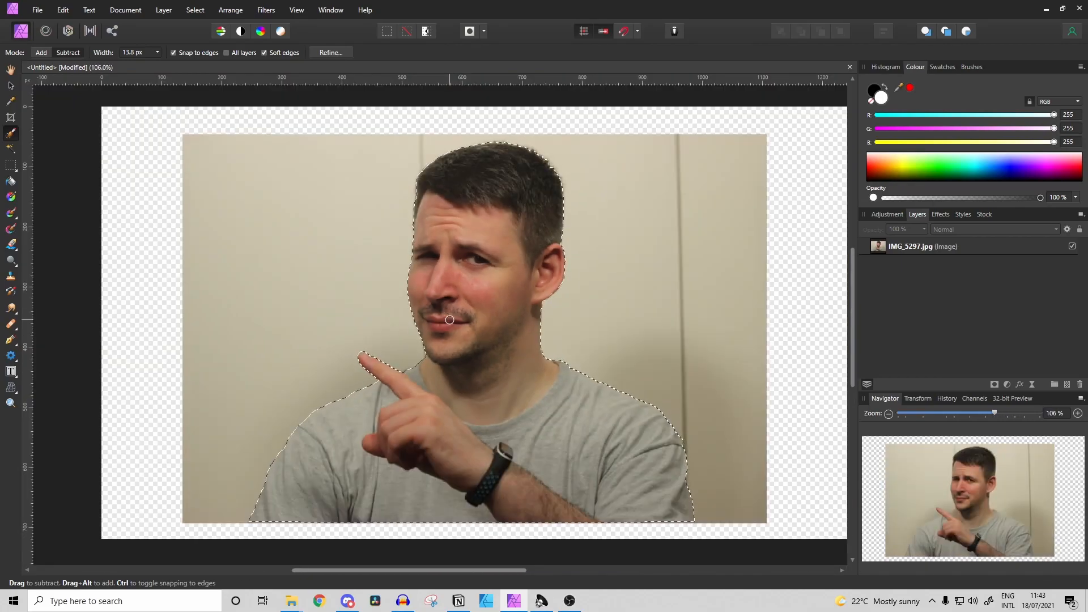
- Refine the man's selection with matte edges enabled and output the result as a selection
left_click_drag(470, 571, 474, 573)
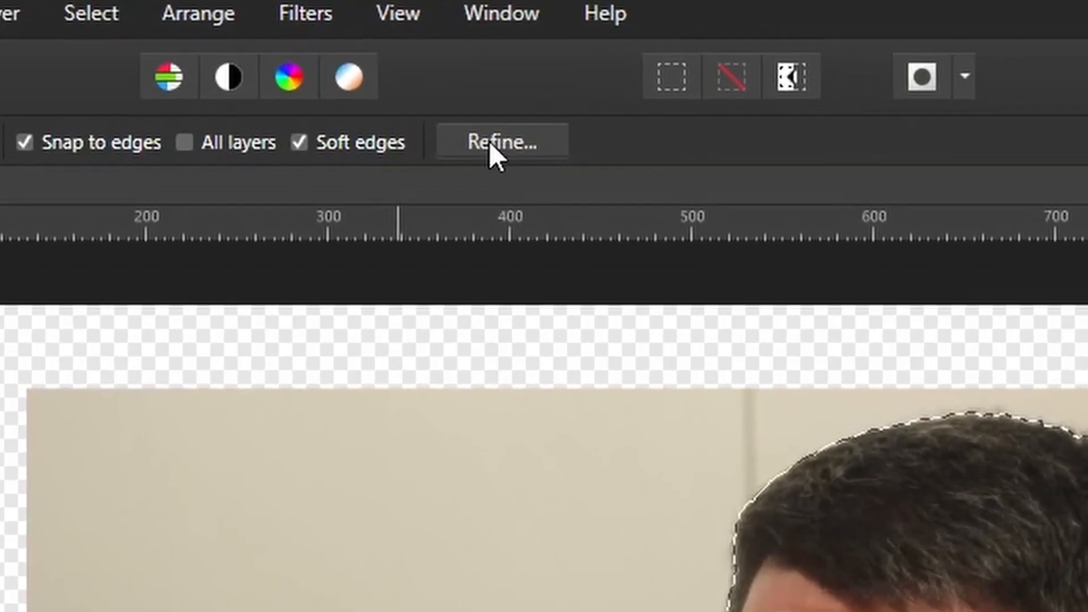
left_click(437, 109)
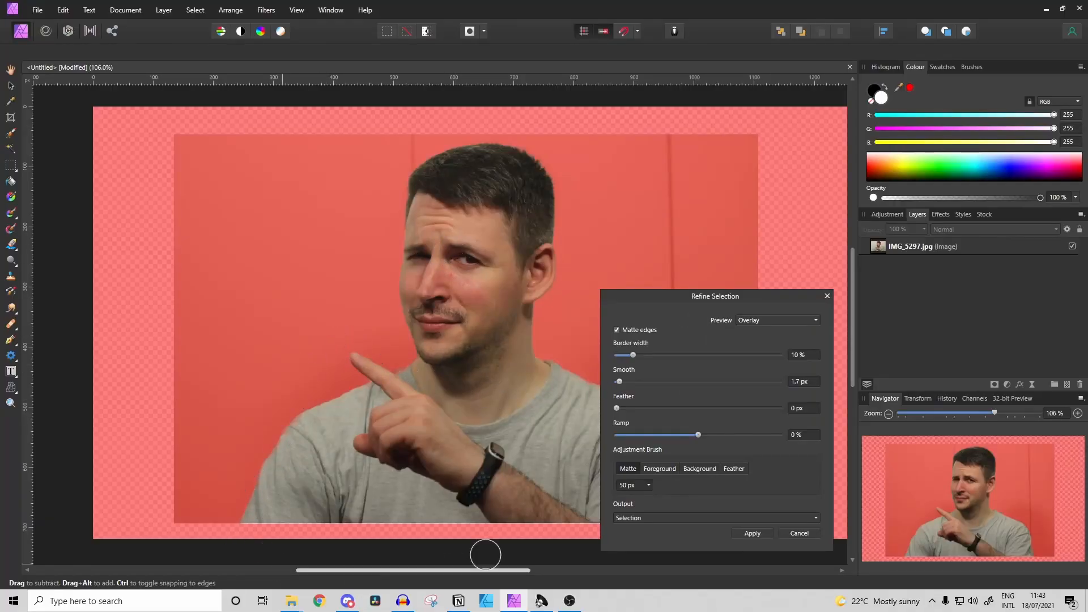
left_click(751, 533)
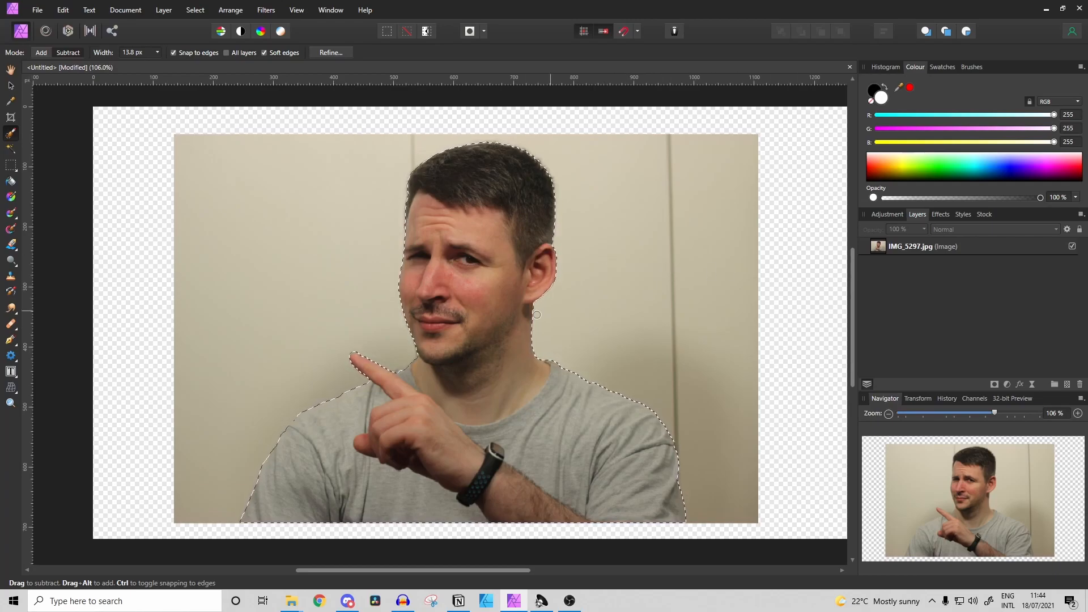
- Duplicate the IMG_5297.jpg layer and mask the upper copy with the man's selection
left_click(903, 249)
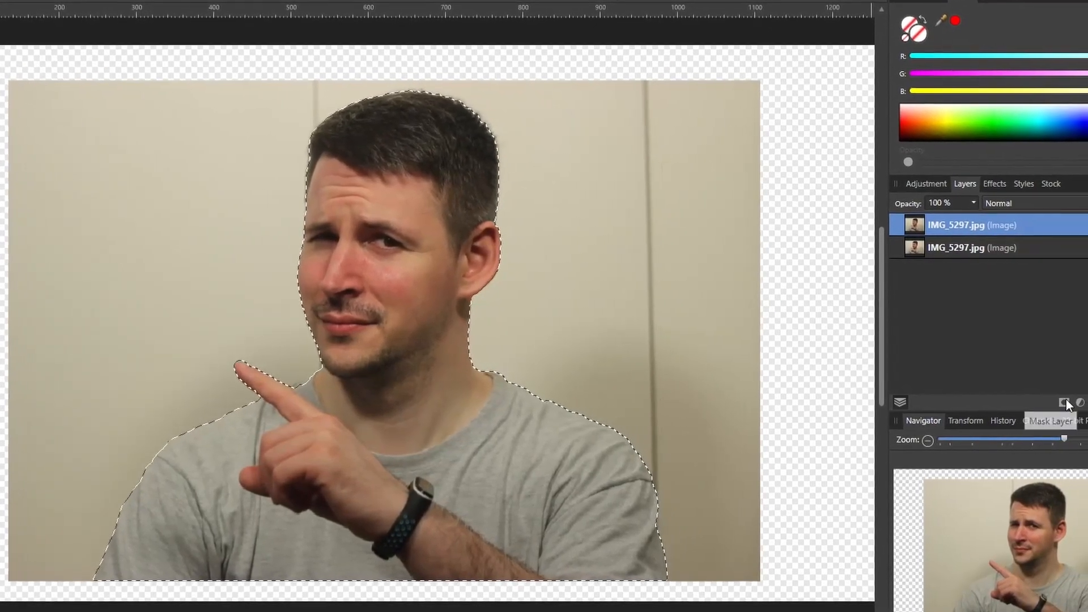
left_click(1064, 403)
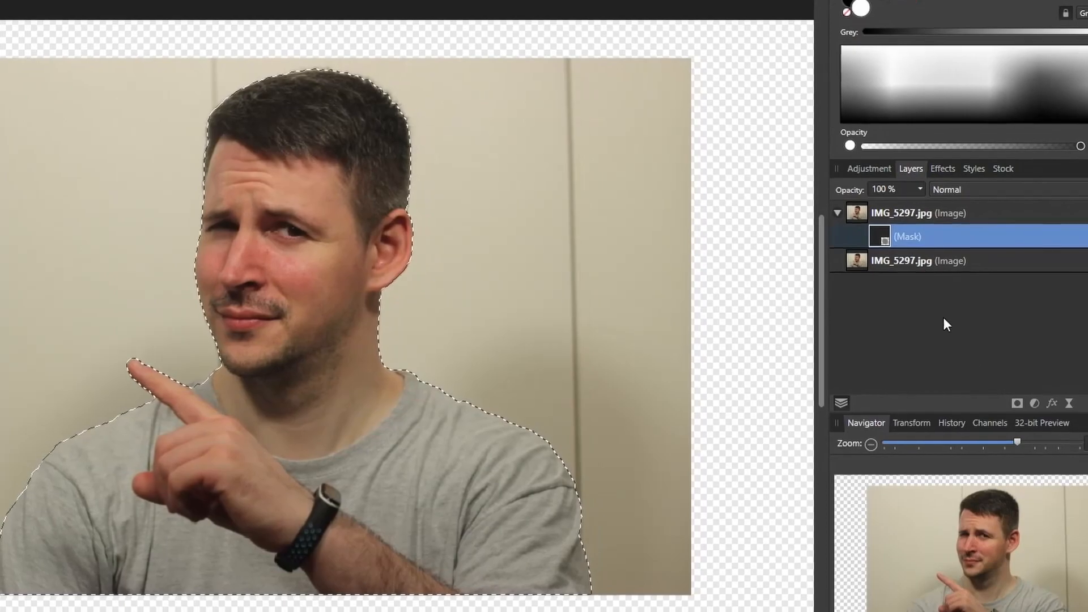
double_click(926, 240)
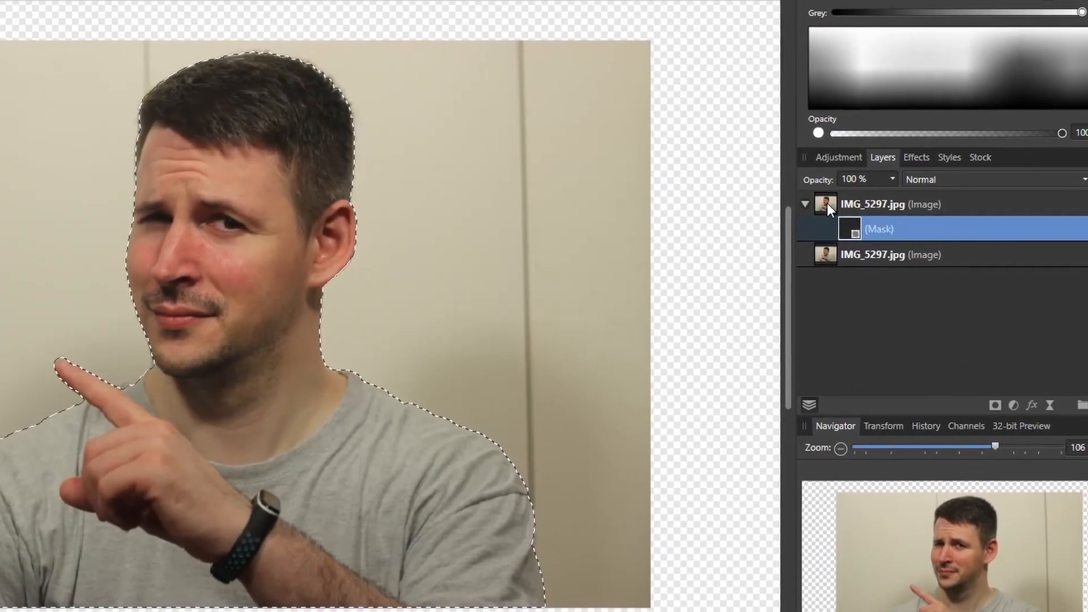
left_click(835, 199)
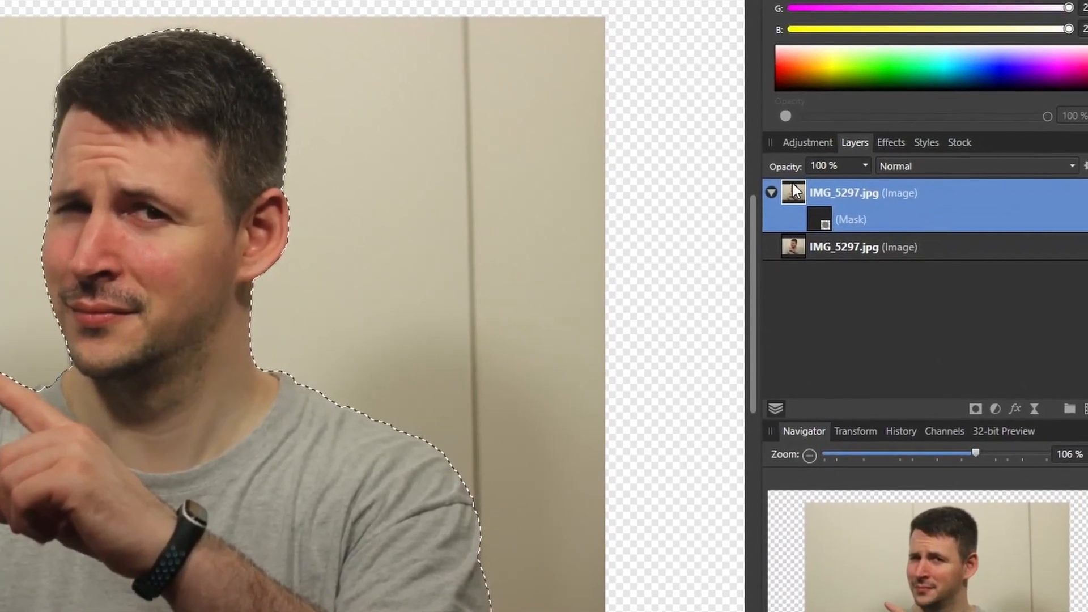
- Hide the unmasked IMG_5297.jpg layer at the bottom of the stack and clear the active selection
left_click(1086, 234)
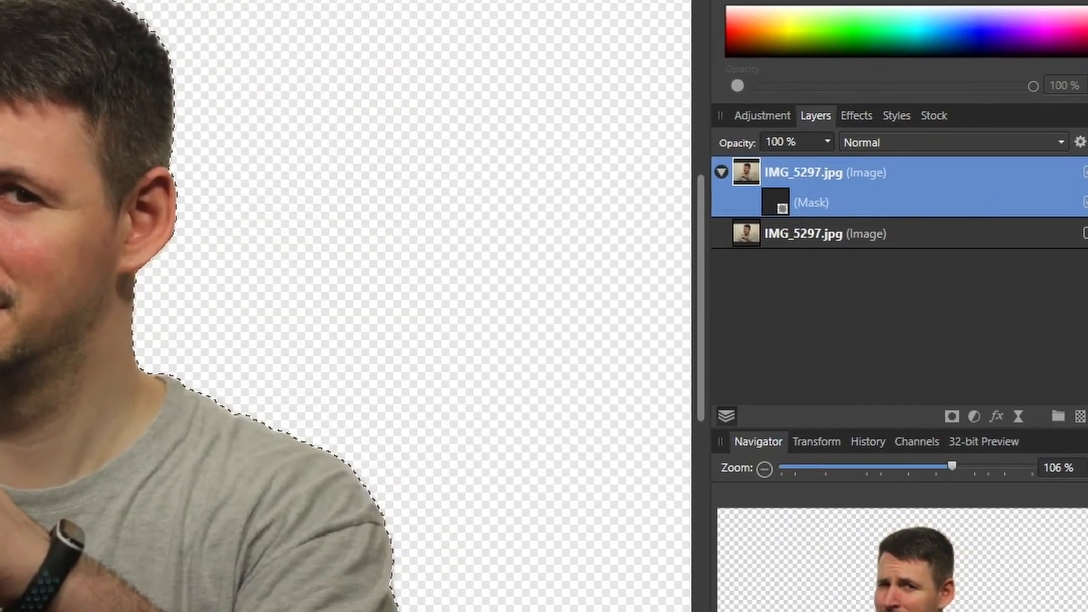
left_click(1086, 234)
left_click(1086, 233)
left_click(1086, 233)
left_click(1086, 233)
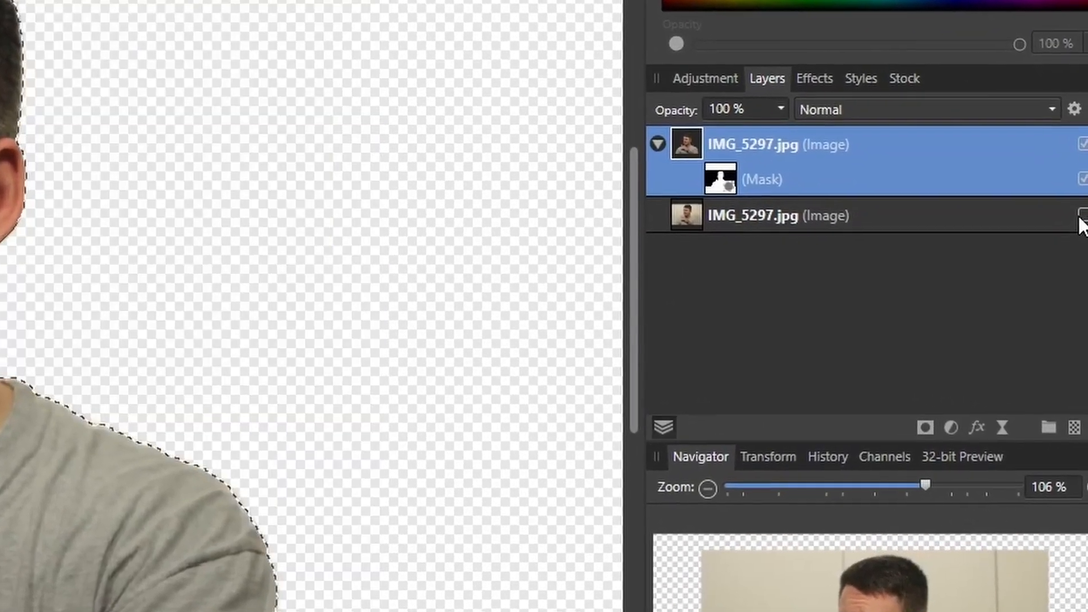
left_click(1081, 216)
left_click(1081, 216)
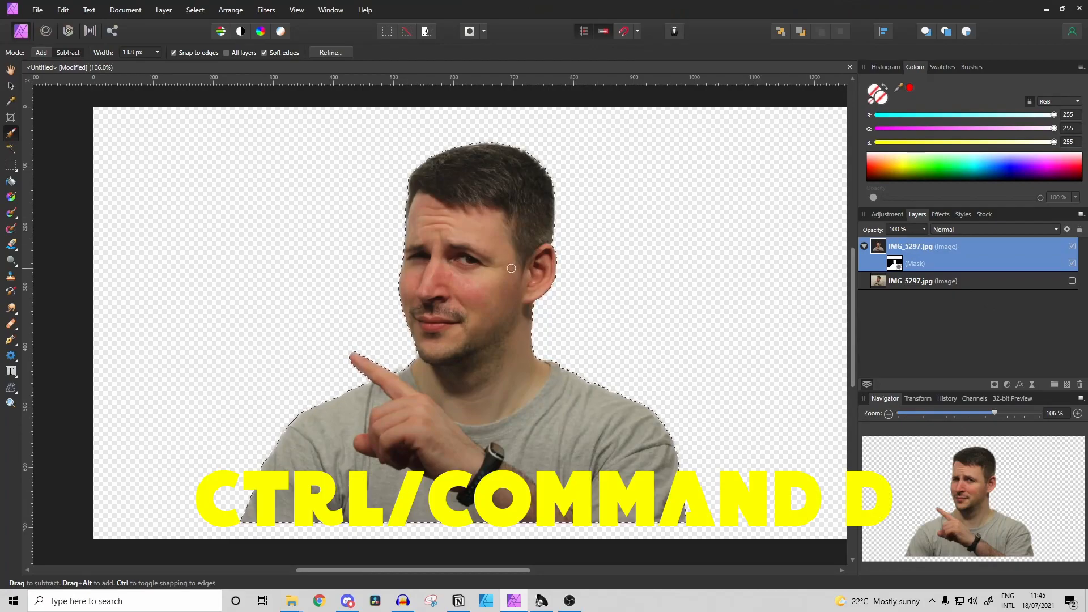
key("ctrl+d")
- Scale the masked man down and position him in the lower right of the canvas, with his shirt running off the bottom edge
key("v")
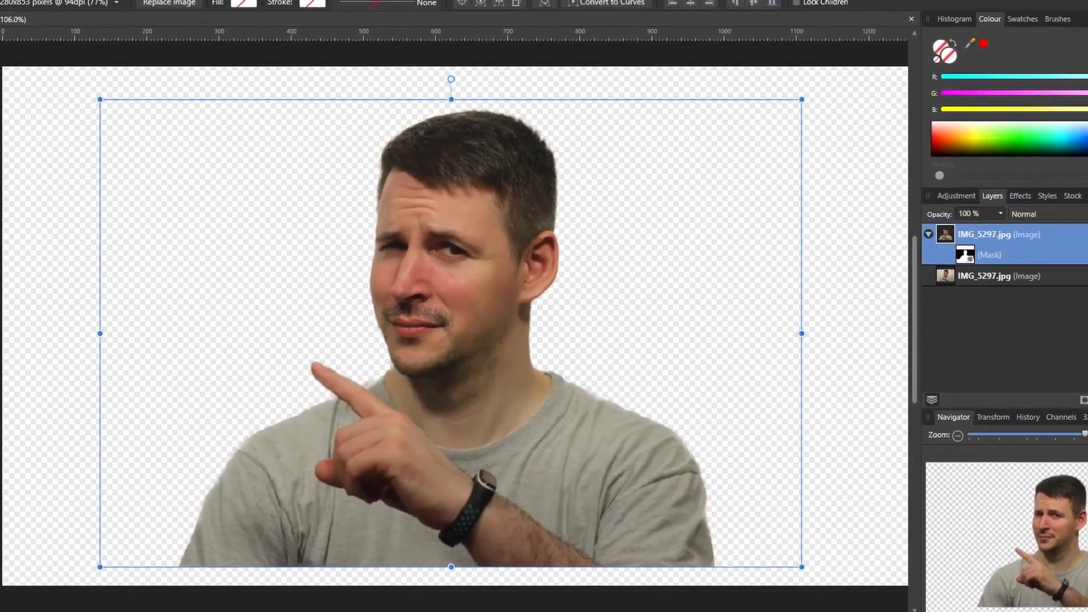
left_click_drag(462, 270, 590, 317)
scroll(652, 302, "down", 2)
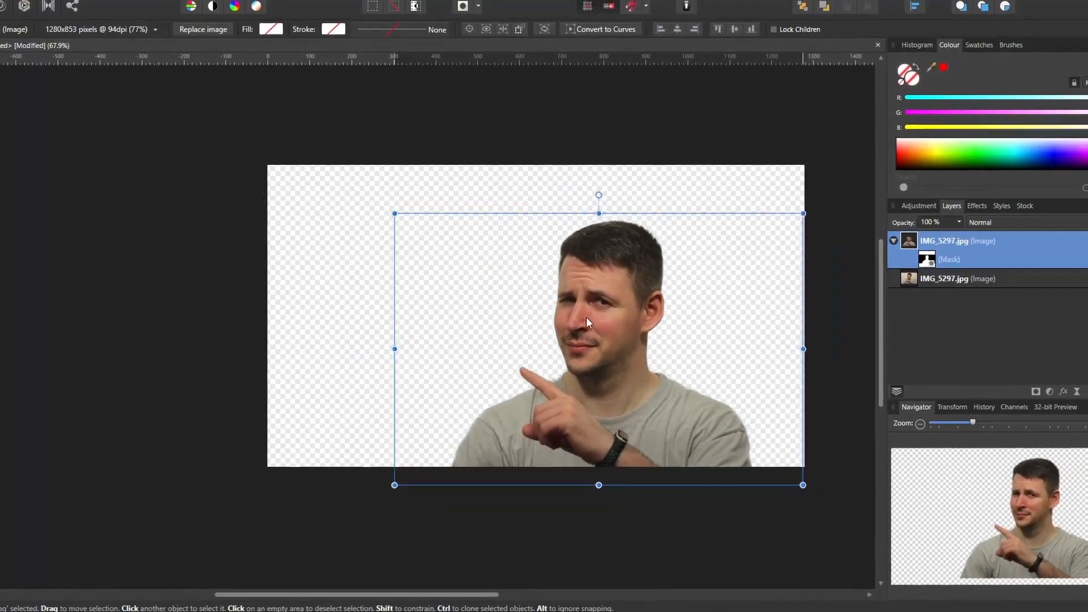
left_click_drag(401, 215, 496, 281)
left_click_drag(637, 330, 681, 327)
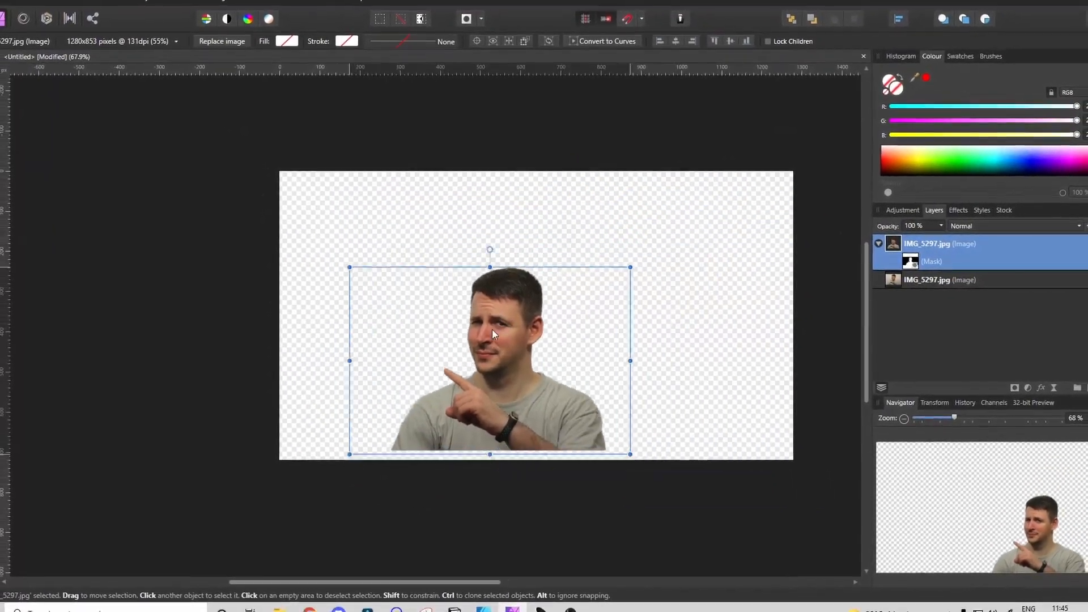
left_click_drag(521, 268, 463, 233)
left_click(615, 171)
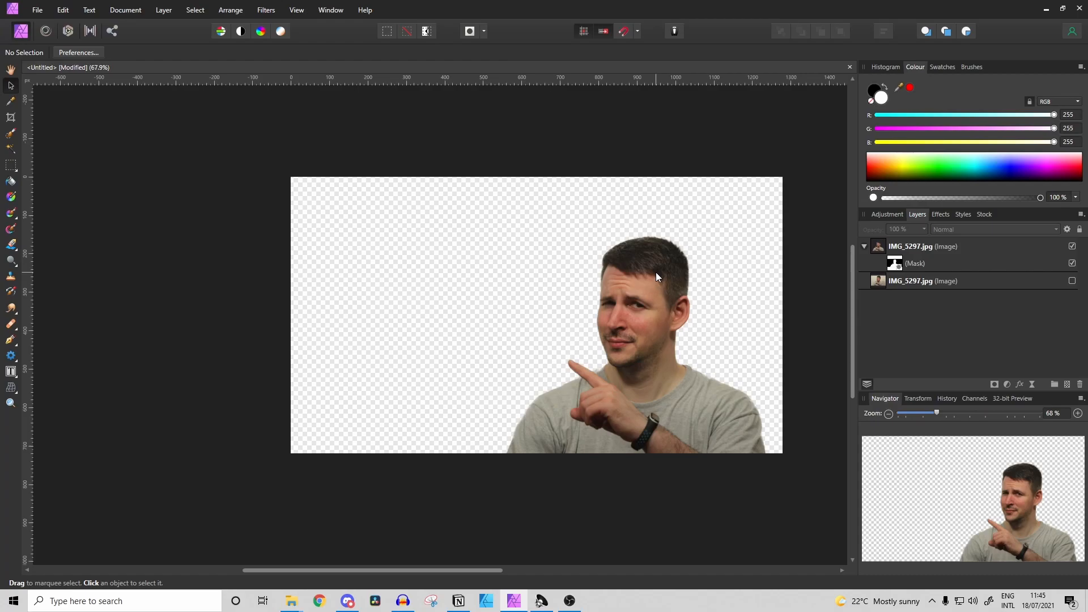
- Place living-room-1853203_1920.jpg from the Make Thumbnails like this folder and scale and position it to cover the whole canvas
key("alt+Tab")
left_click(596, 285)
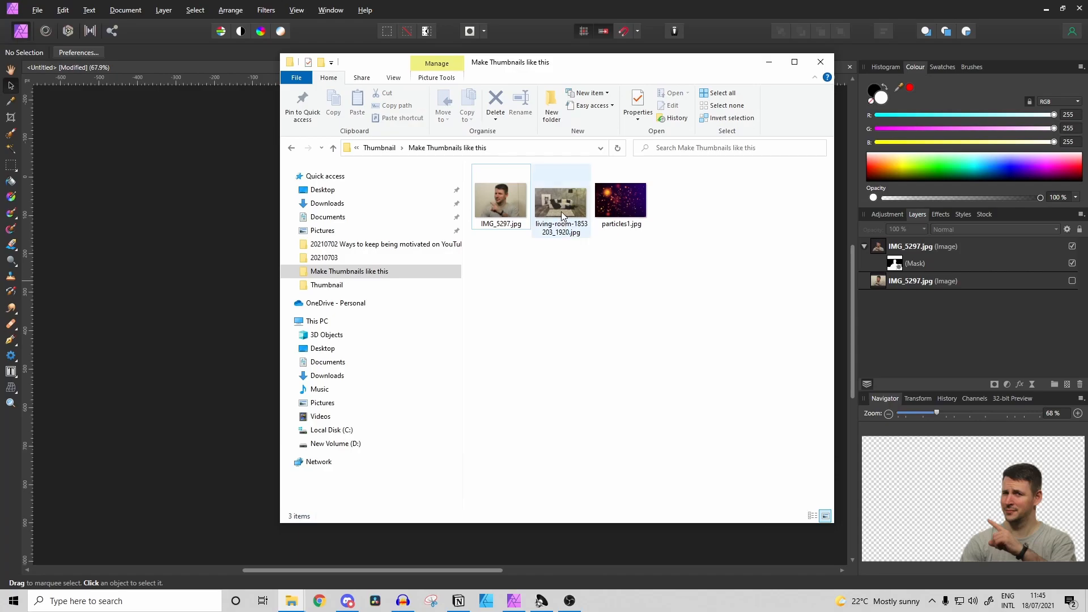
left_click_drag(570, 209, 229, 300)
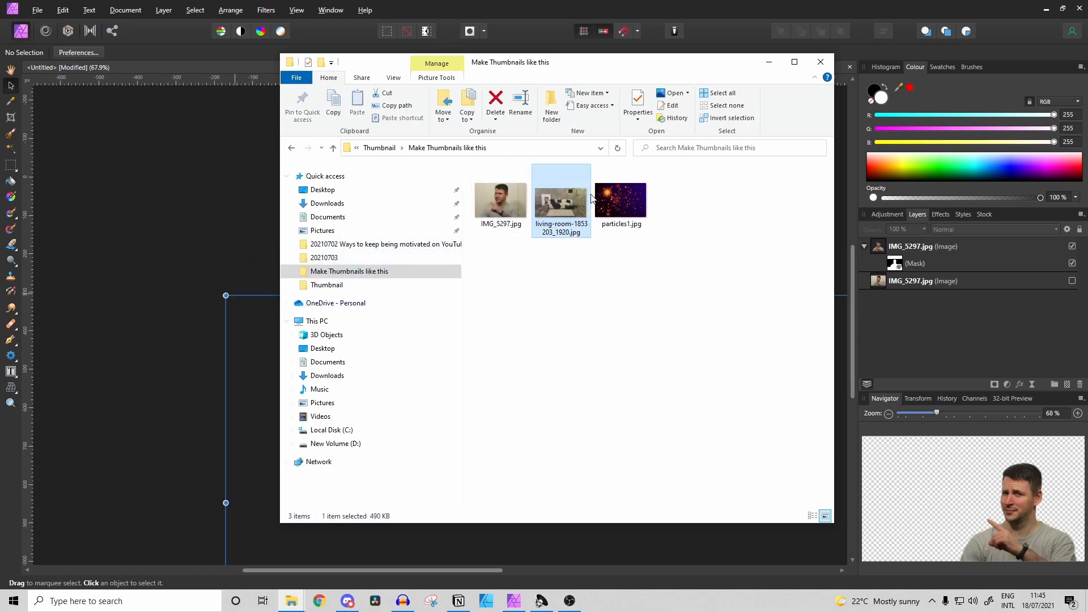
left_click(770, 62)
left_click_drag(559, 346, 560, 341)
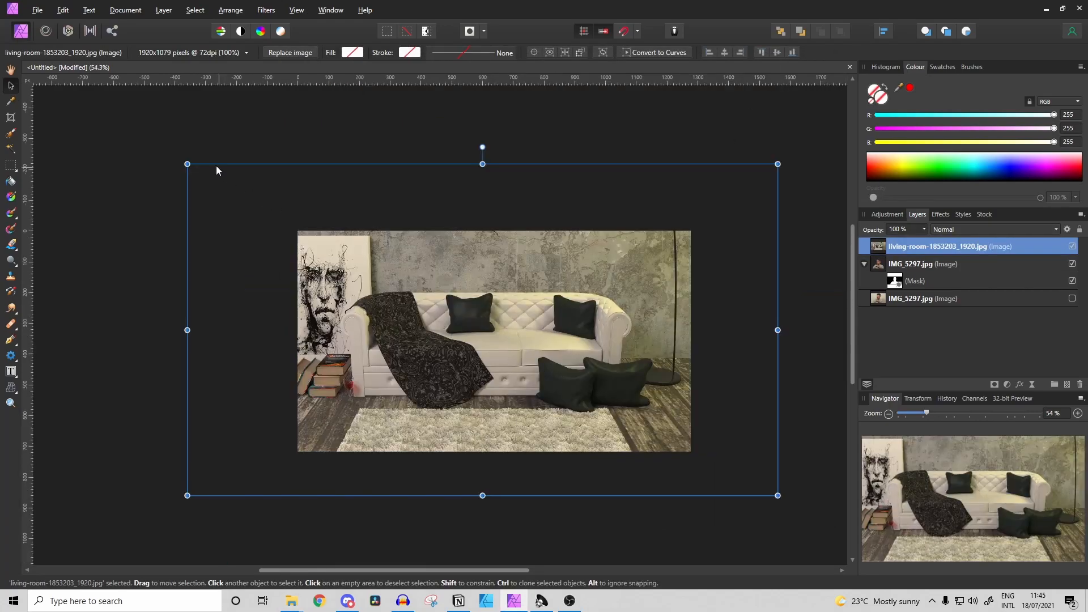
left_click_drag(188, 165, 208, 176)
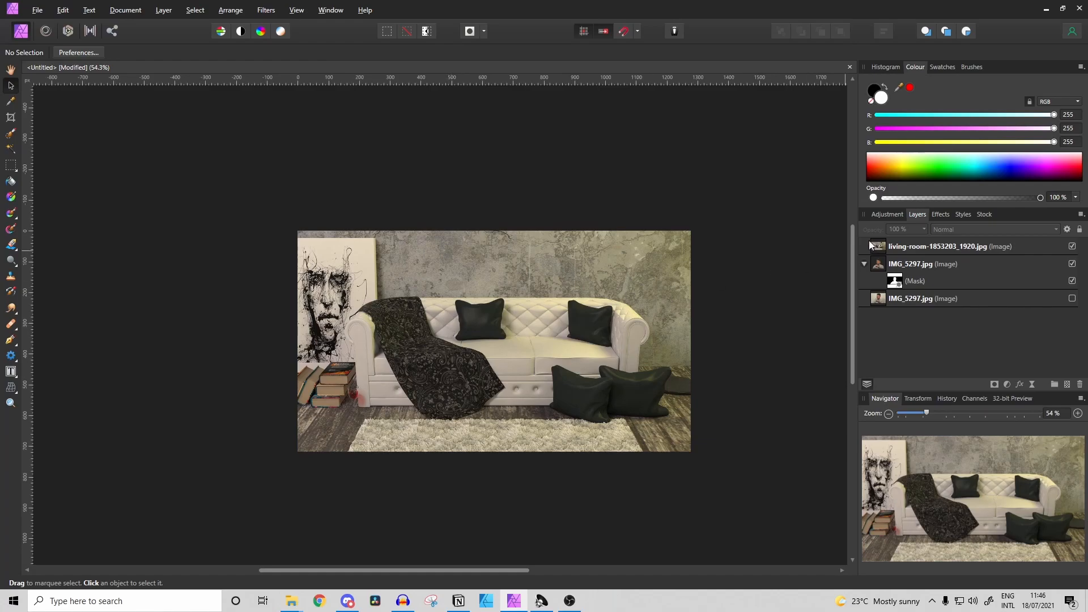
- Move the living-room layer directly beneath the masked IMG_5297.jpg layer so the man stands in front of the room
left_click(886, 250)
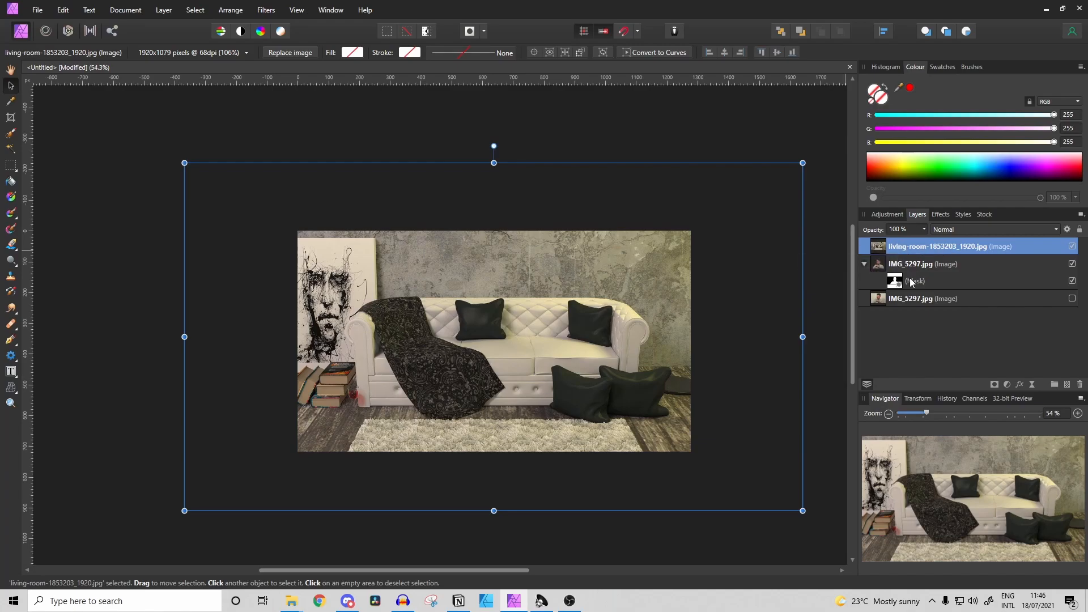
left_click_drag(896, 282, 895, 265)
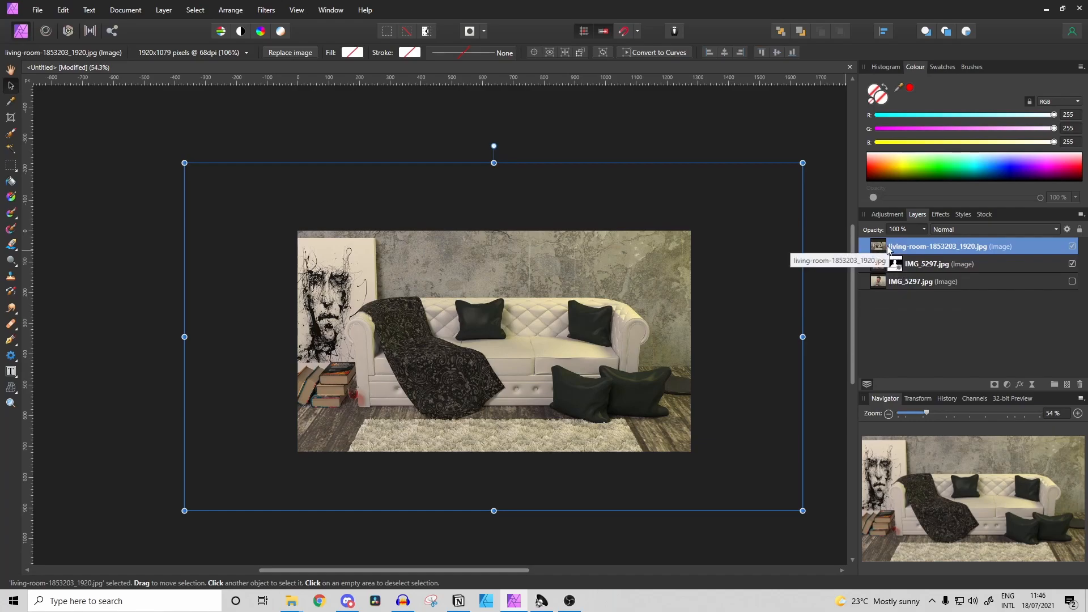
left_click_drag(884, 249, 893, 270)
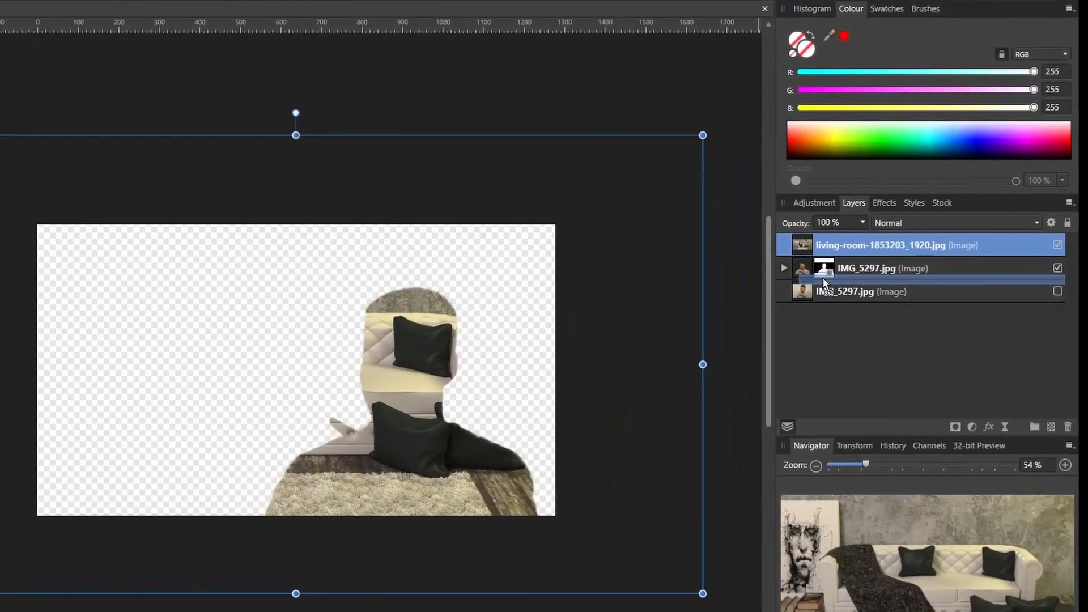
left_click_drag(822, 277, 809, 279)
left_click_drag(617, 298, 618, 299)
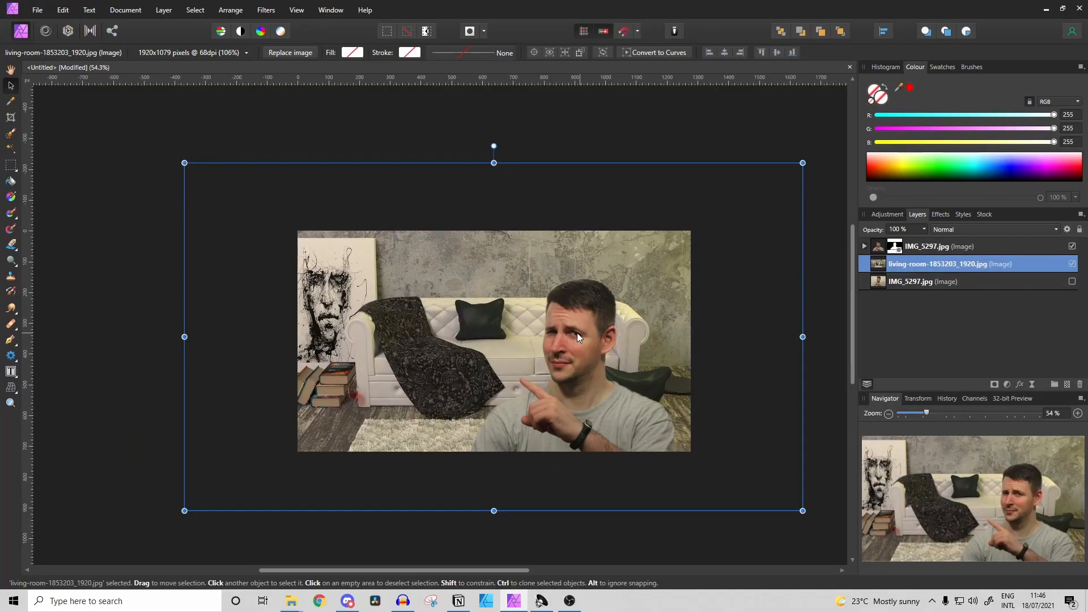
- Enlarge the masked man slightly in the lower right of the canvas and clear the object selection
left_click(577, 337)
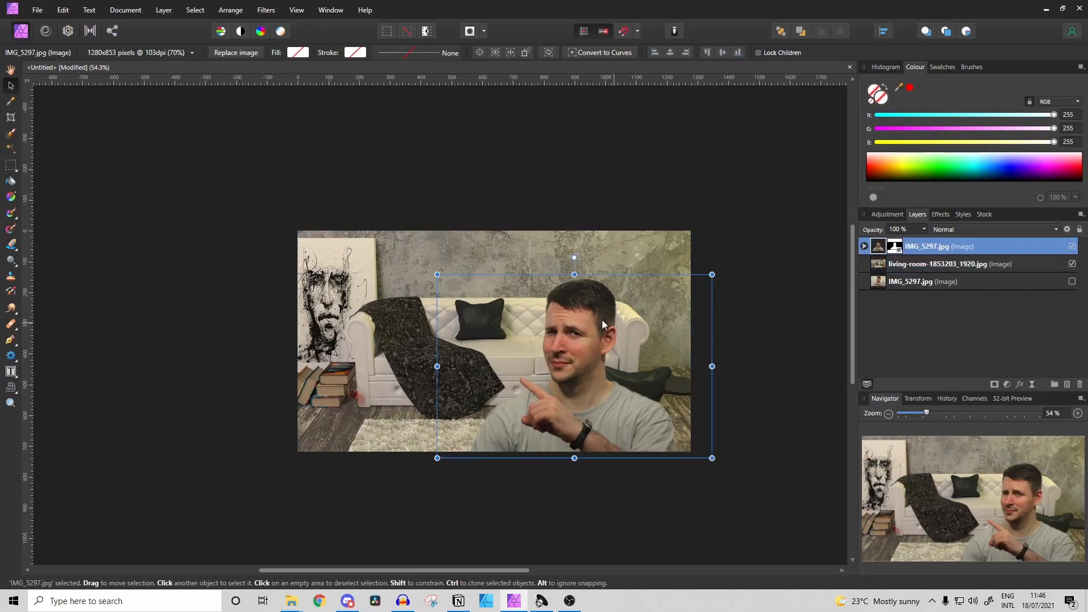
mouse_move(543, 332)
left_mouse_down()
mouse_move(518, 303)
mouse_move(538, 316)
left_mouse_up()
left_click(616, 186)
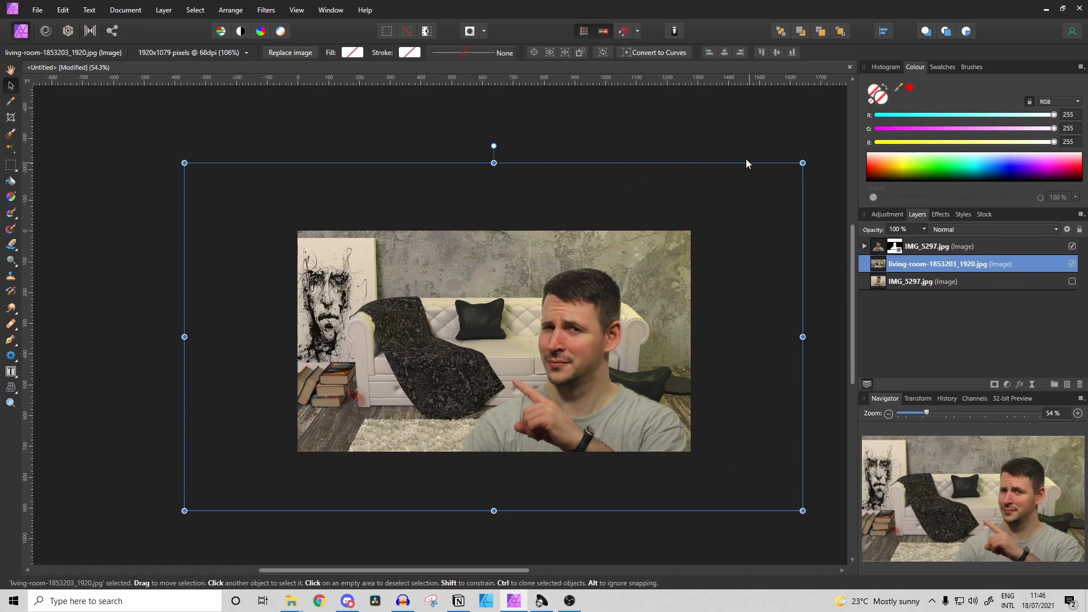
key("ctrl+d")
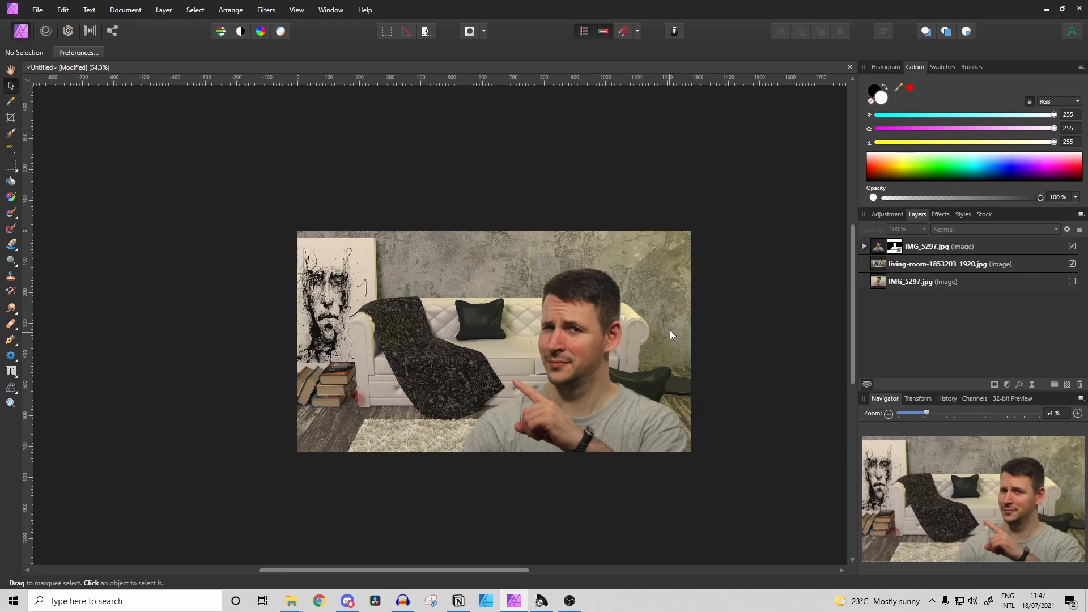
- Add an Exposure adjustment above the living-room layer and darken the background to an exposure of -4.369
left_click(921, 269)
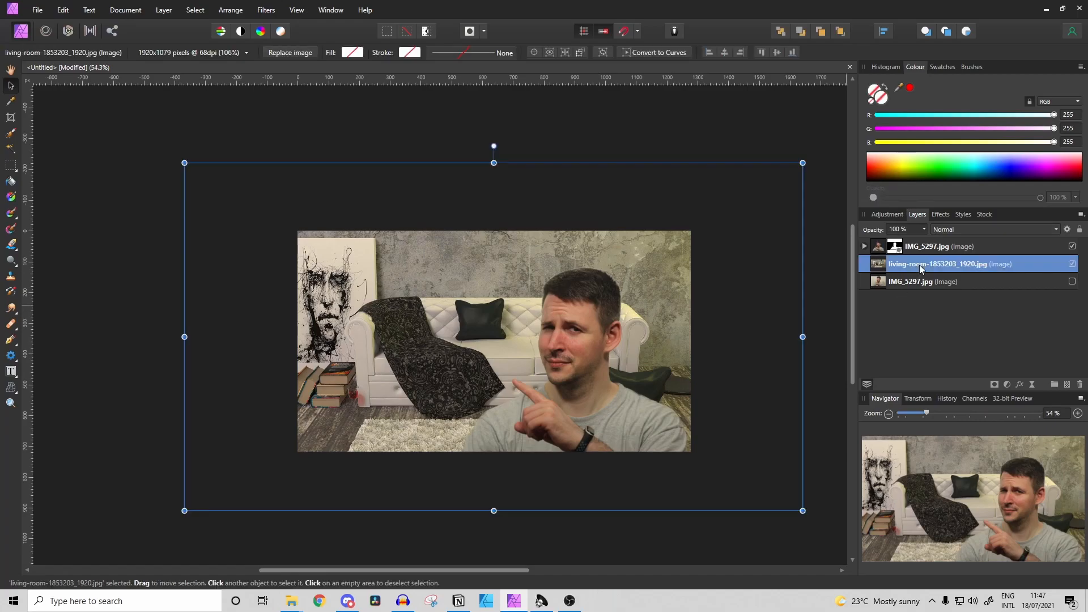
left_click(1007, 384)
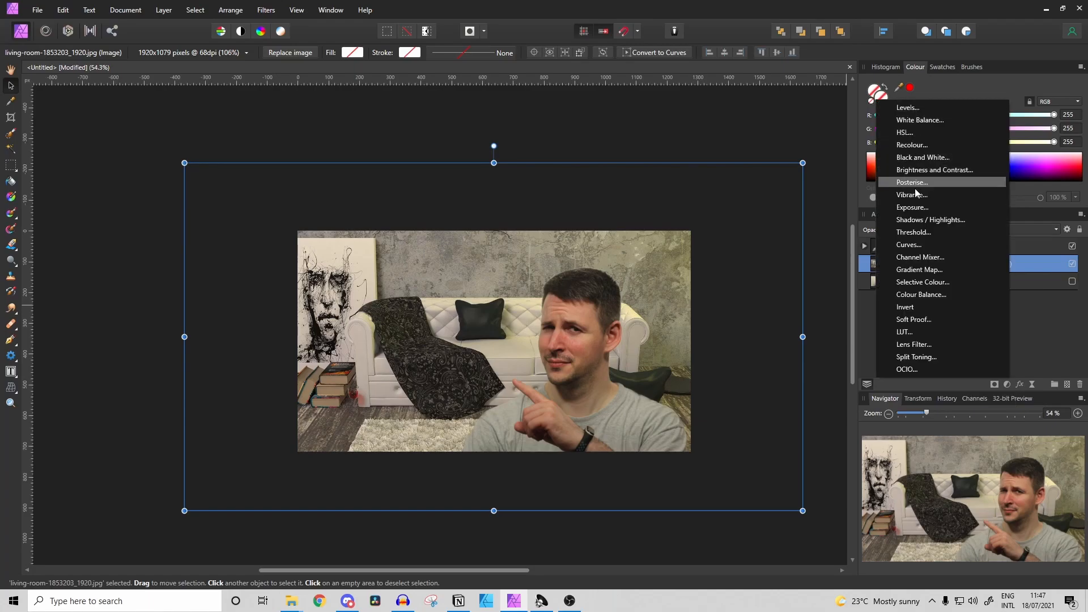
left_click(913, 207)
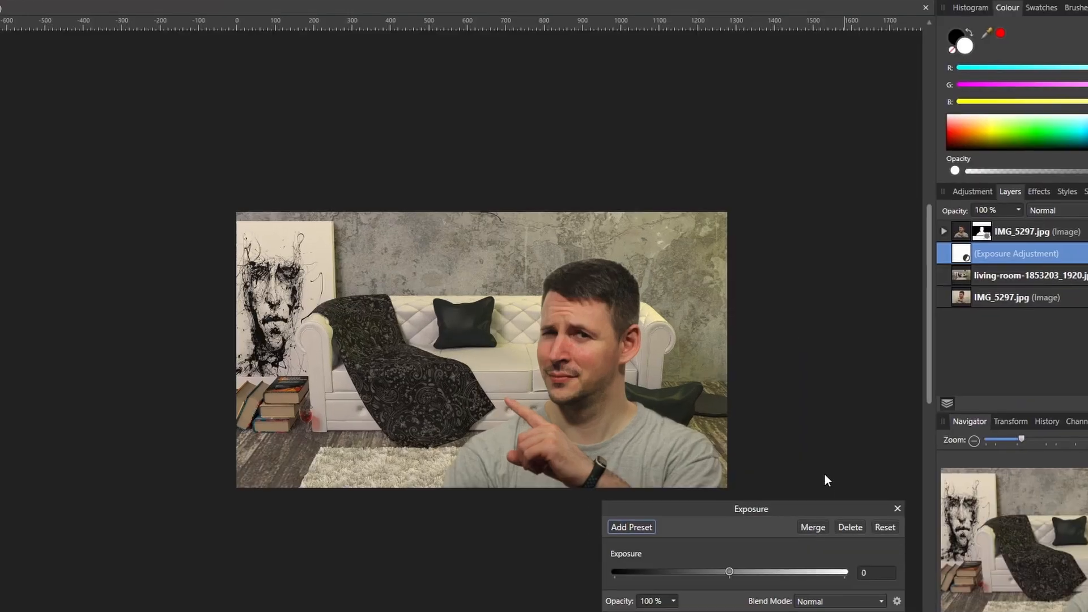
left_click_drag(717, 553, 671, 521)
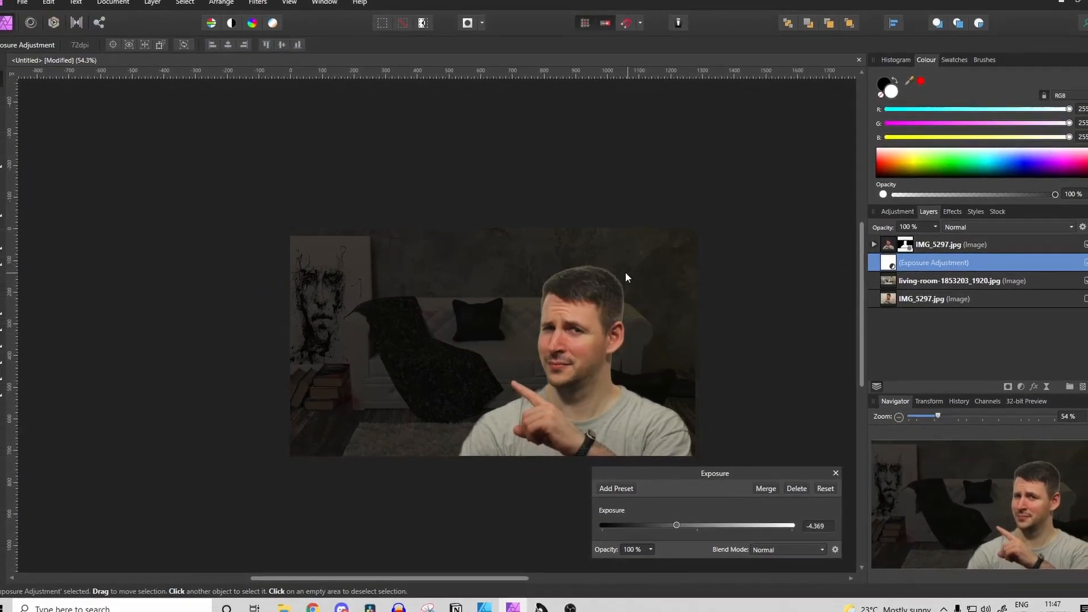
- Nest the Exposure adjustment inside the living-room layer so it affects only that image
left_click_drag(878, 265, 903, 284)
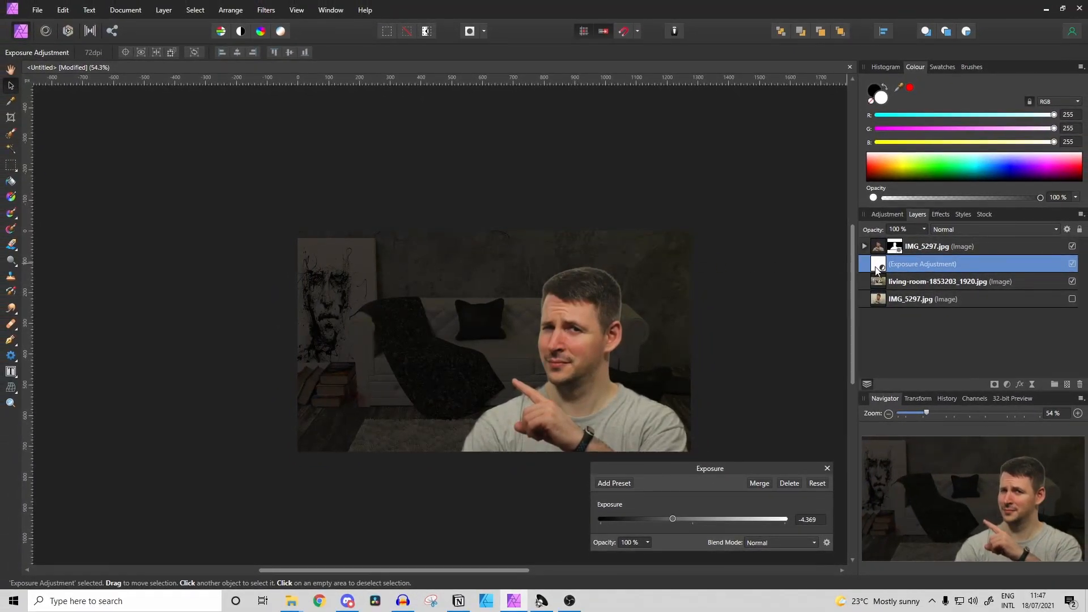
left_click_drag(766, 268, 721, 259)
left_click(695, 229)
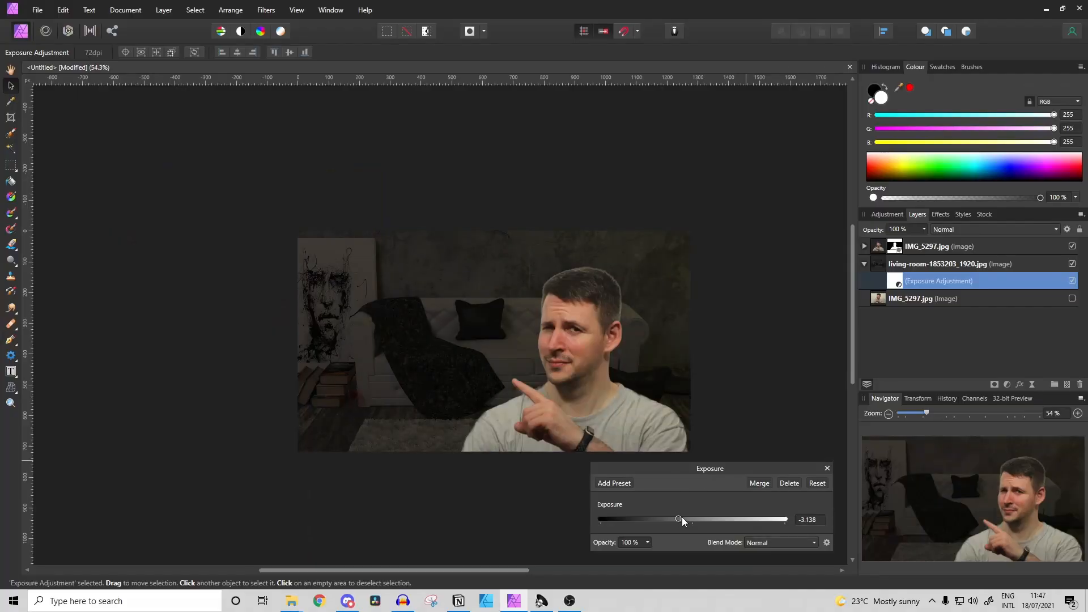
- Set the living-room image's exposure to -4.615, close the adjustment settings and collapse the layer
mouse_move(682, 518)
left_mouse_down()
mouse_move(727, 519)
mouse_move(655, 520)
mouse_move(740, 520)
mouse_move(655, 519)
mouse_move(728, 518)
mouse_move(672, 521)
left_mouse_up()
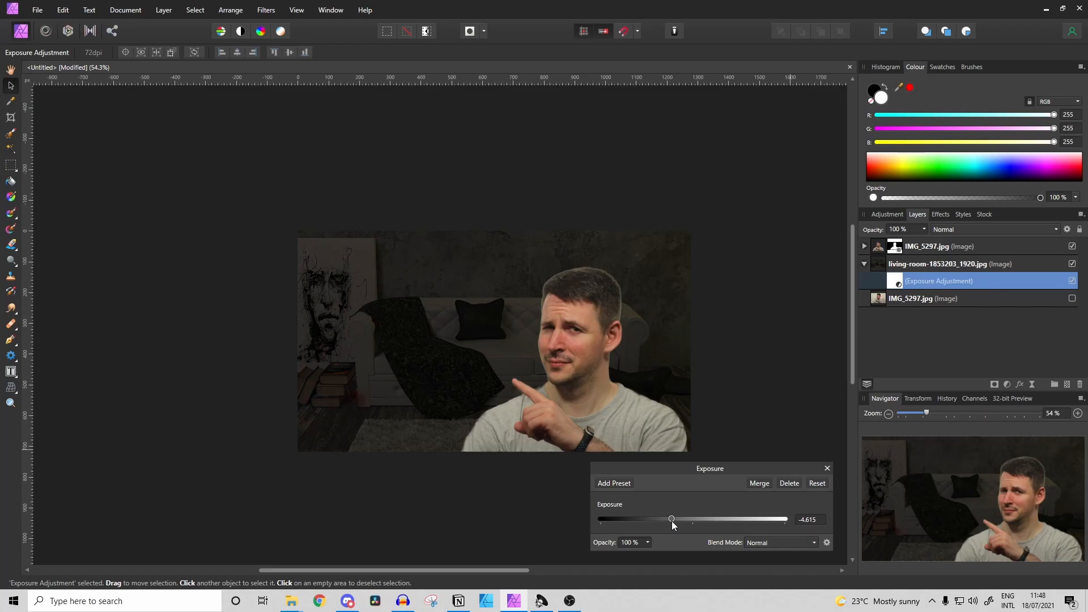
left_click(825, 470)
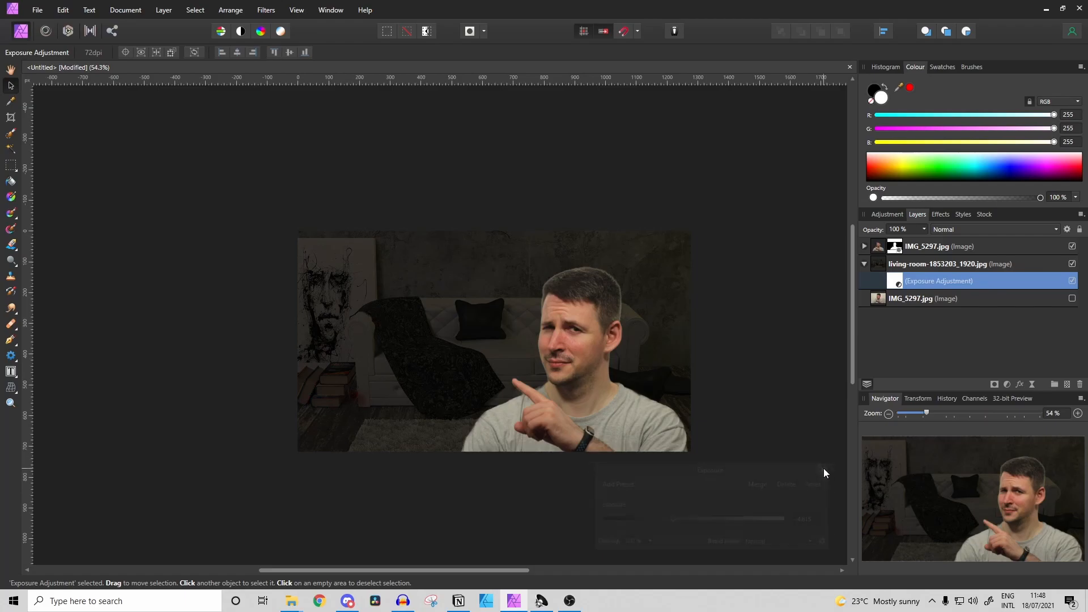
left_click(864, 264)
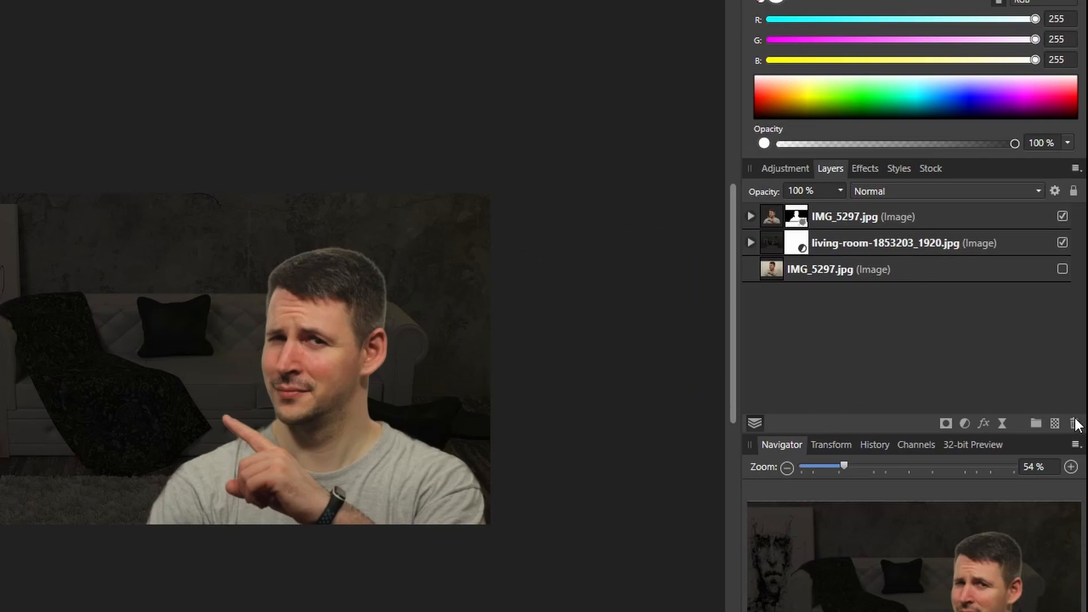
- Add an empty pixel layer between the man and the living-room image and activate the Paint Brush Tool
left_click(1054, 424)
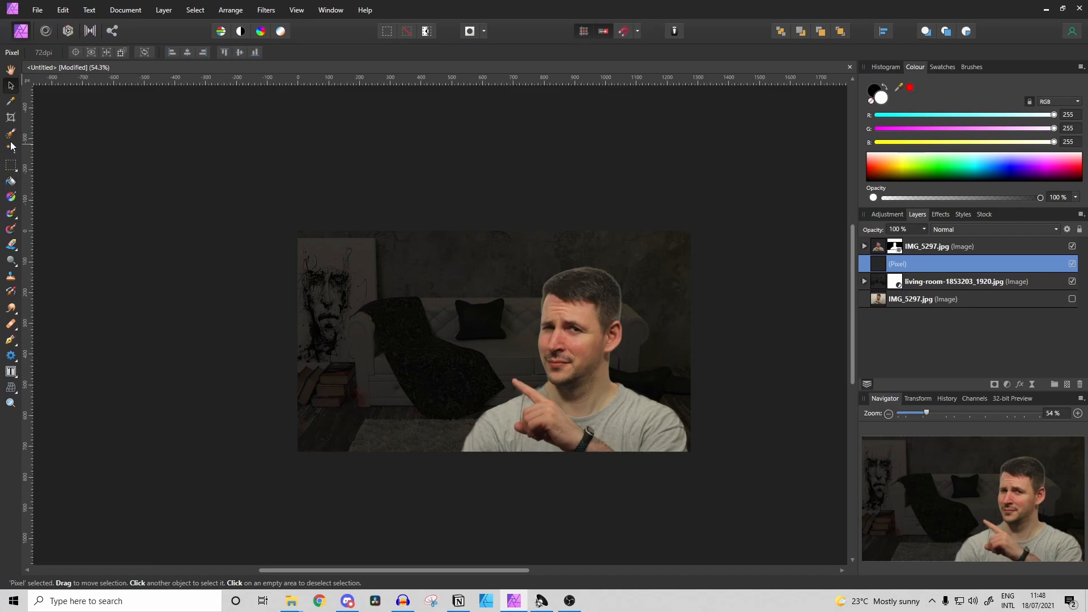
left_click(10, 213)
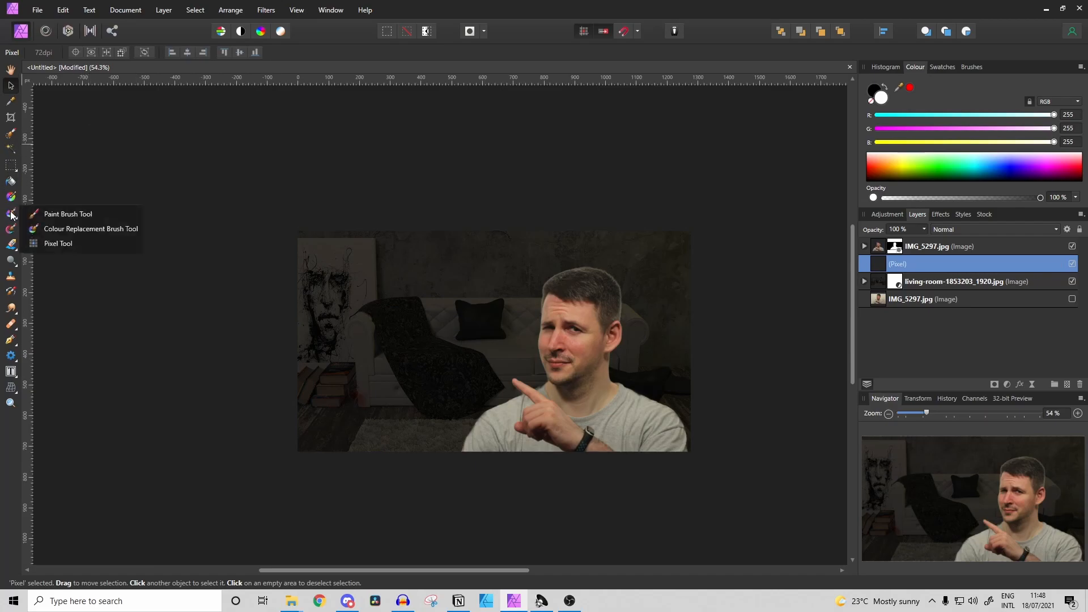
left_click(52, 214)
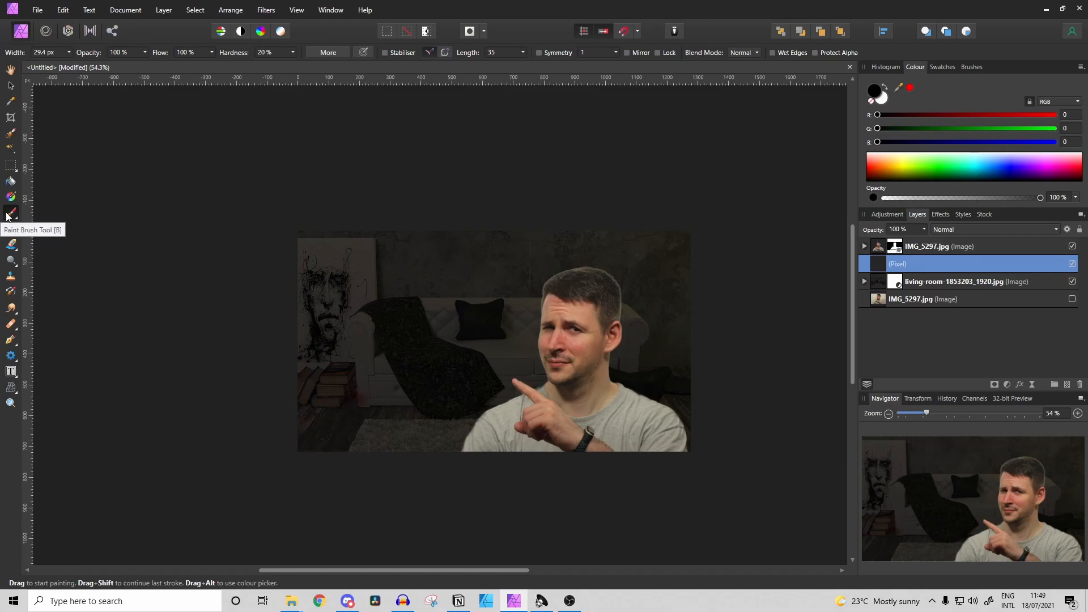
- Enlarge the paint brush to about 684 px wide and undo the black test stroke behind the man
key("bracketright")
key("bracketright")
key("bracketright")
key("bracketright")
key("bracketright")
key("bracketright")
key("bracketright")
key("bracketright")
key("bracketright")
key("bracketright")
key("bracketright")
key("bracketright")
key("bracketright")
key("bracketright")
key("bracketright")
key("bracketright")
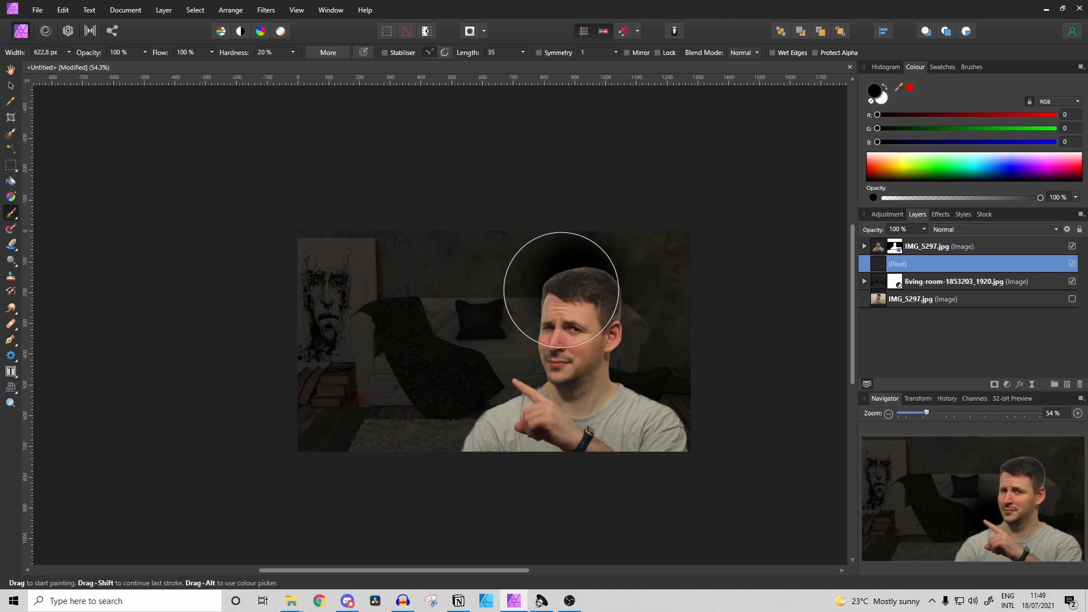
key("bracketright")
key("ctrl+z")
- Set the brush colour to blue (RGB 0, 28, 255) and enlarge the brush to 884.7 px wide
left_click_drag(953, 164, 1007, 167)
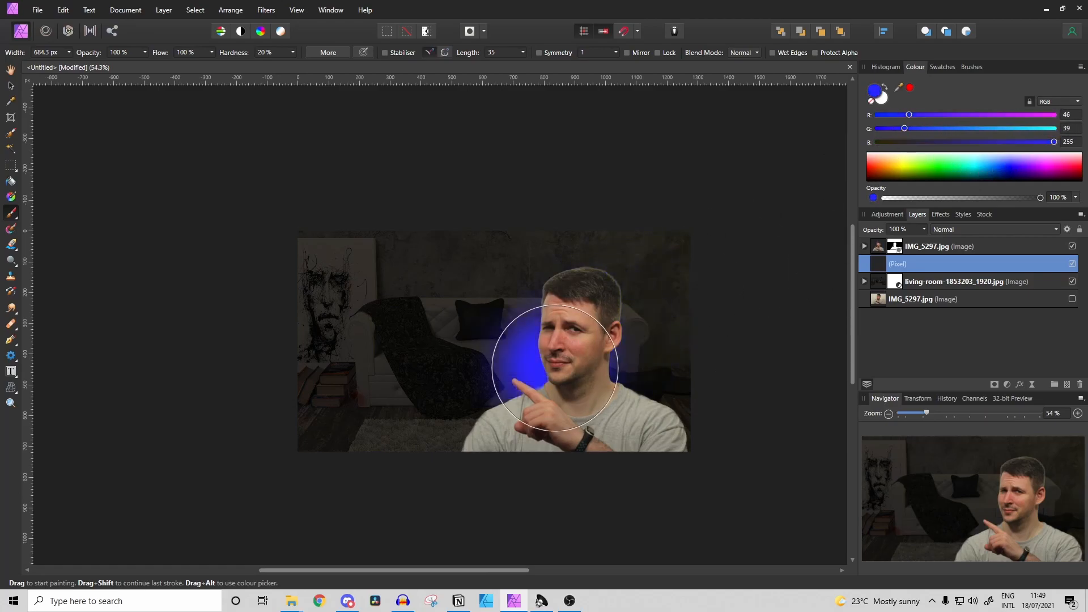
key("]")
key("]")
key("[")
key("]")
key("]")
key("]")
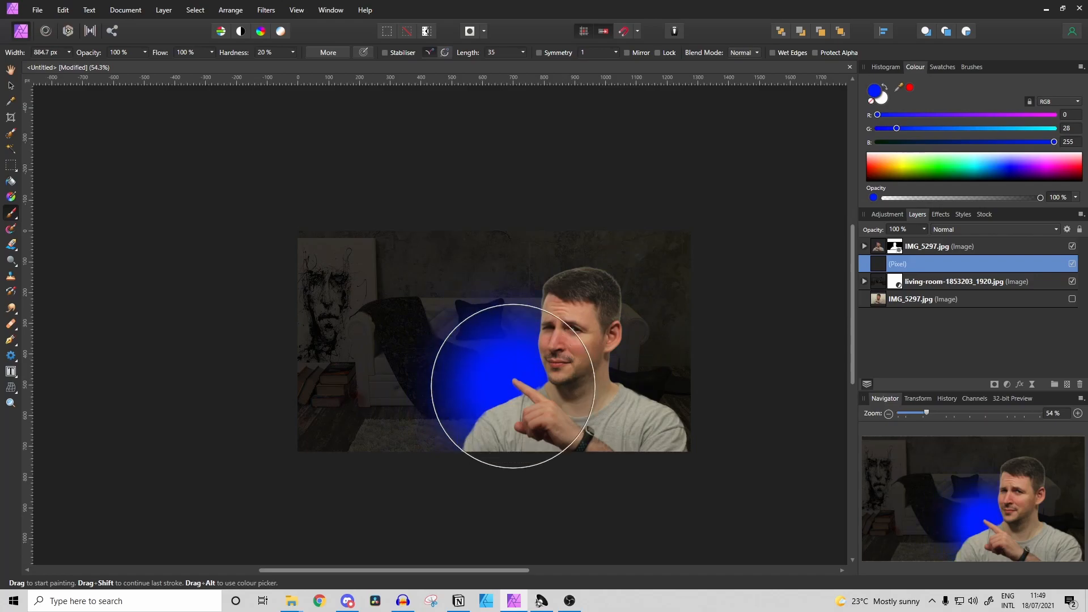
- Try a wider blue glow behind the man with progressively larger brush sizes at 20% hardness
key("[")
key("]")
key("]")
key("]")
key("]")
key("]")
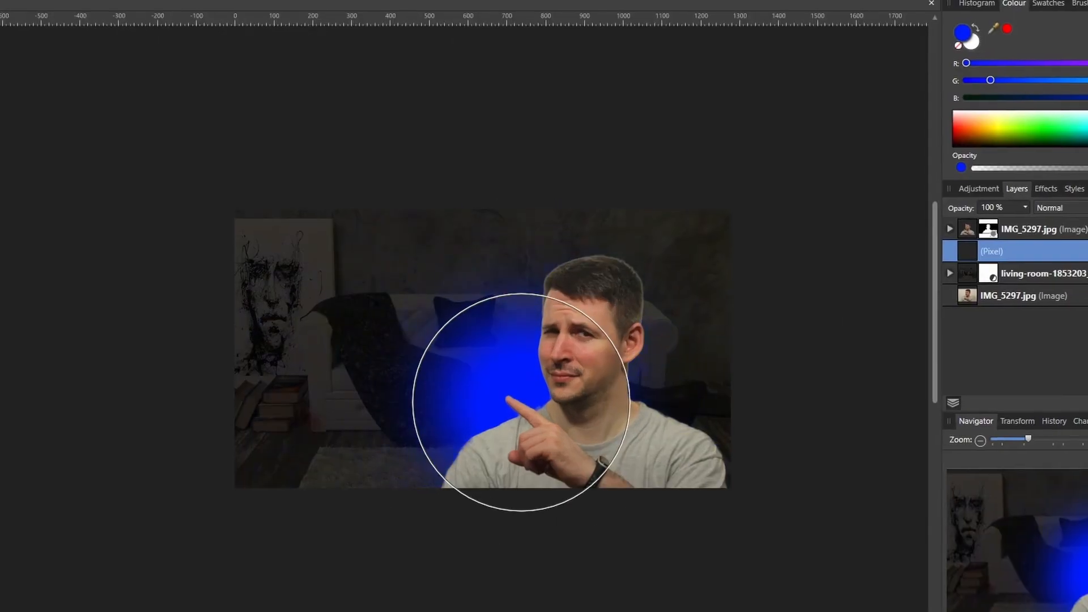
key("]")
key("]")
key("]")
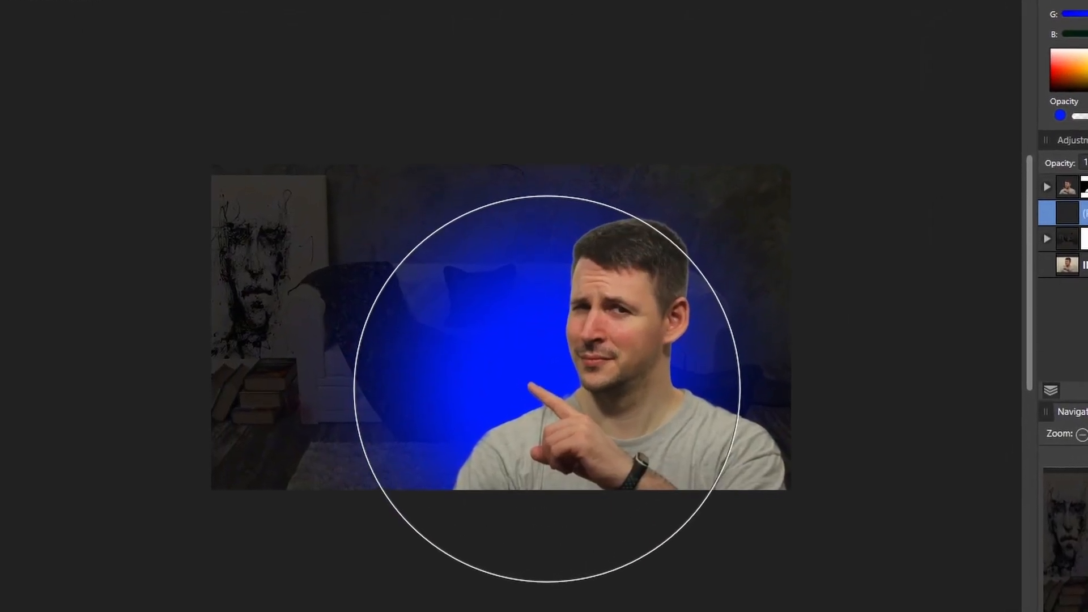
key("]")
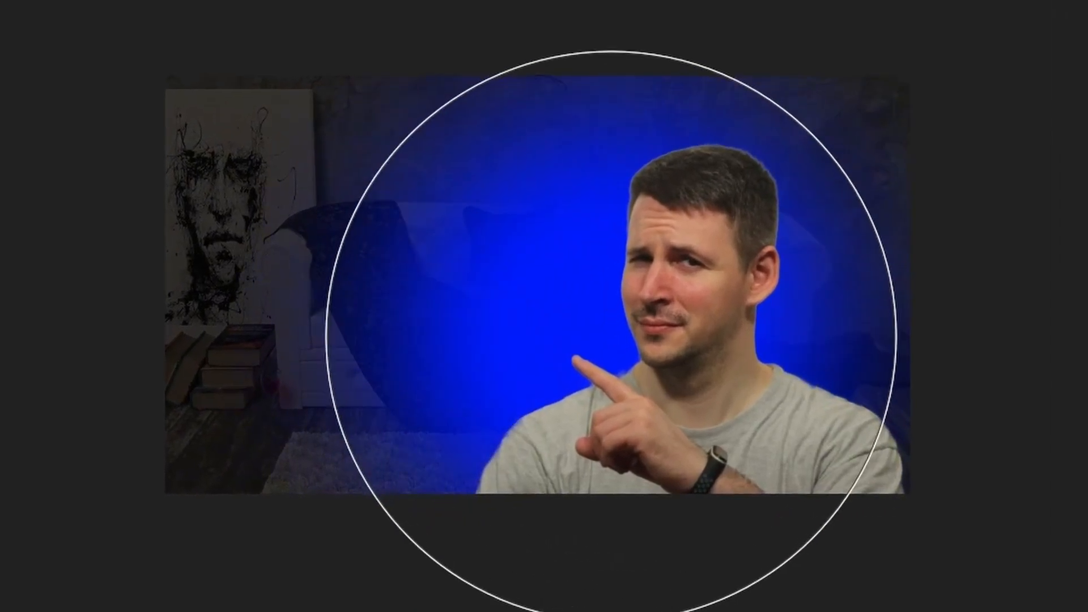
- Set the blue brush to 1151 px wide with 0% hardness for a soft glow behind the man
key("[")
key("]")
key("[")
key("[")
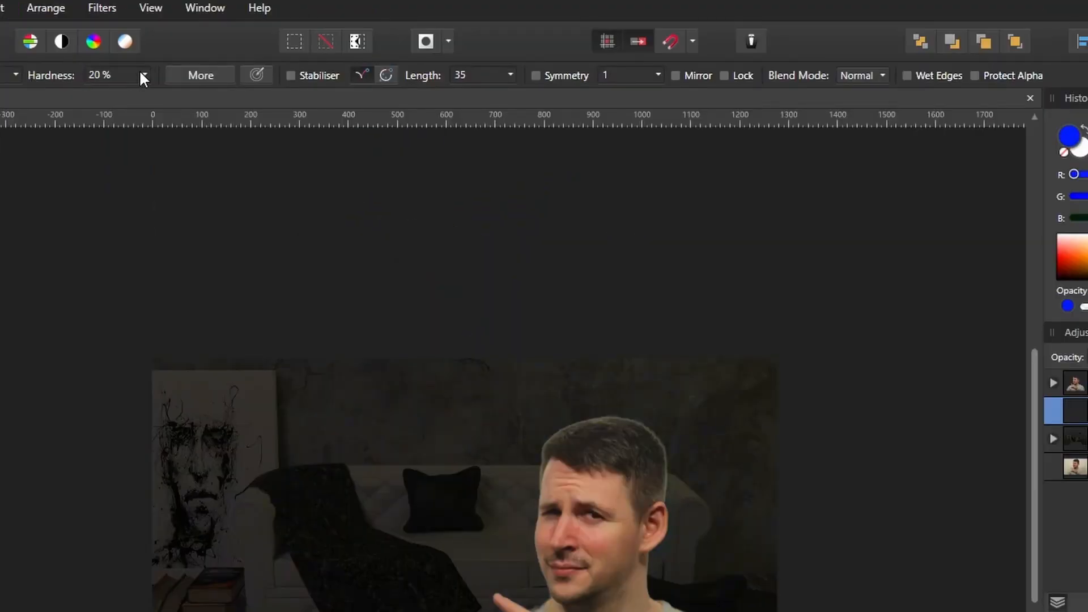
left_click(143, 75)
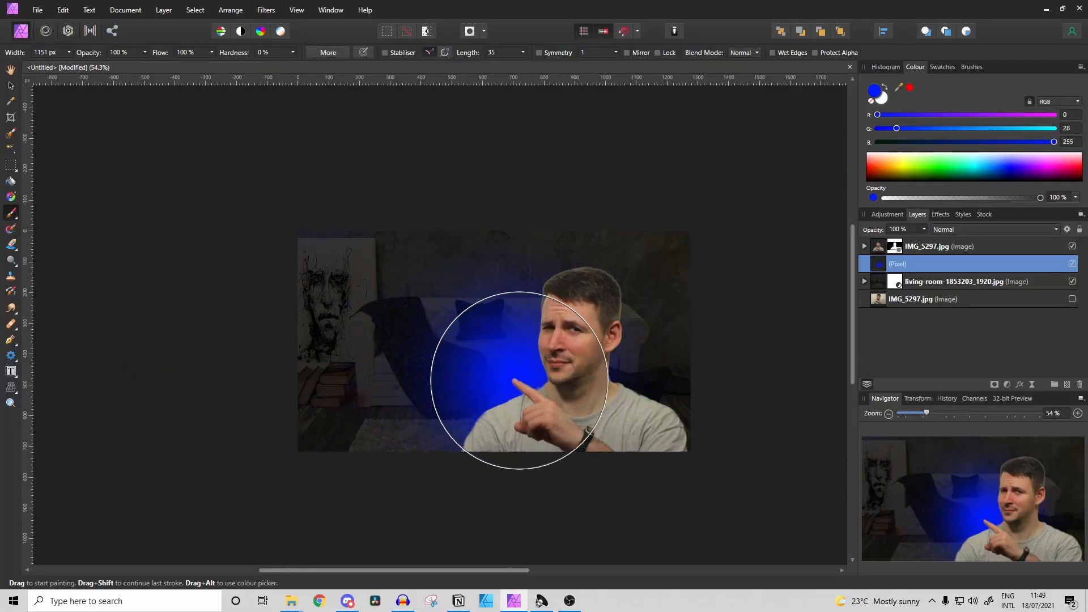
- Enlarge the blue soft brush to 1488 px wide and paint a broad glow behind the man's head and shoulders
key("bracketright")
key("bracketright")
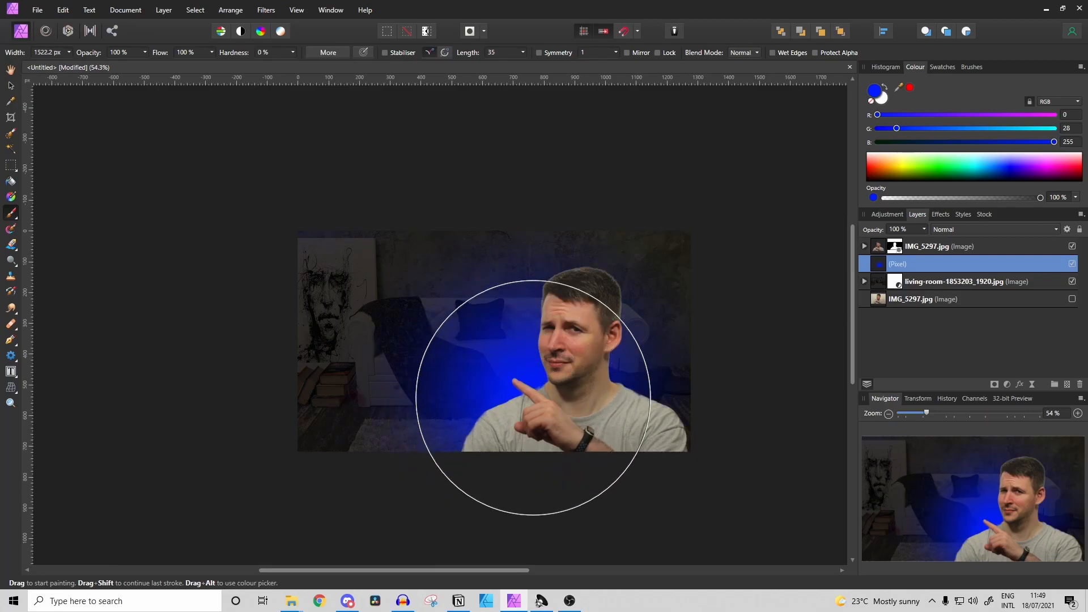
key("bracketleft")
key("bracketright")
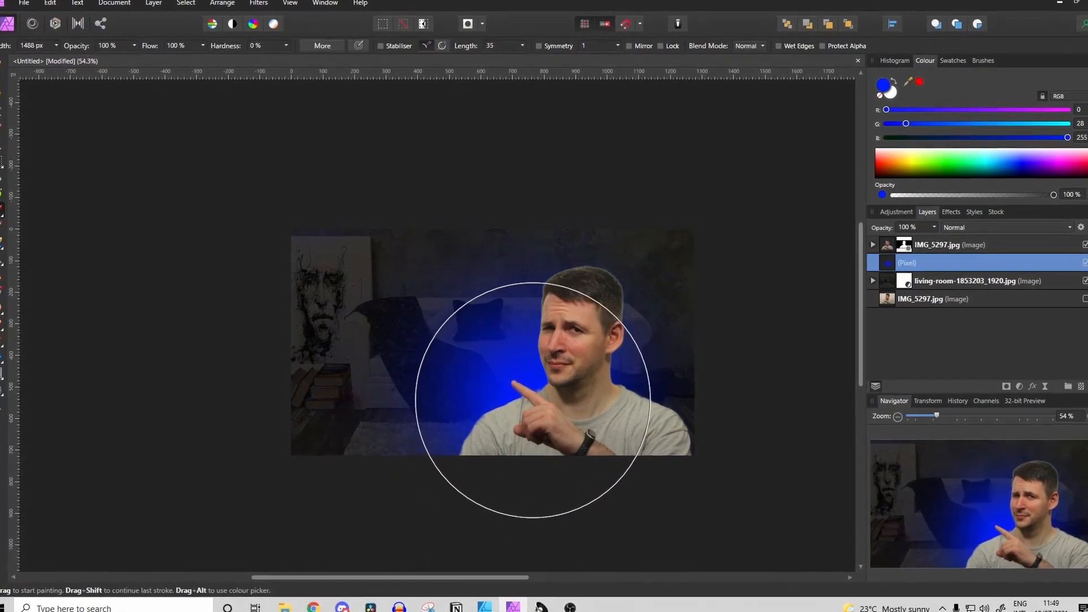
mouse_move(535, 399)
left_mouse_down()
mouse_move(628, 395)
mouse_move(582, 325)
mouse_move(582, 340)
left_mouse_up()
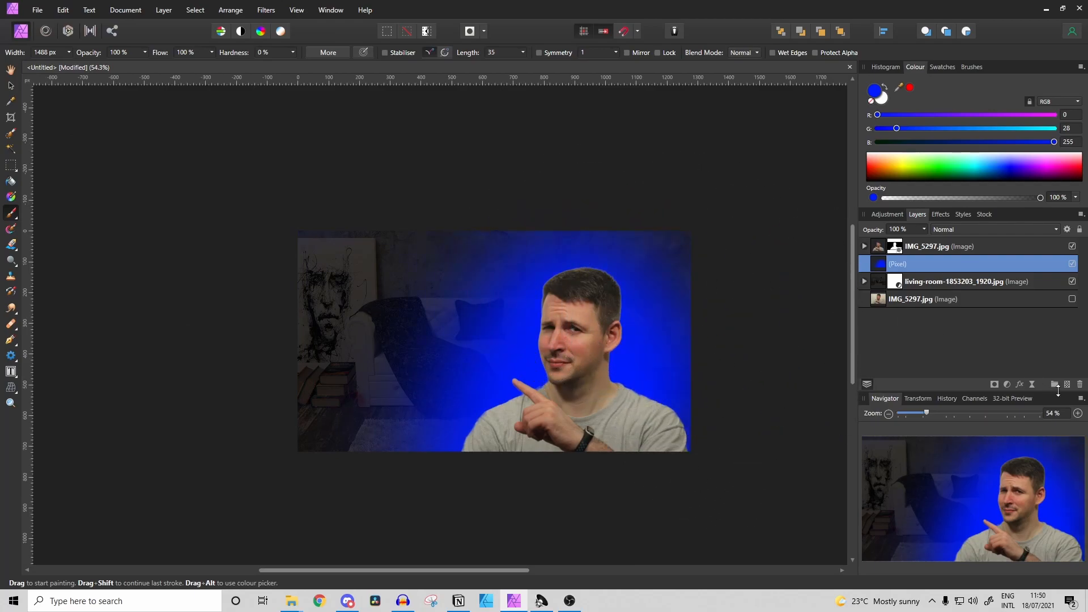
- Add a new pixel layer above the blue glow and paint a soft white glow behind the man with a 1454.5 px brush
left_click(1067, 385)
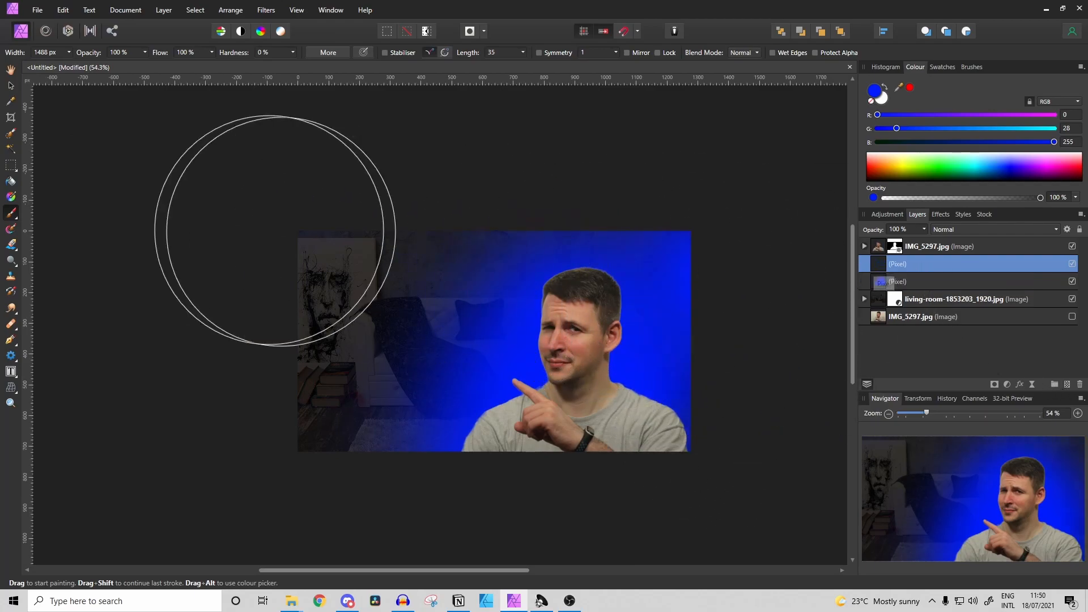
left_click(961, 152)
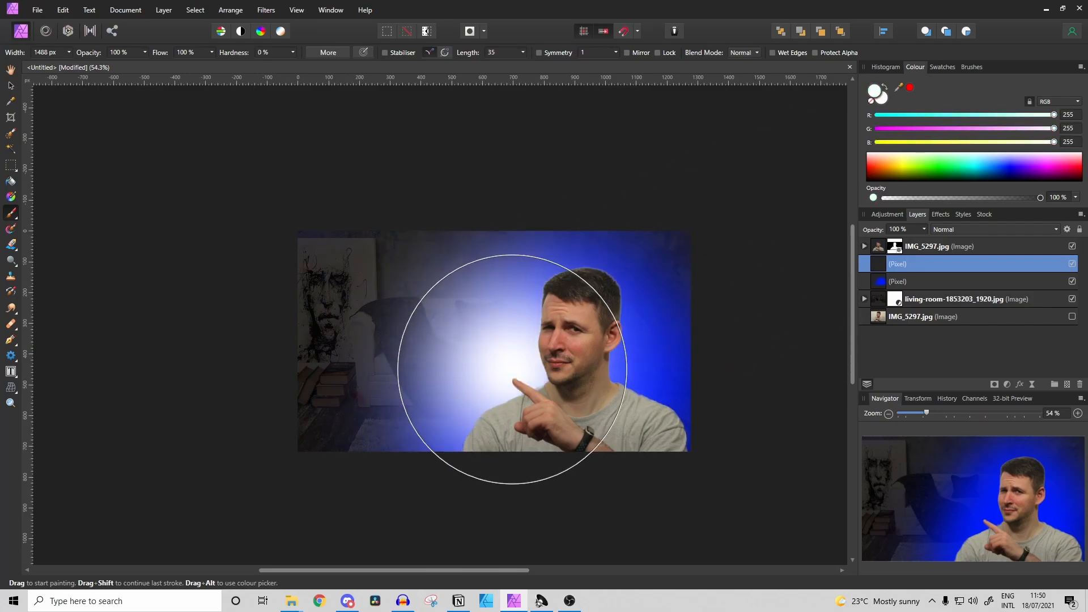
key("bracketleft")
key("bracketright")
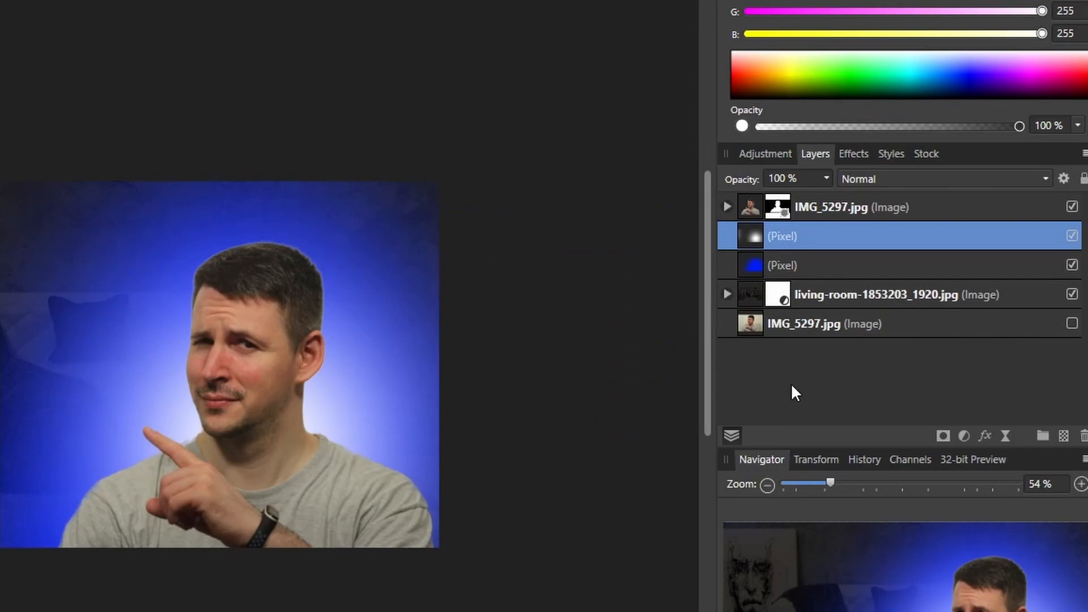
- Group the white and blue glow pixel layers together
left_click(790, 266, "shift")
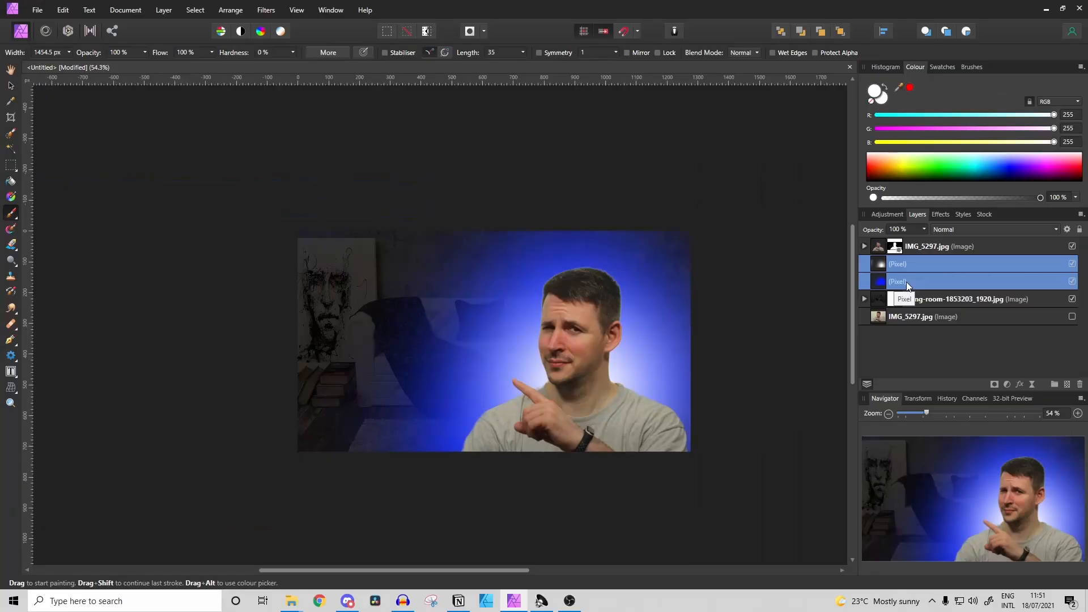
key("ctrl+g")
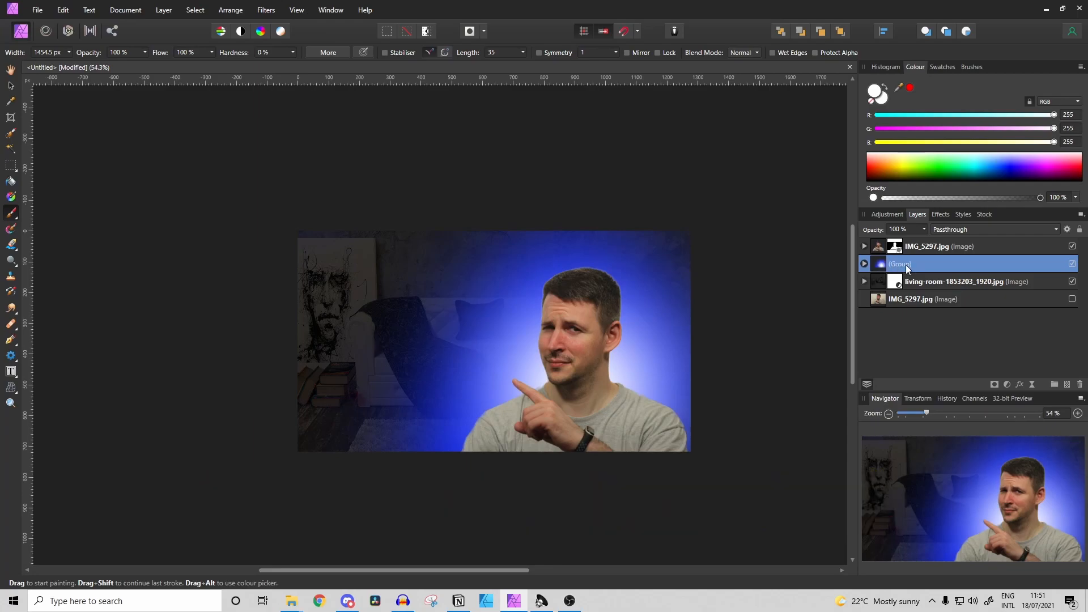
left_click(865, 263)
left_click(864, 264)
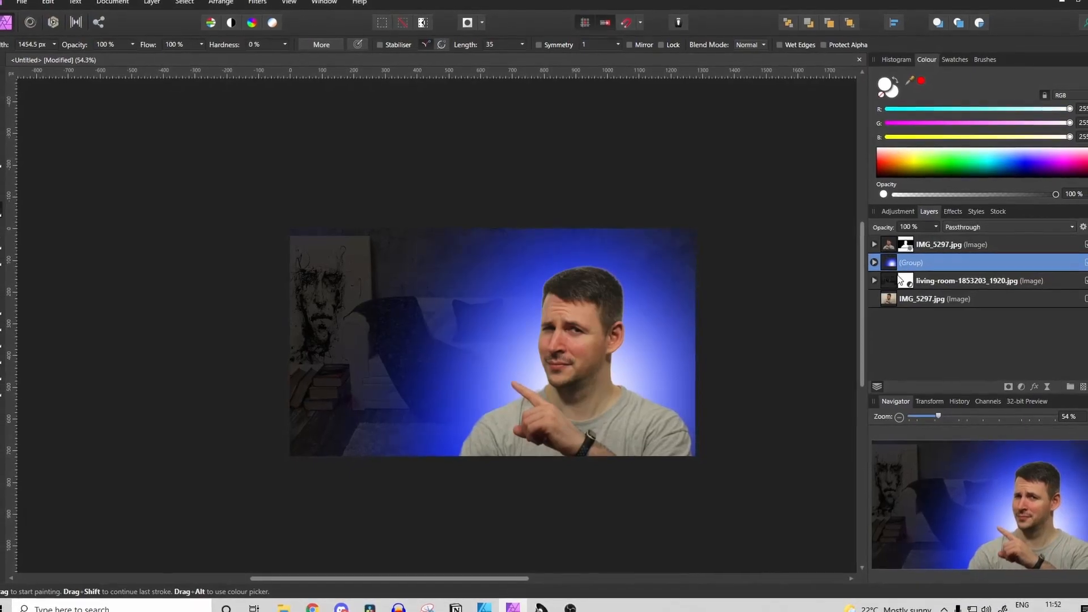
- Rename the hidden IMG_5297.jpg layer as Original and the living-room layer as Background
double_click(925, 299)
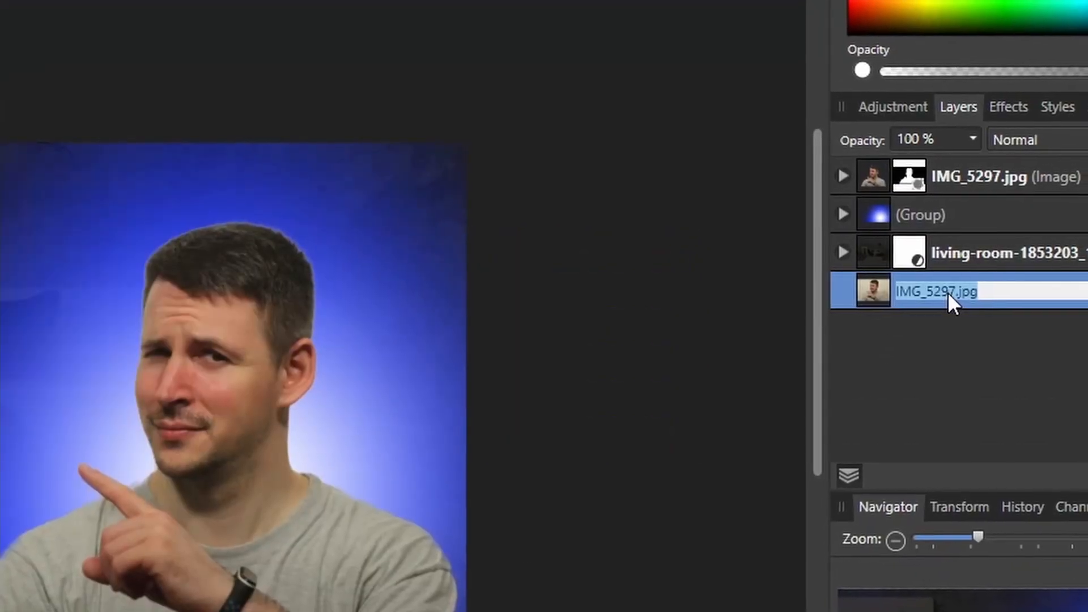
type("Original")
key("Return")
double_click(963, 255)
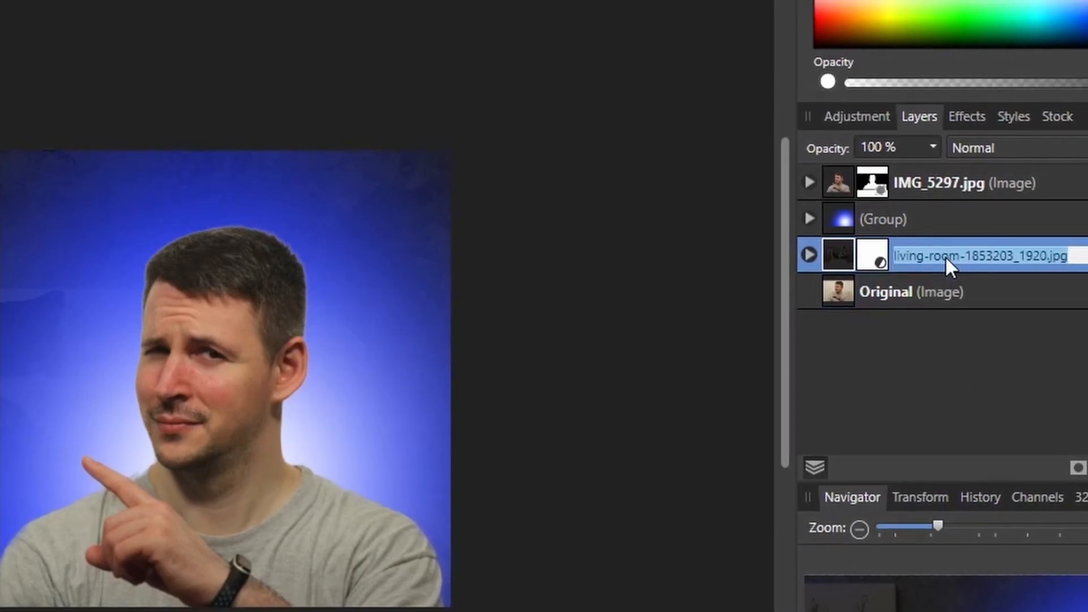
type("Background")
key("Return")
- Rename the glow group as Lights and the cut-out man's layer as Subject
double_click(861, 224)
type("Lights")
key("Return")
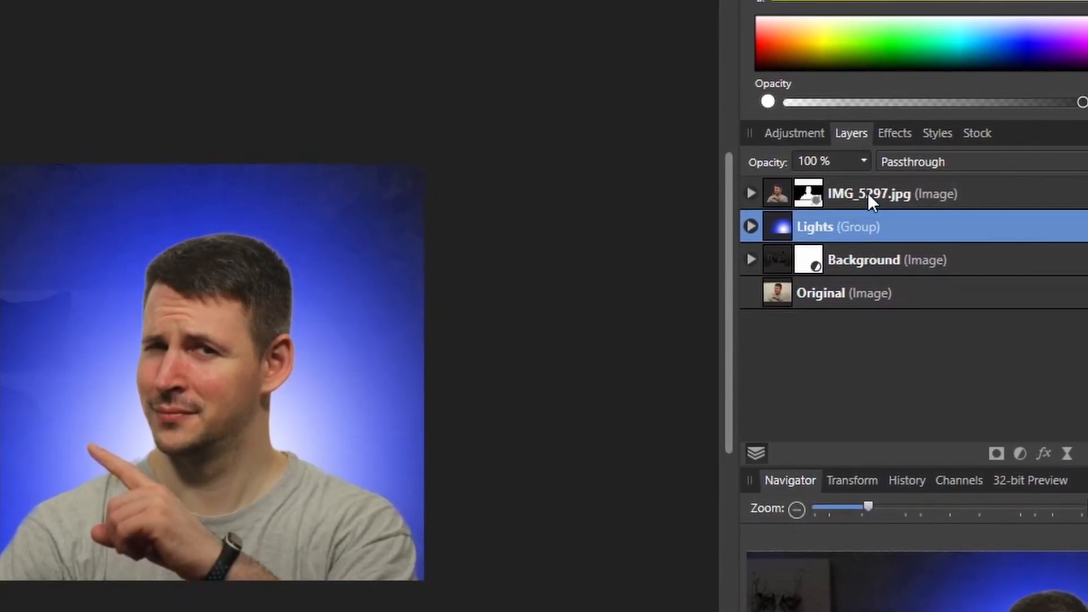
left_click(868, 192)
double_click(859, 195)
type("Subject")
key("Return")
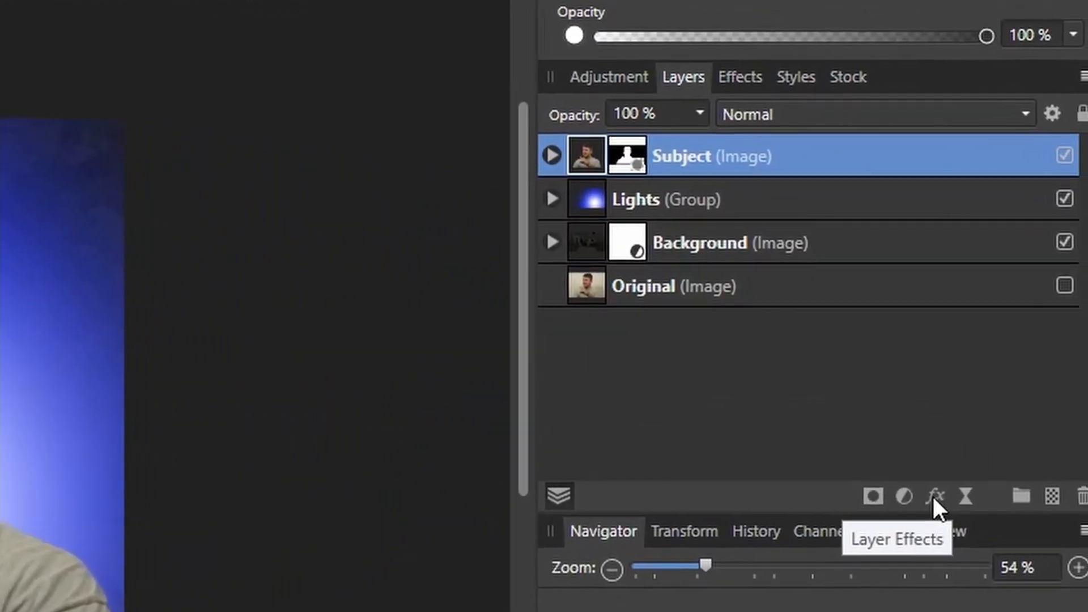
- Open the layer effects of the Subject layer and enable an outer glow, keeping the man visible beside the dialog
left_click(933, 496)
left_click_drag(394, 109, 72, 107)
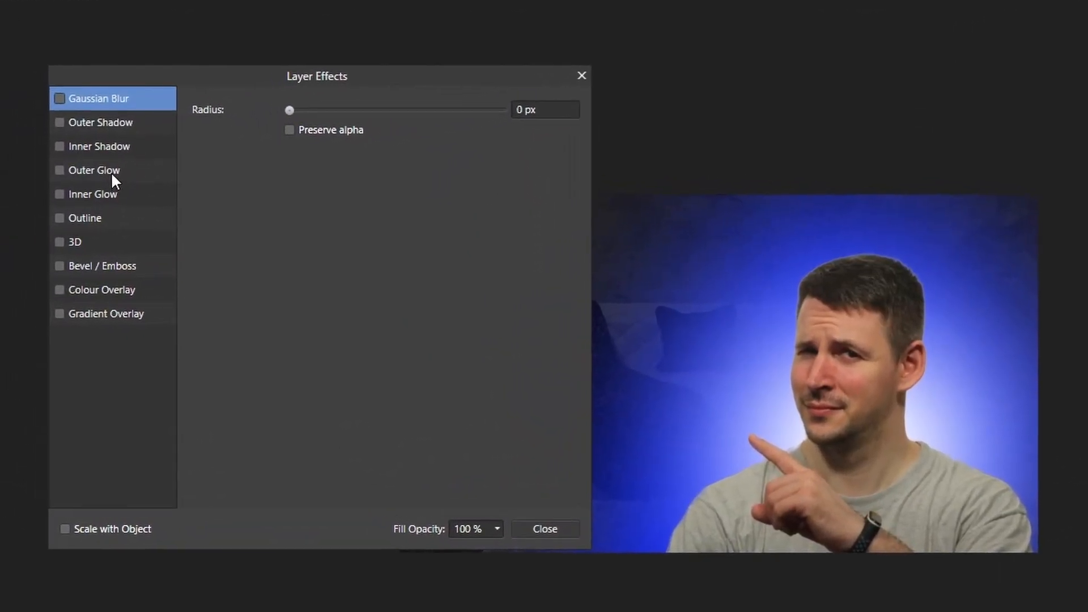
left_click(81, 177)
left_click(140, 191)
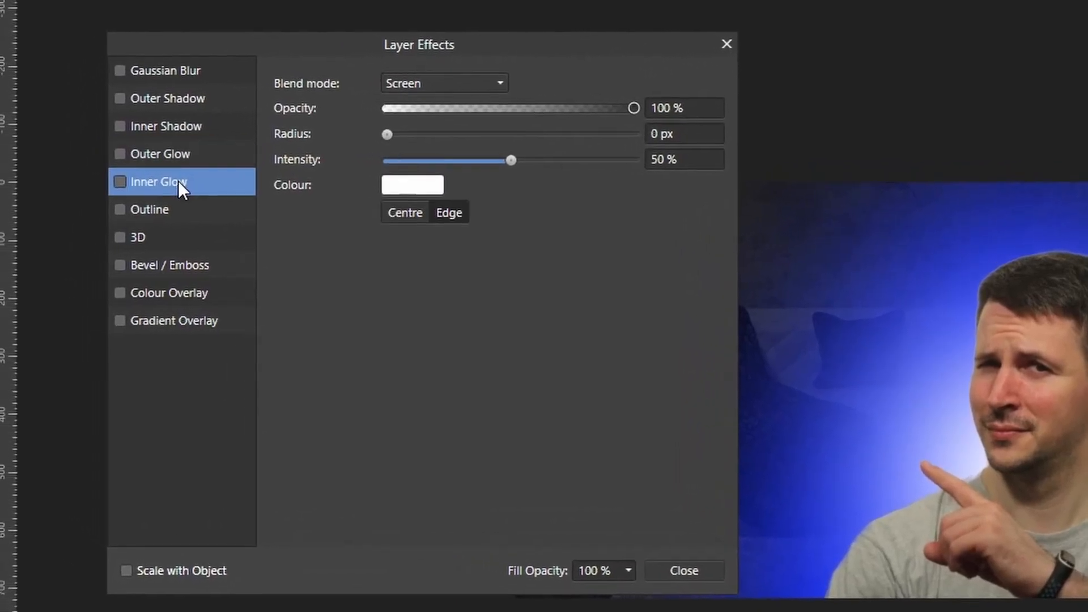
left_click(116, 168)
left_click(91, 216)
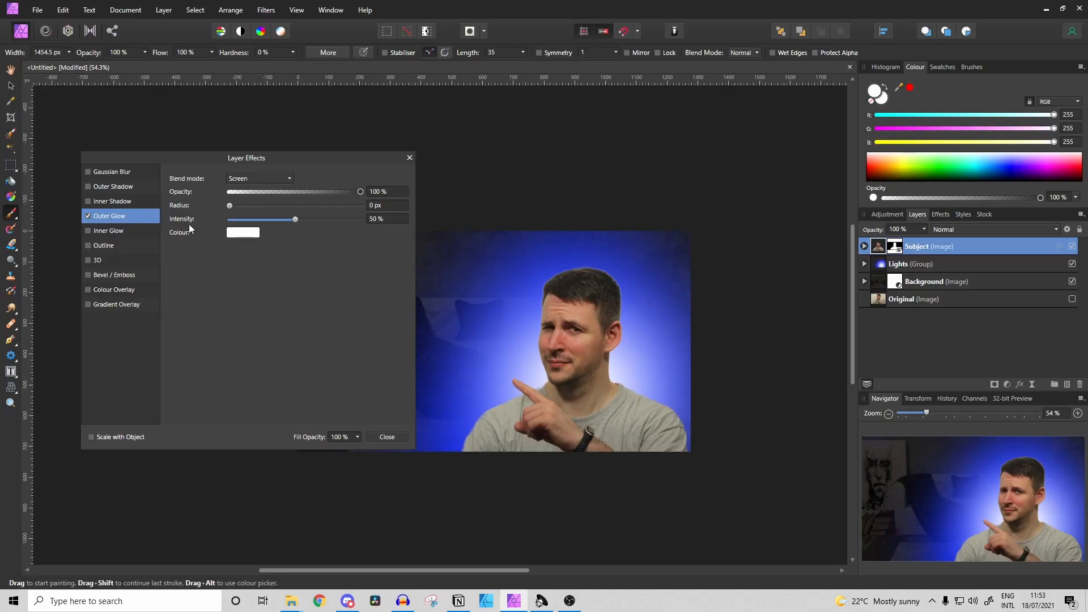
left_click_drag(253, 158, 237, 141)
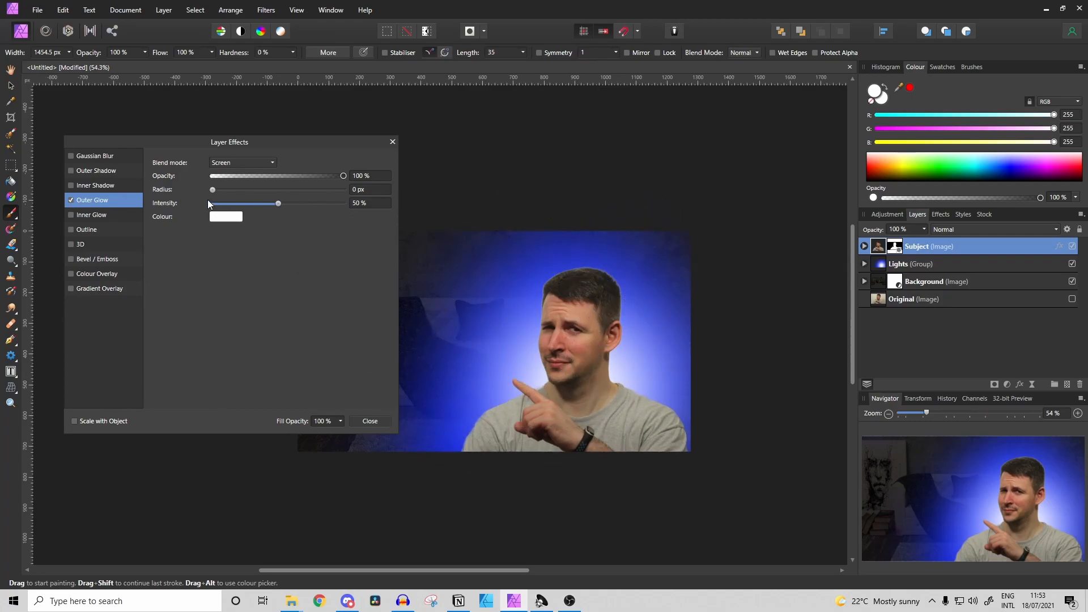
- Set the Subject's outer glow to dark blue (RGB 7, 0, 204) with a 36.8 px radius and 66% intensity
left_click(218, 217)
left_click(252, 311)
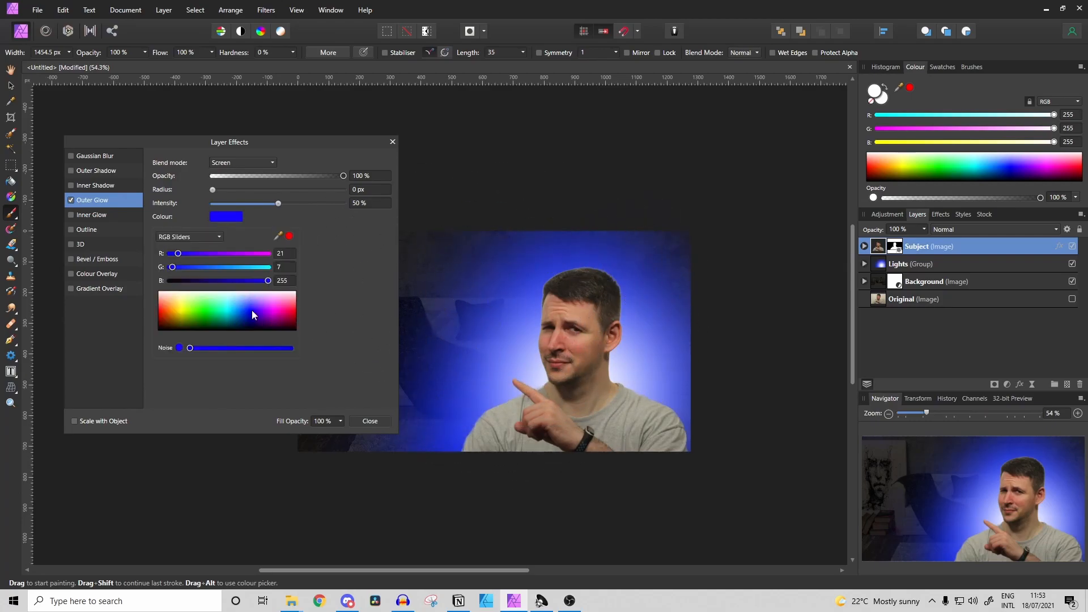
left_click(252, 314)
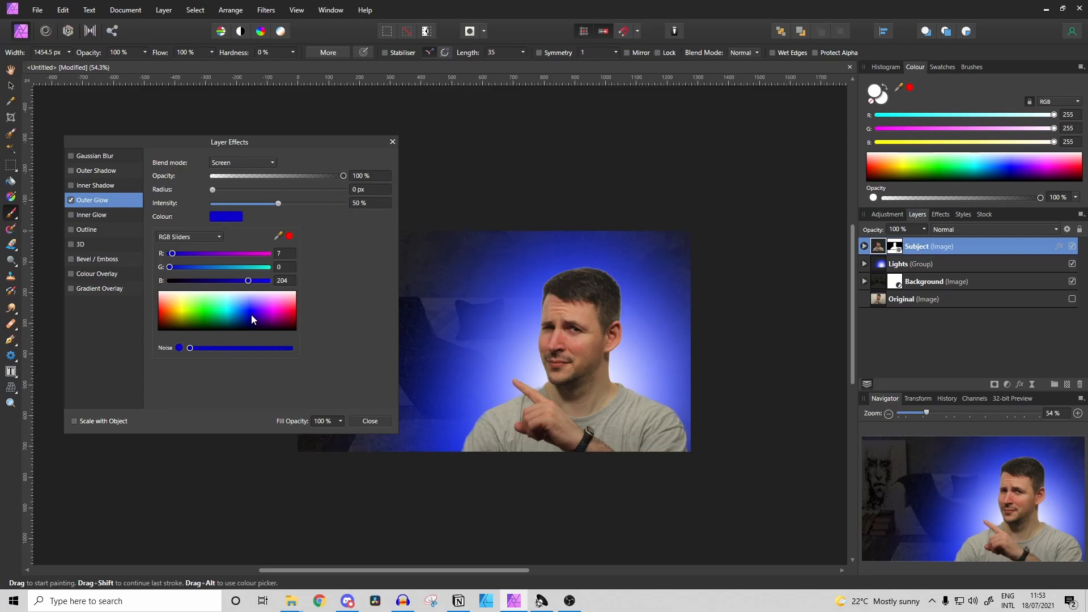
left_click_drag(213, 188, 369, 199)
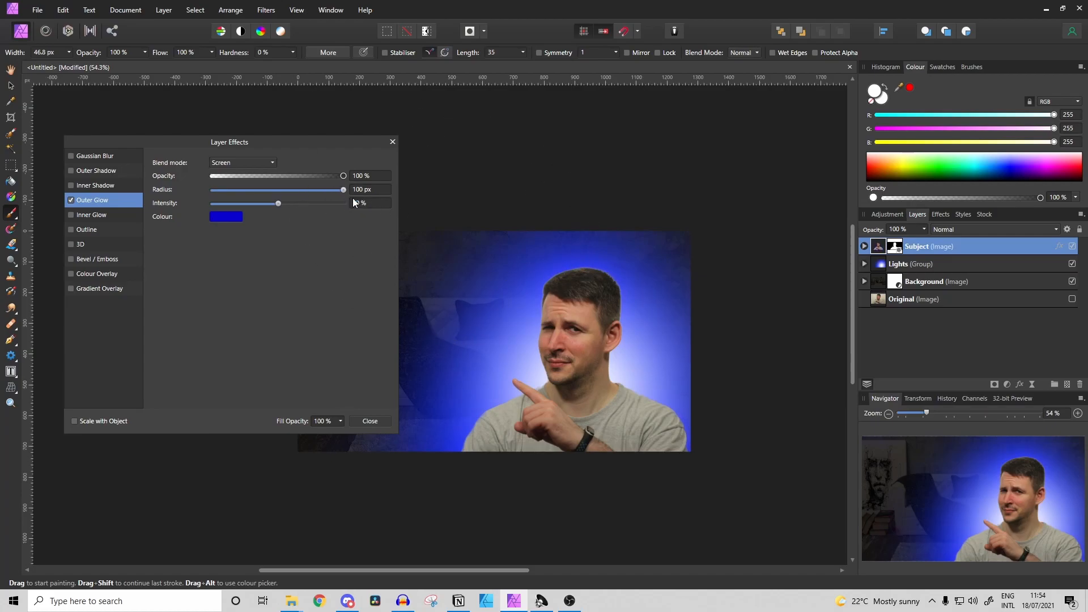
left_click_drag(226, 193, 328, 204)
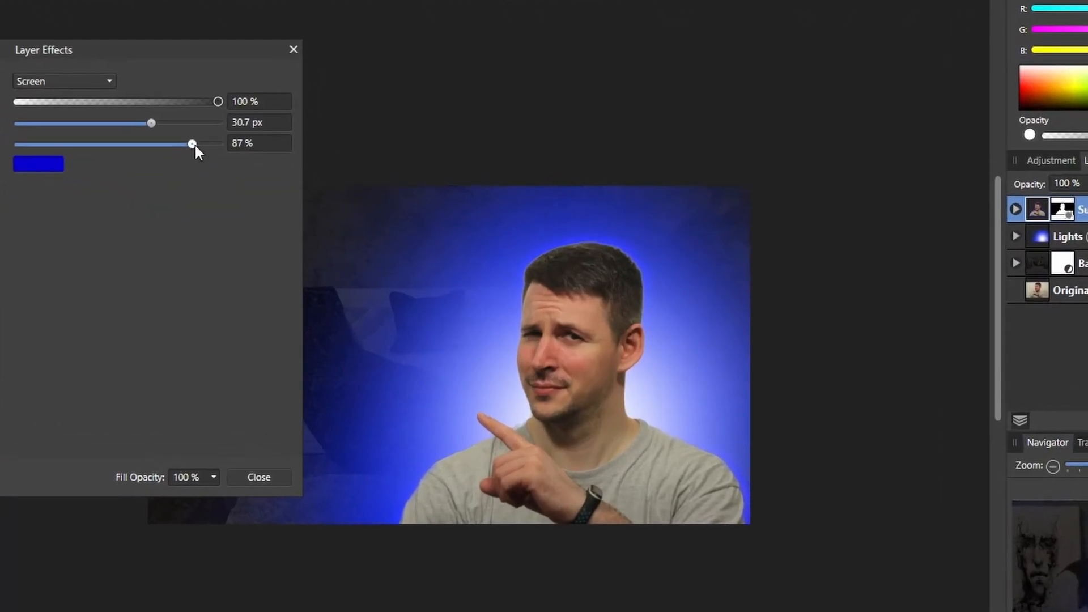
left_click_drag(195, 145, 271, 157)
left_click_drag(151, 123, 290, 131)
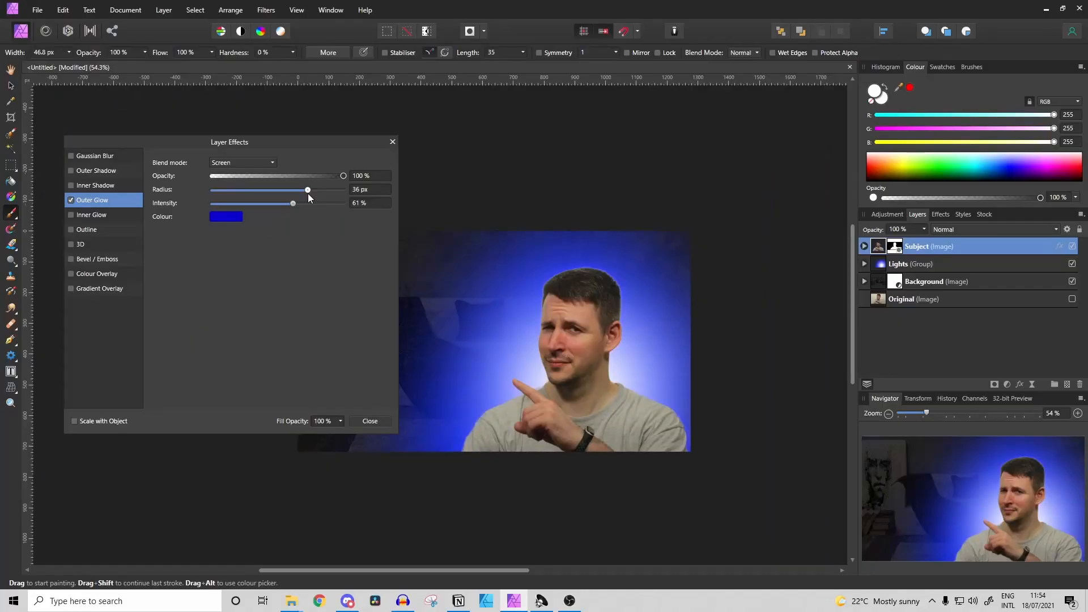
left_click_drag(308, 194, 300, 195)
- Add an inner glow to the Subject in light blue (RGB 80, 122, 255) with an 11.2 px radius and 80% intensity
left_click(93, 216)
left_click(231, 218)
left_click(247, 309)
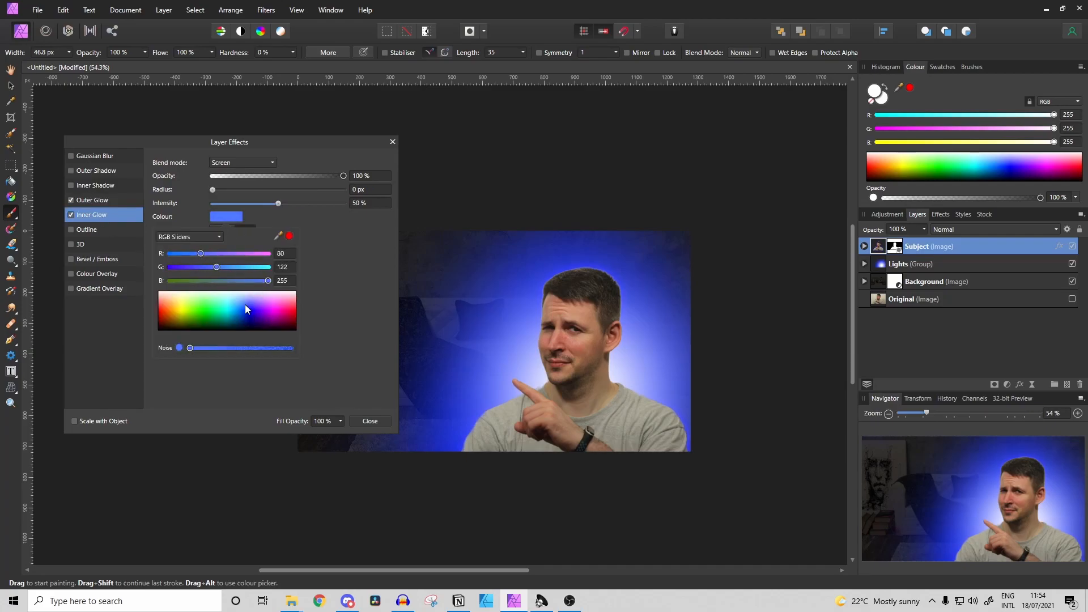
left_click_drag(212, 189, 276, 190)
scroll(548, 340, "up", 5)
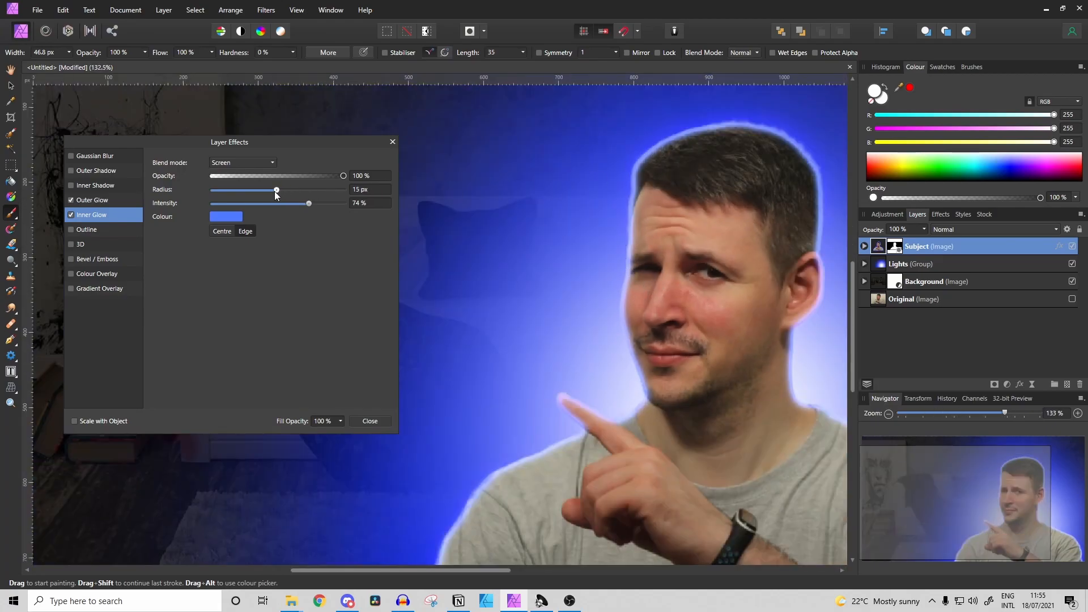
left_click_drag(274, 191, 317, 202)
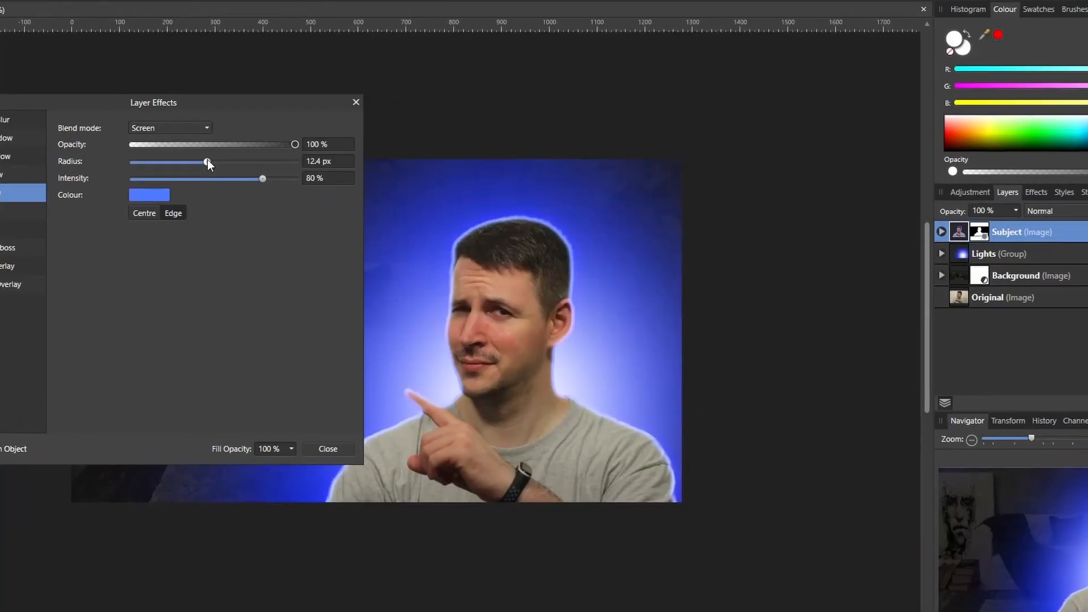
- Increase the Subject's outer glow radius to about 40.2 px and close the layer effects
left_click(17, 174)
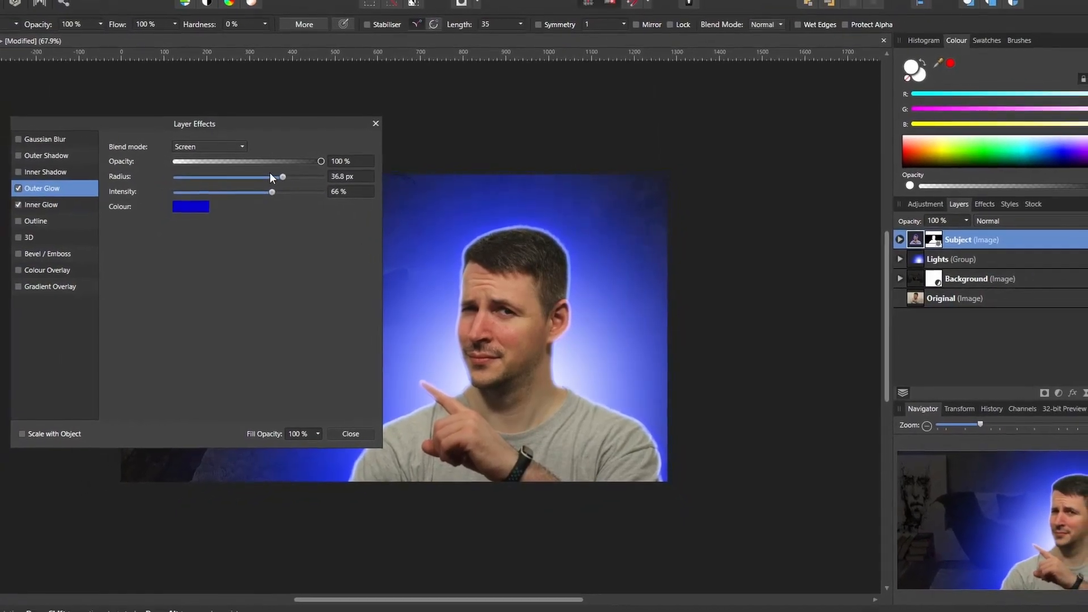
left_click_drag(270, 173, 288, 179)
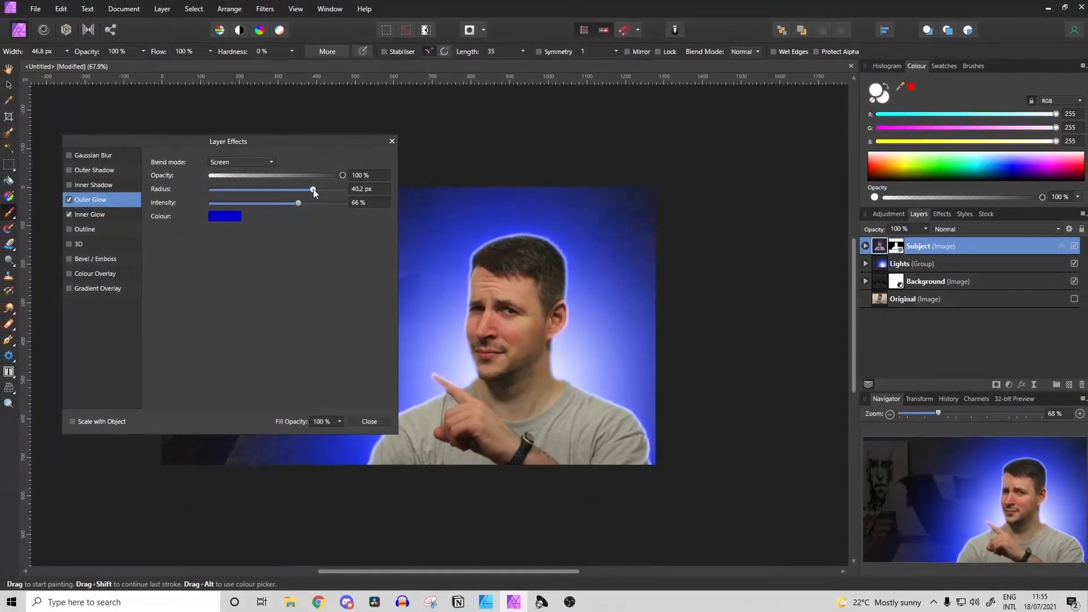
left_click(103, 214)
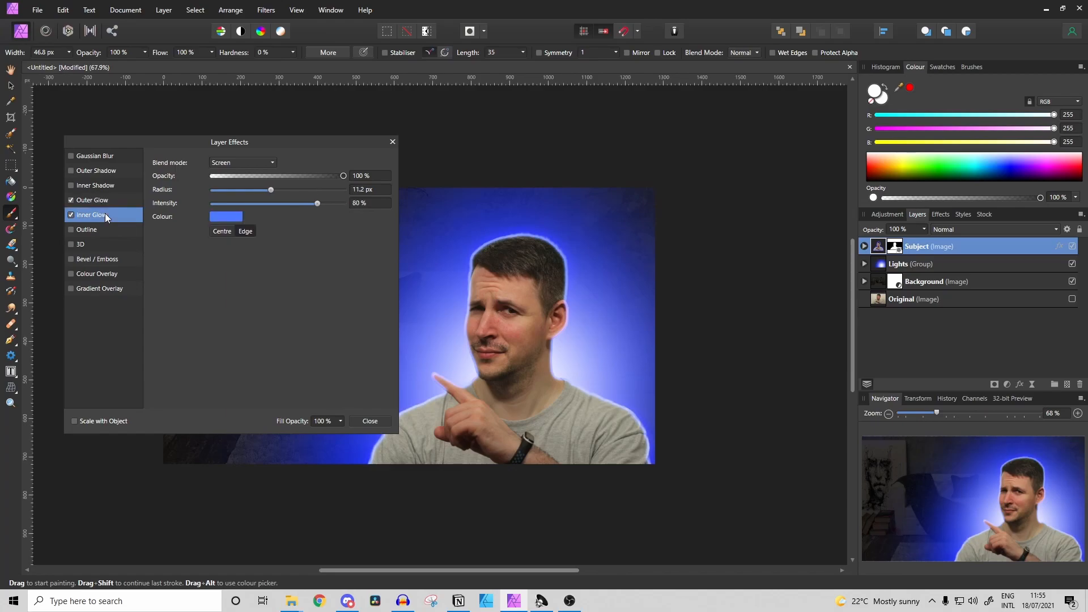
left_click(112, 199)
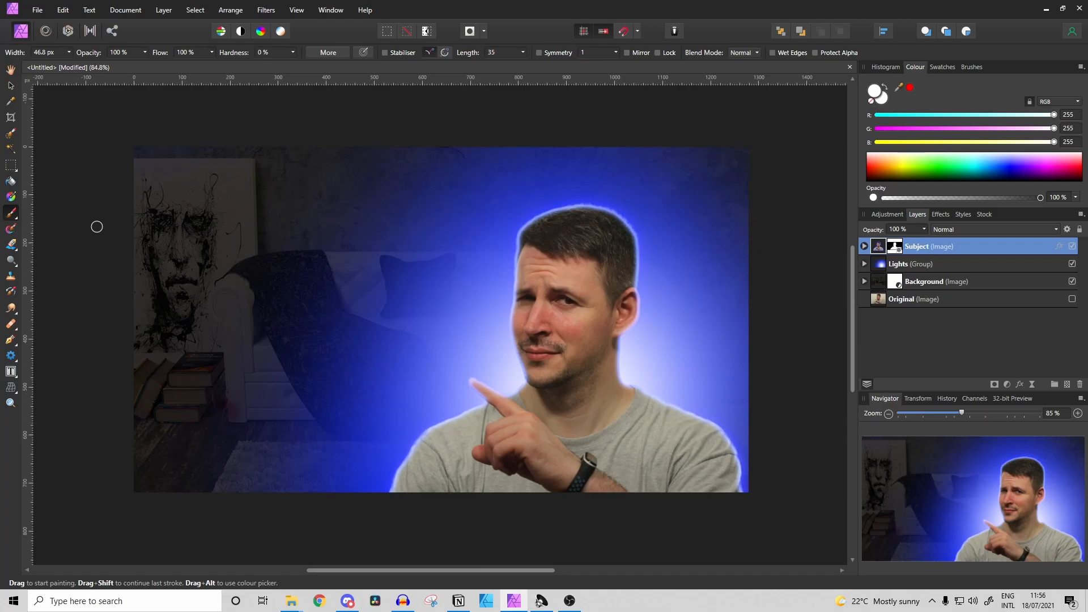
- Create a text frame about 380 px wide over the wall drawing, enter "Make" and colour the text white (RGB 255, 255, 255)
left_click(11, 373)
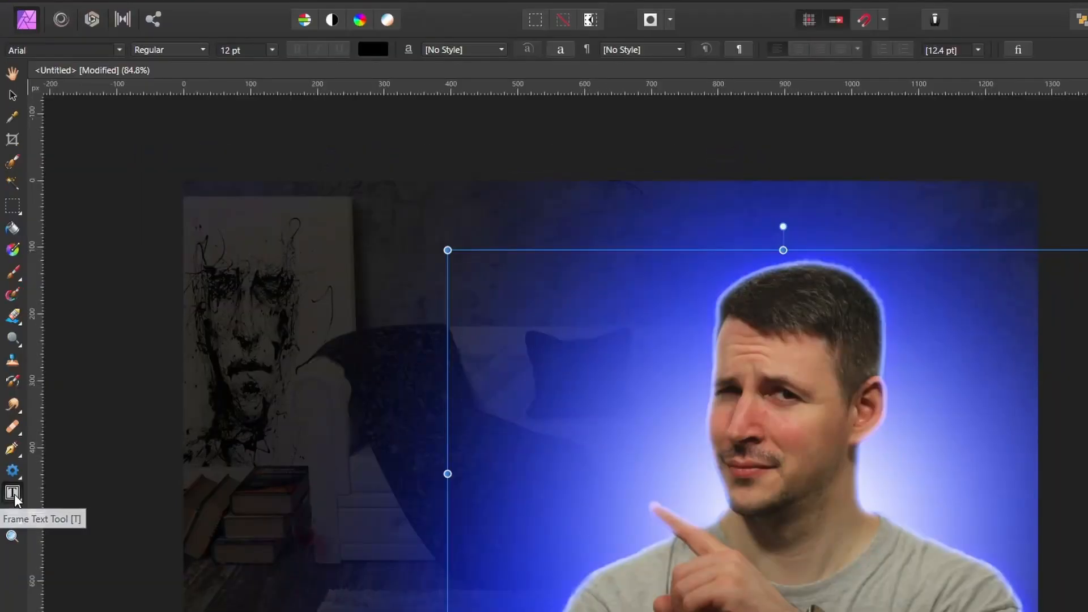
left_click_drag(191, 248, 444, 310)
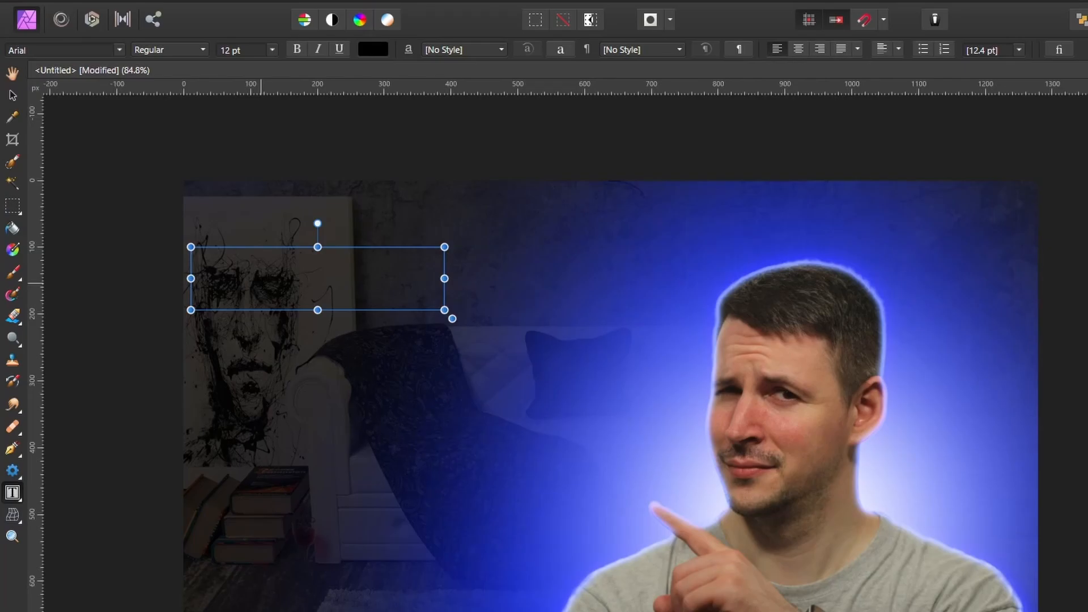
left_click_drag(228, 254, 182, 250)
left_click(388, 46)
left_click_drag(343, 196, 335, 166)
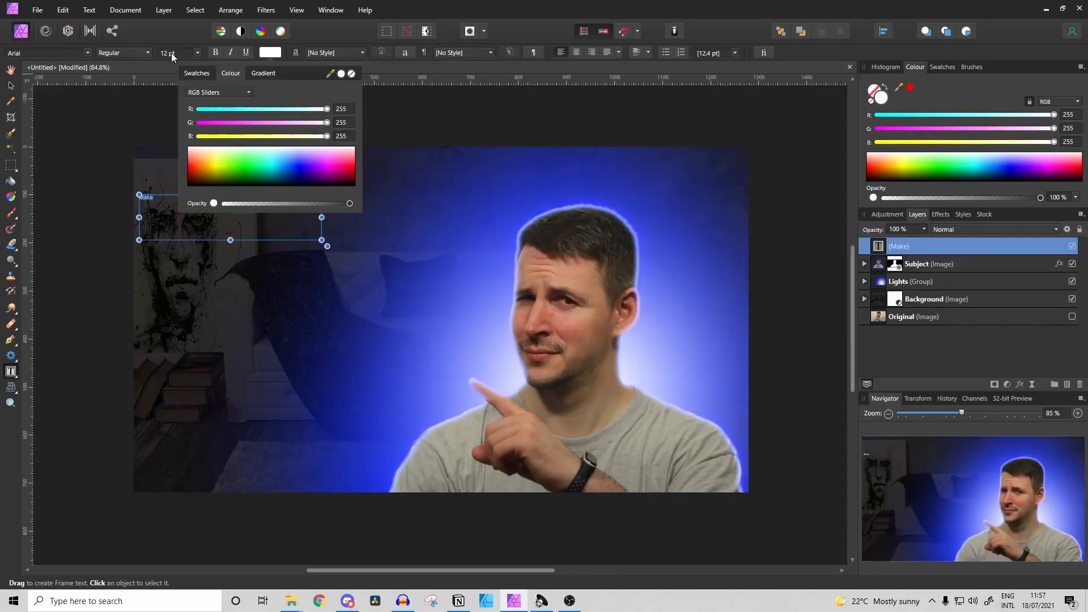
- Enlarge the "Make" text and change it to a heavy all-capitals display font
left_click(237, 50)
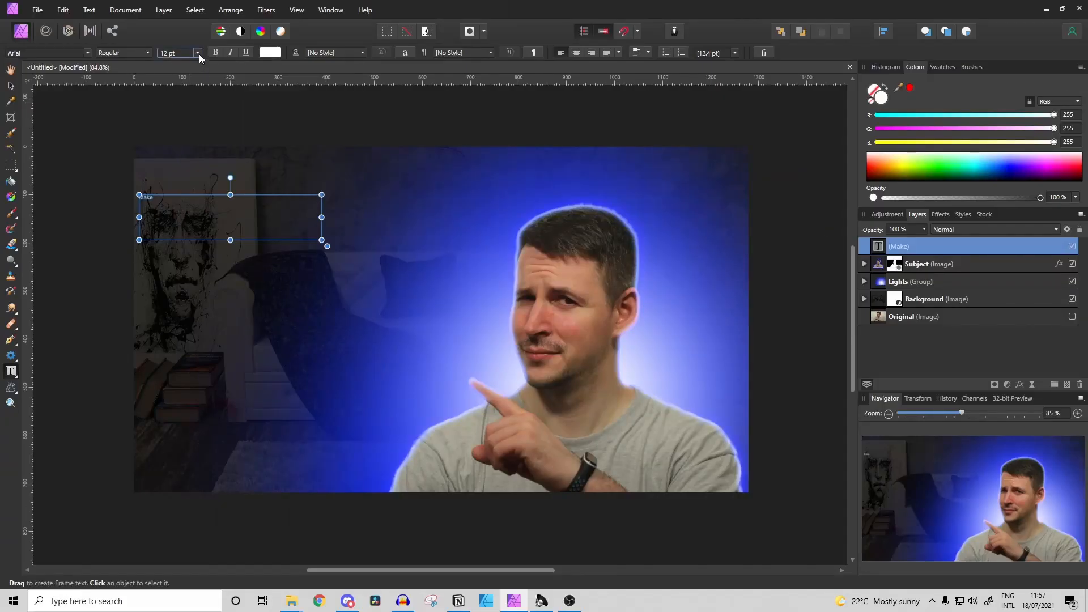
left_click(199, 54)
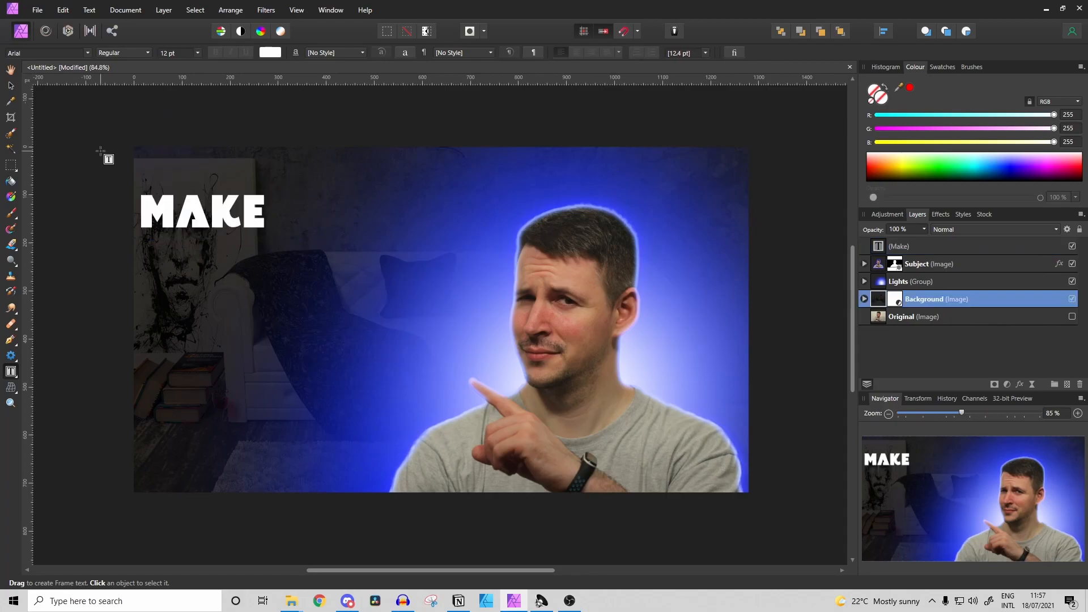
left_click(204, 213)
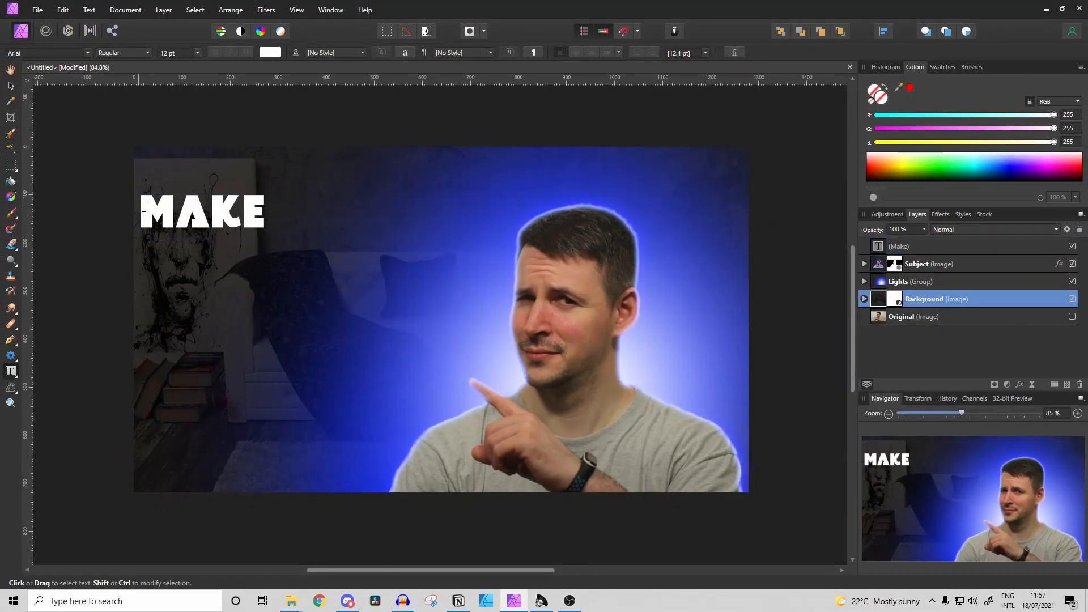
- Duplicate the "MAKE" text three times and stack the copies below it to form four lines
left_click(183, 210)
left_click_drag(228, 208, 229, 246)
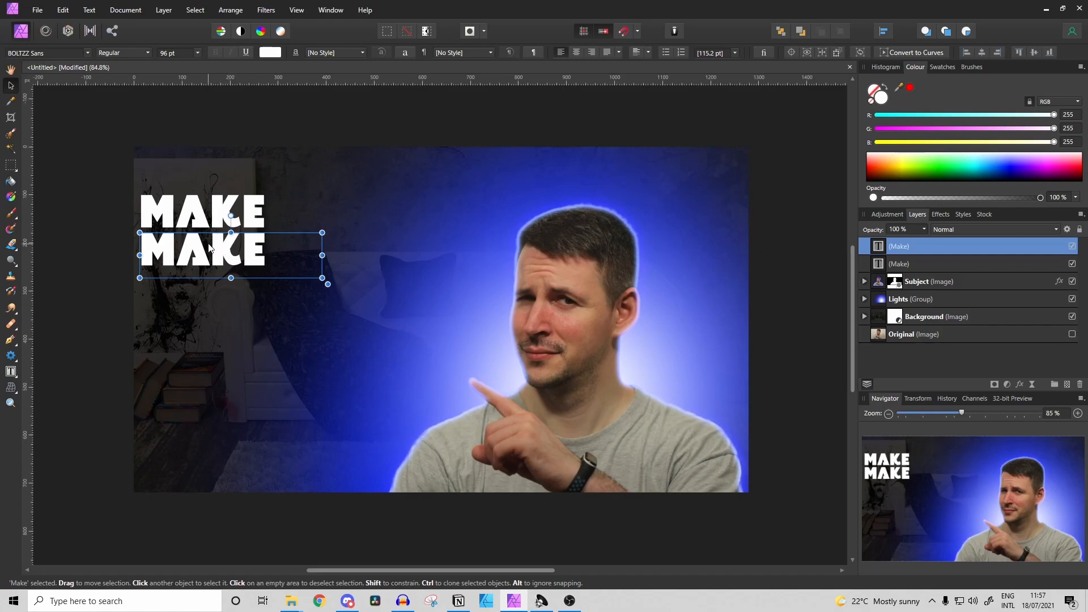
left_click(210, 216)
left_click(199, 247)
key("ctrl+j")
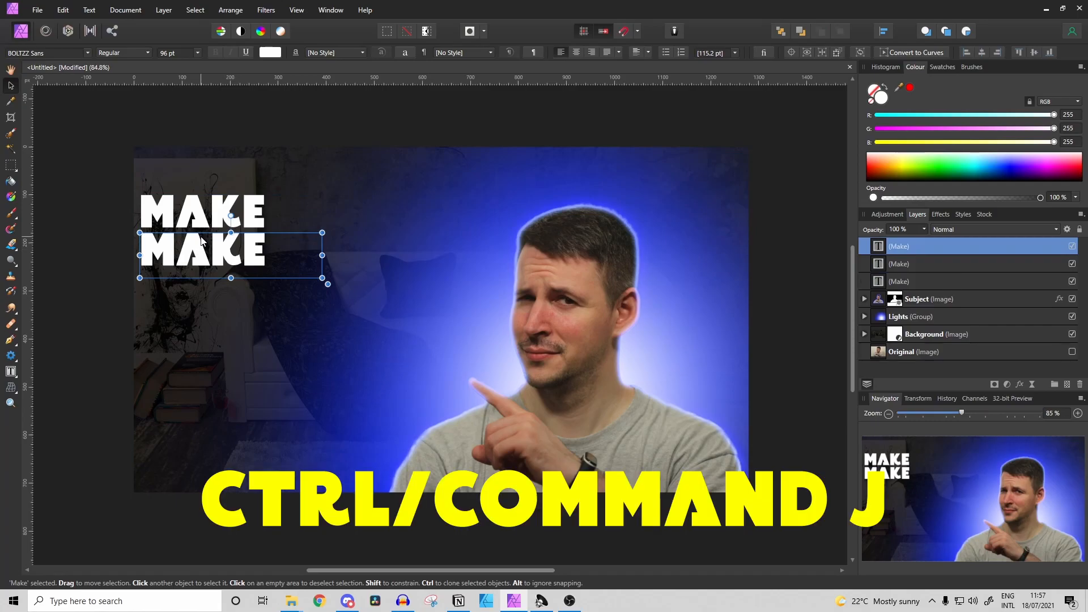
key("ctrl+j")
left_click_drag(223, 250, 222, 291)
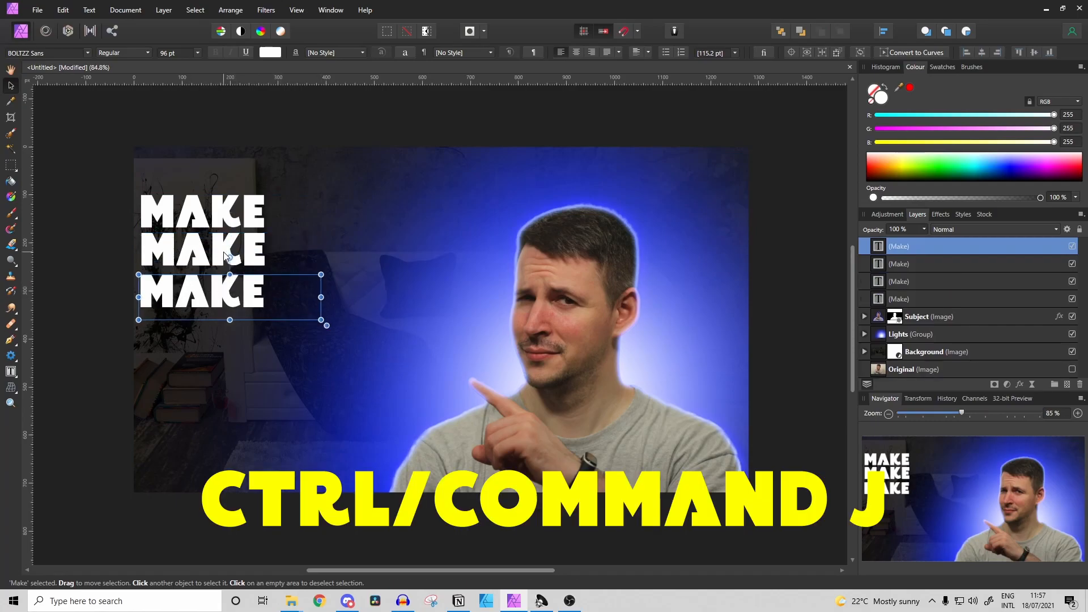
left_click(223, 249)
left_click_drag(222, 250, 225, 328)
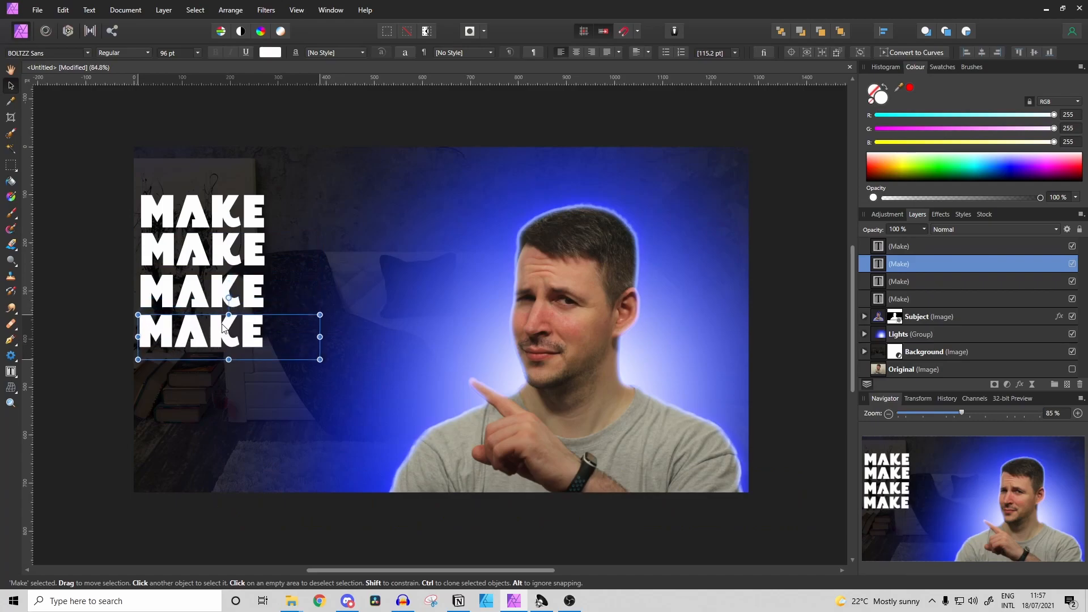
- Nudge the lowest "MAKE" copy slightly so its edge and spacing line up with the lines above
left_click(227, 214)
left_click(219, 328)
left_click(113, 237)
left_click(196, 250)
left_click(196, 294)
left_click(197, 329)
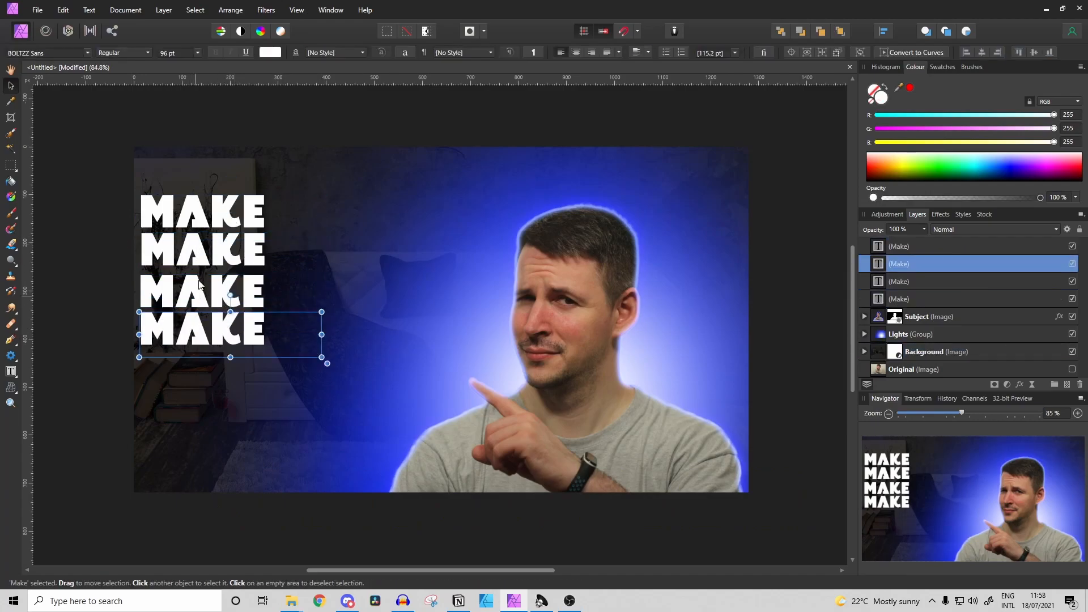
- Replace the second line's text with "THUMBNAILS" and widen its frame to about 656 px so the word fits on one line
left_click(211, 209)
left_click(207, 251)
key("t")
left_click_drag(263, 248, 157, 247)
type("THUM")
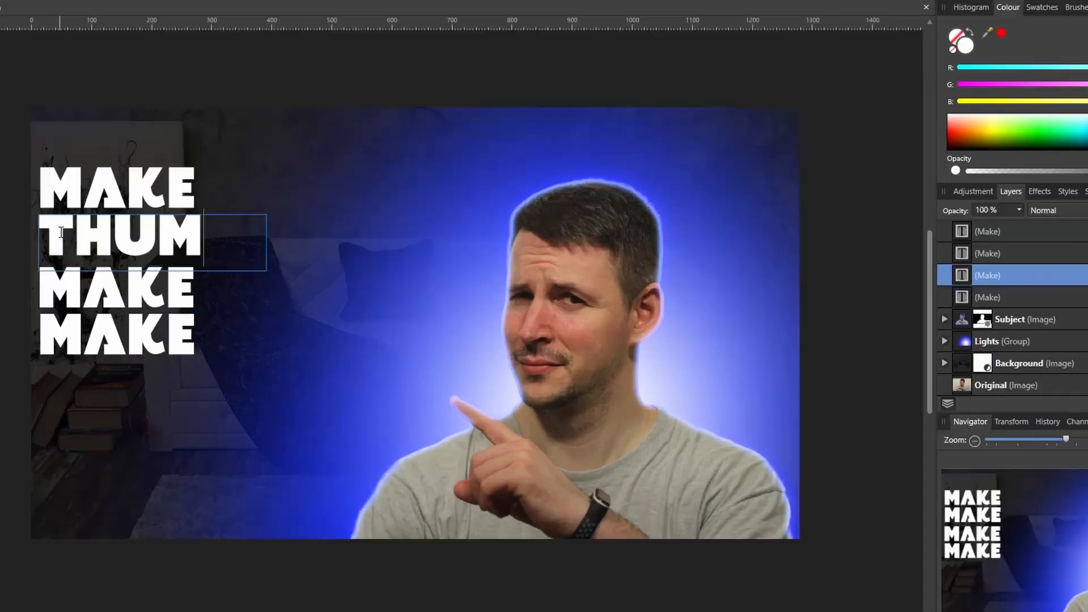
type("BNAILS")
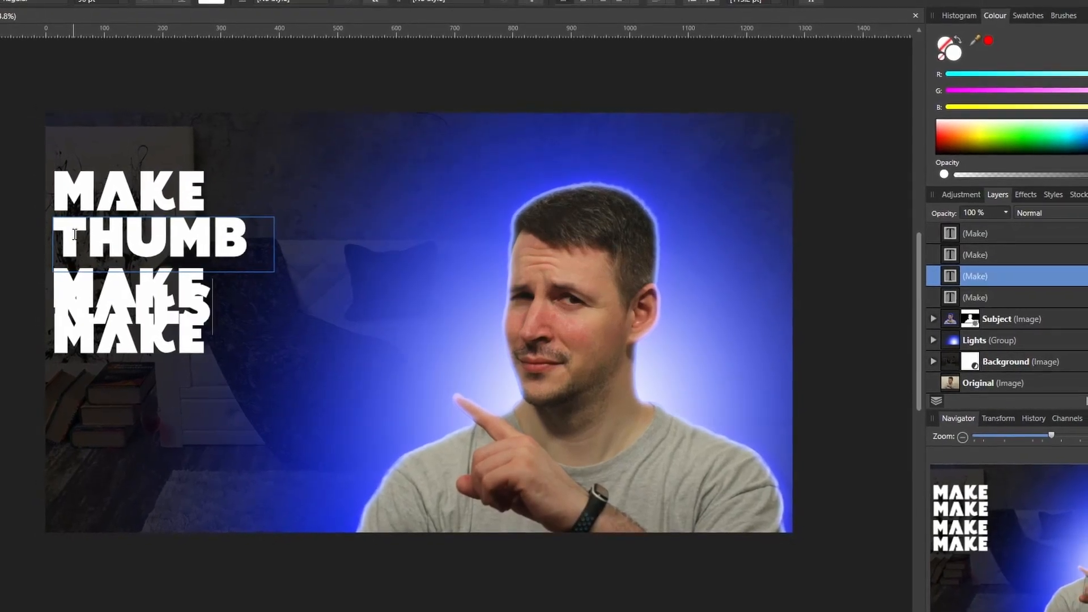
left_click_drag(281, 246, 436, 238)
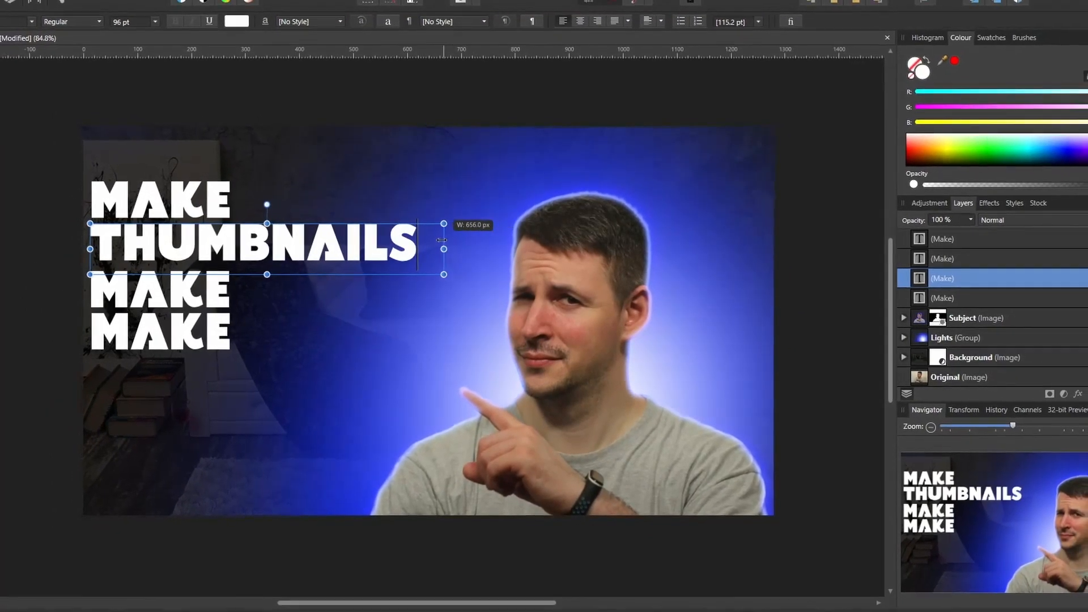
- Replace the third line's text with "LIKE" and the fourth line's text with "THIS", then deselect
double_click(170, 290)
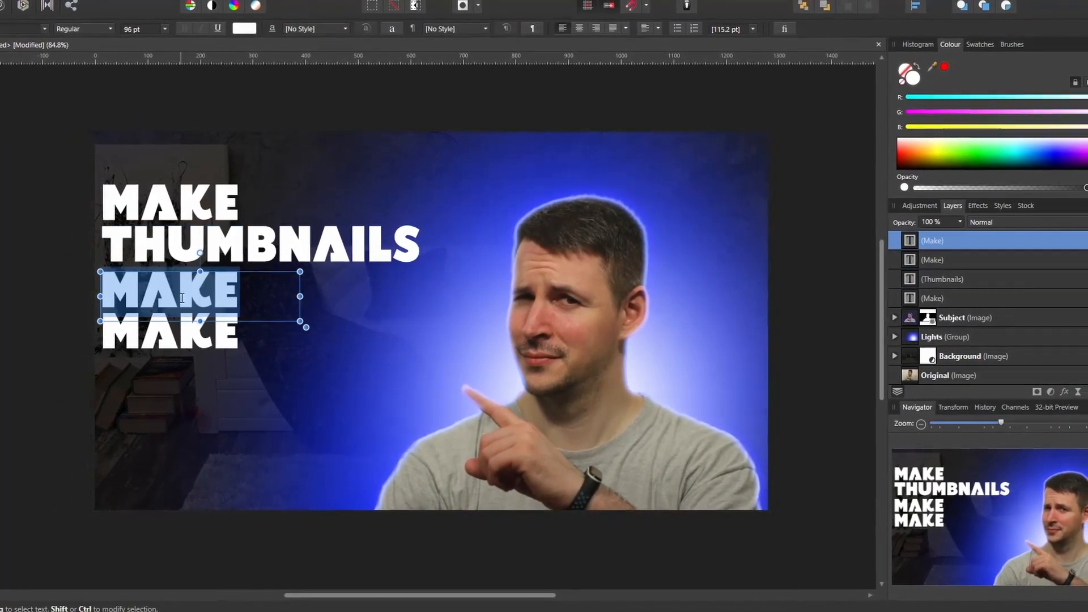
type("LIKE")
left_click(162, 331)
double_click(163, 332)
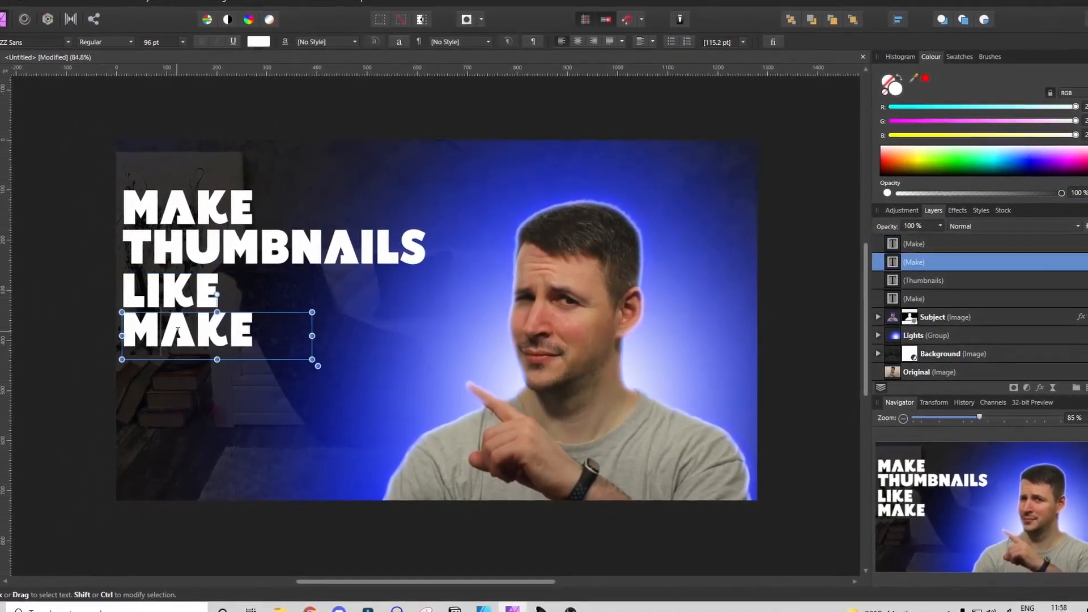
type("THIS")
left_click(369, 320)
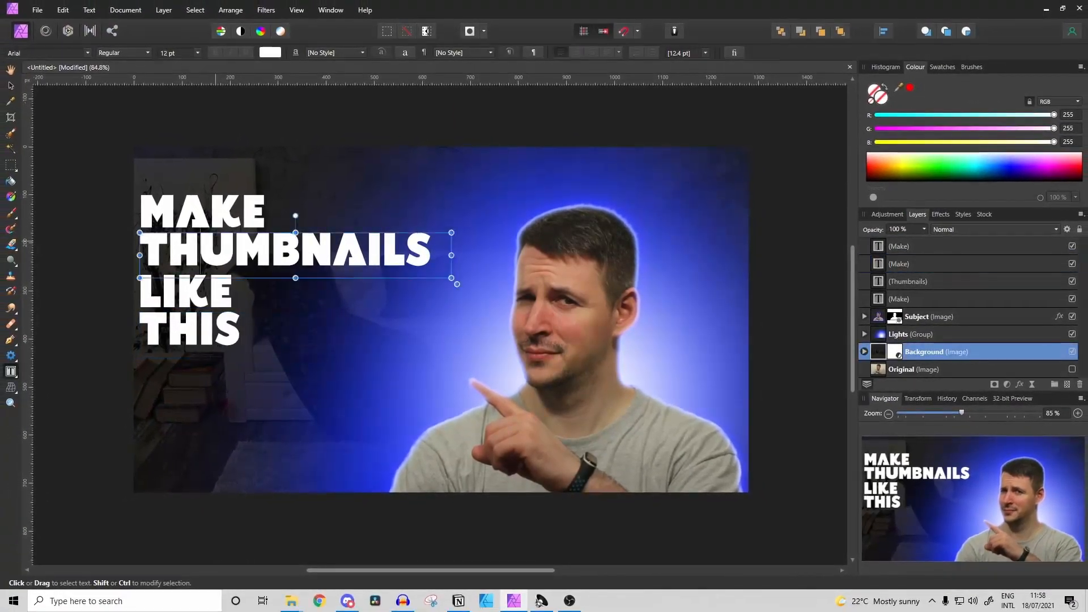
- Enlarge the "THUMBNAILS" text to 144 pt and widen its frame across the man's face
left_click(397, 252)
left_click_drag(451, 278, 483, 287)
left_click(410, 251)
left_click_drag(384, 255, 171, 254)
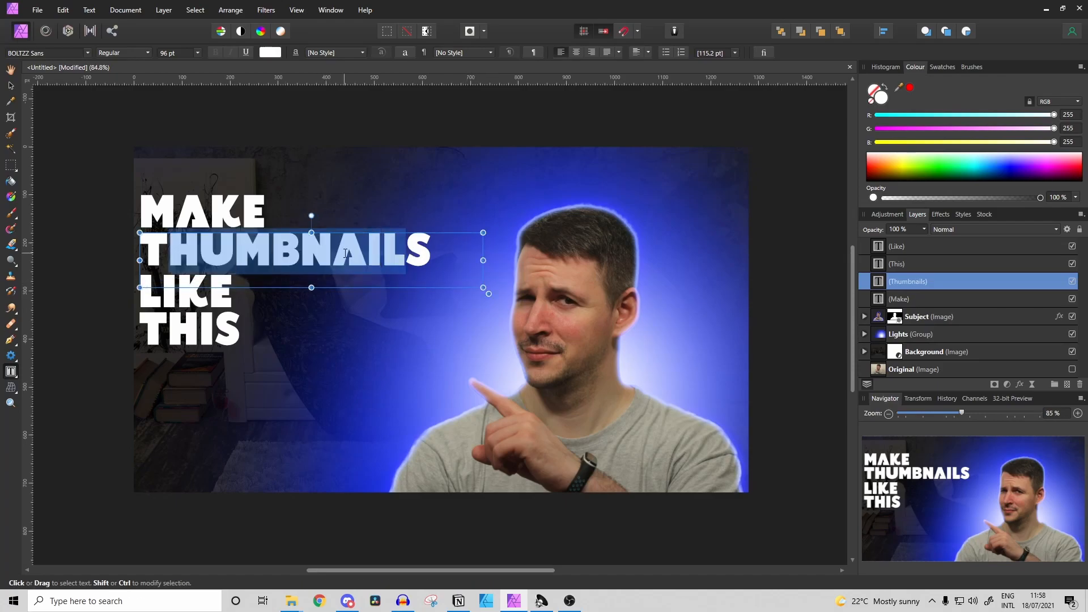
left_click_drag(439, 253, 220, 26)
left_click(195, 54)
left_click(174, 254)
left_click_drag(152, 254, 586, 249)
- Set the "THUMBNAILS" text size to 120 pt
left_click(98, 3)
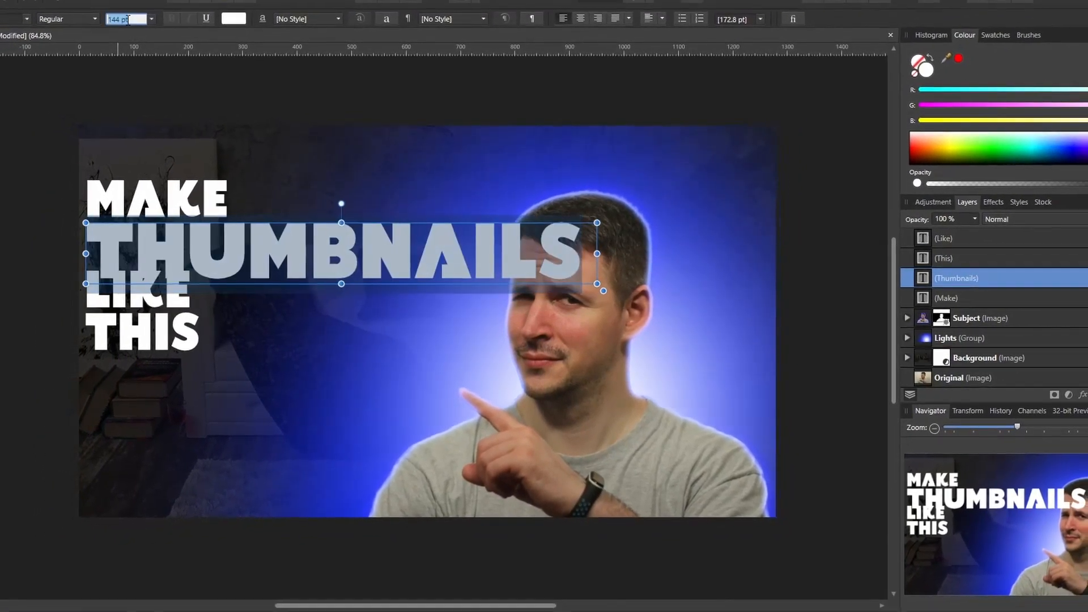
type("12")
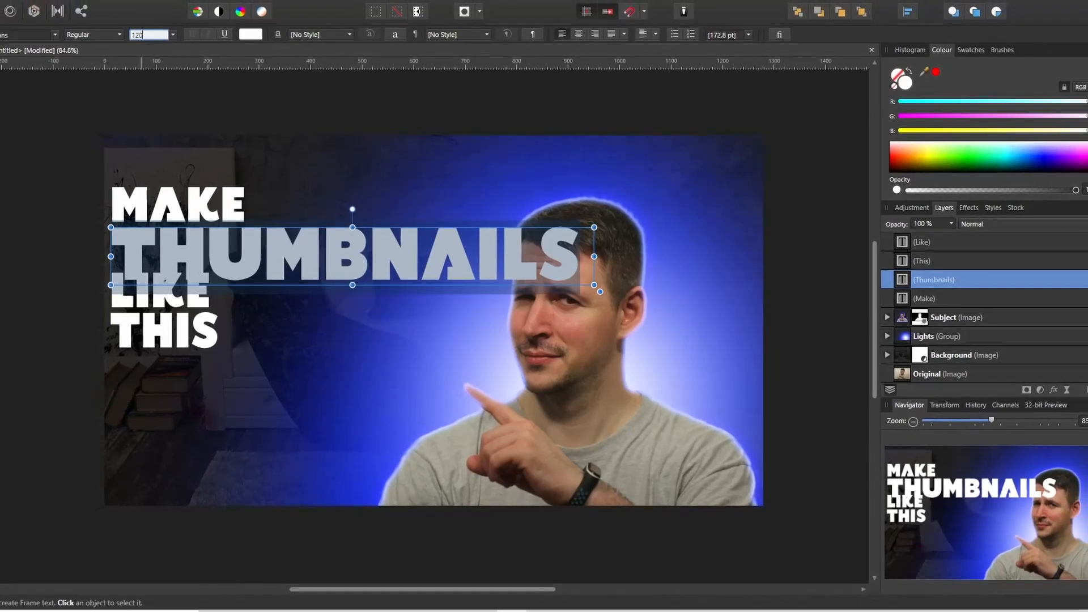
type("0")
key("Return")
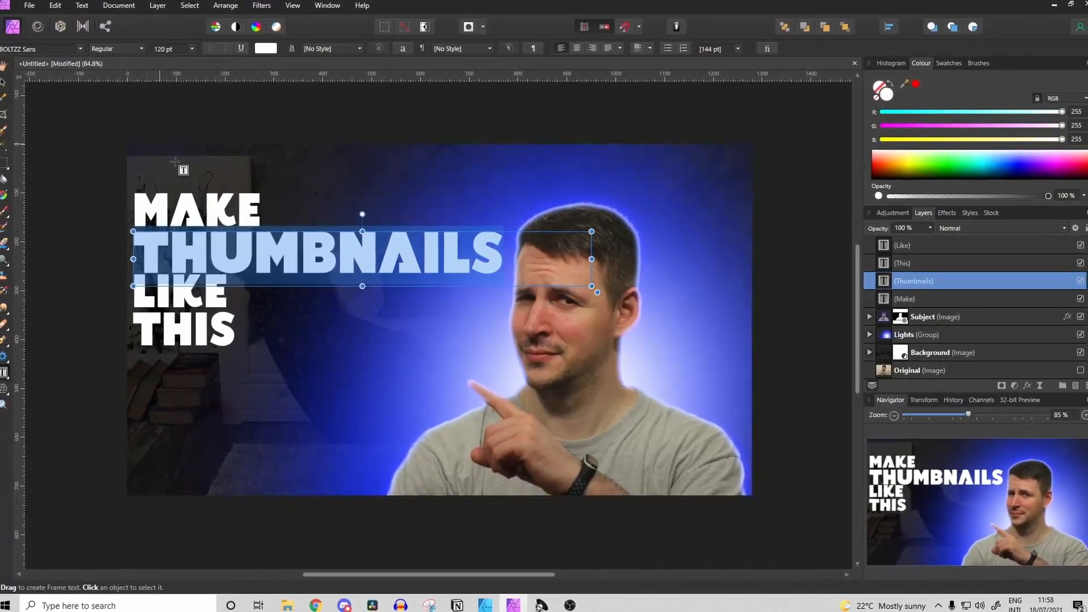
- Select all four text layers, space them evenly vertically and align them to the left
left_click(185, 211)
left_click(918, 246)
left_click(914, 300, "shift")
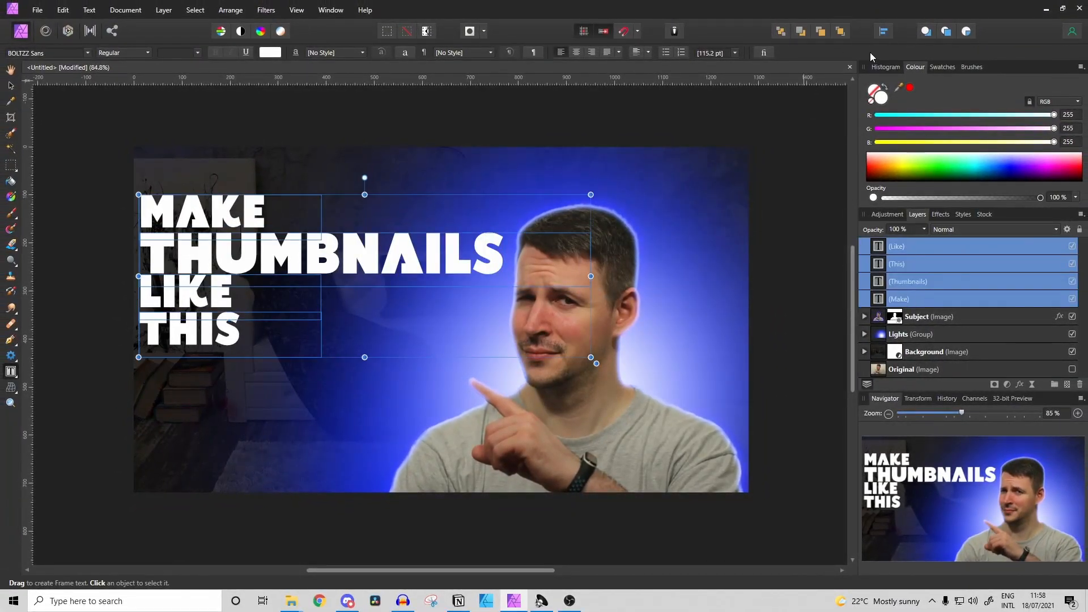
left_click(882, 31)
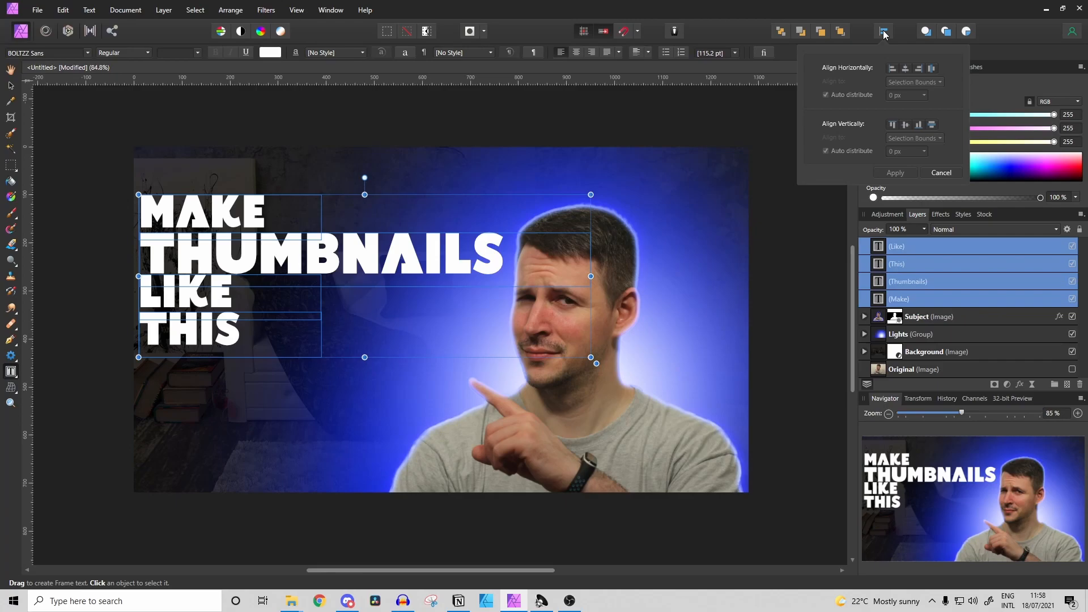
left_click(918, 125)
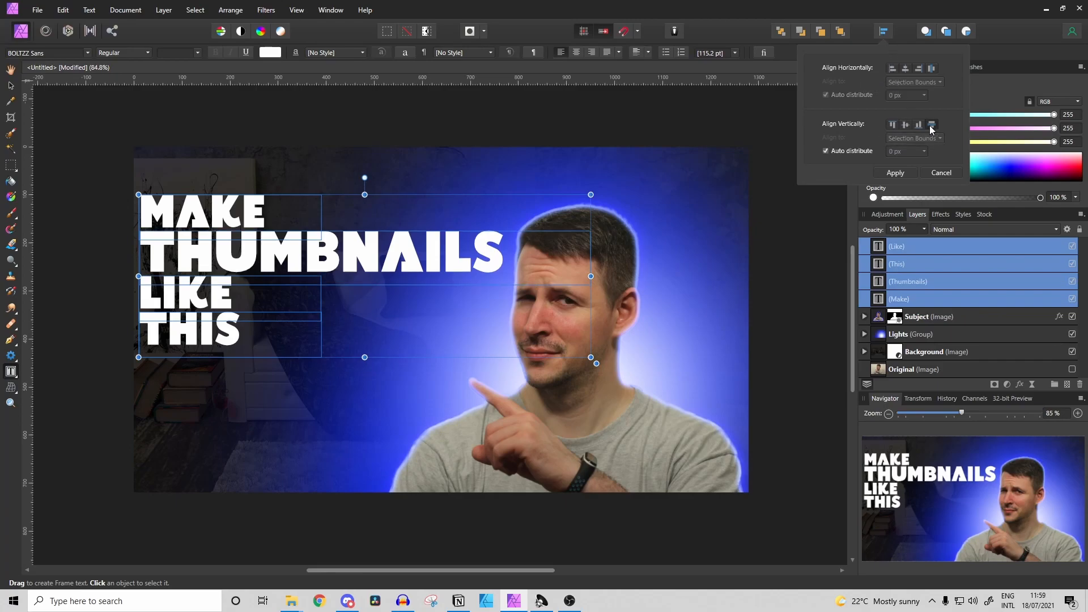
left_click(892, 68)
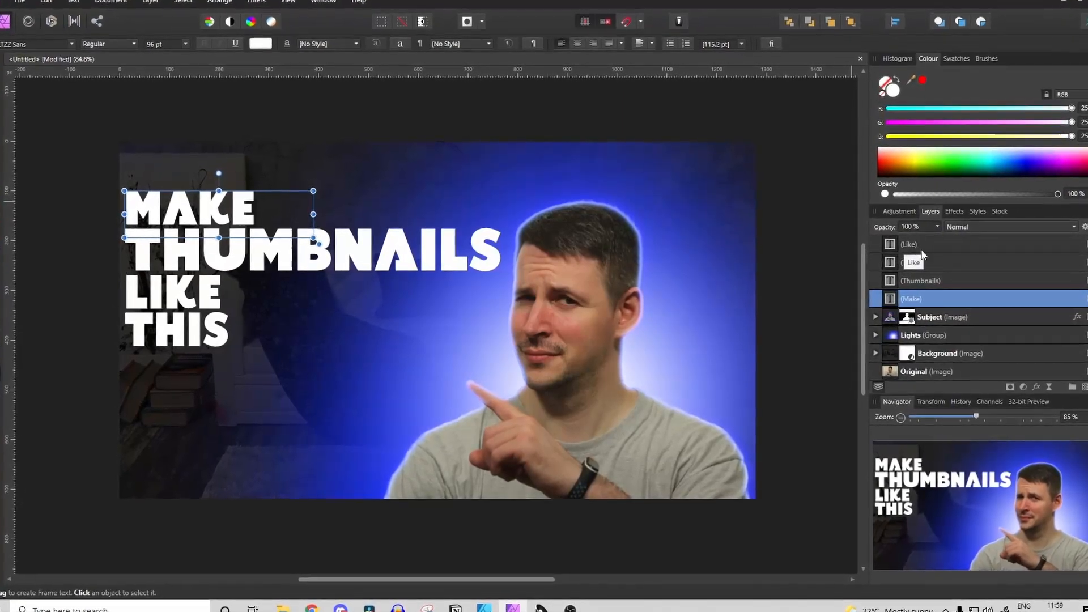
- Colour the "THUMBNAILS" text bright yellow
left_click(930, 280)
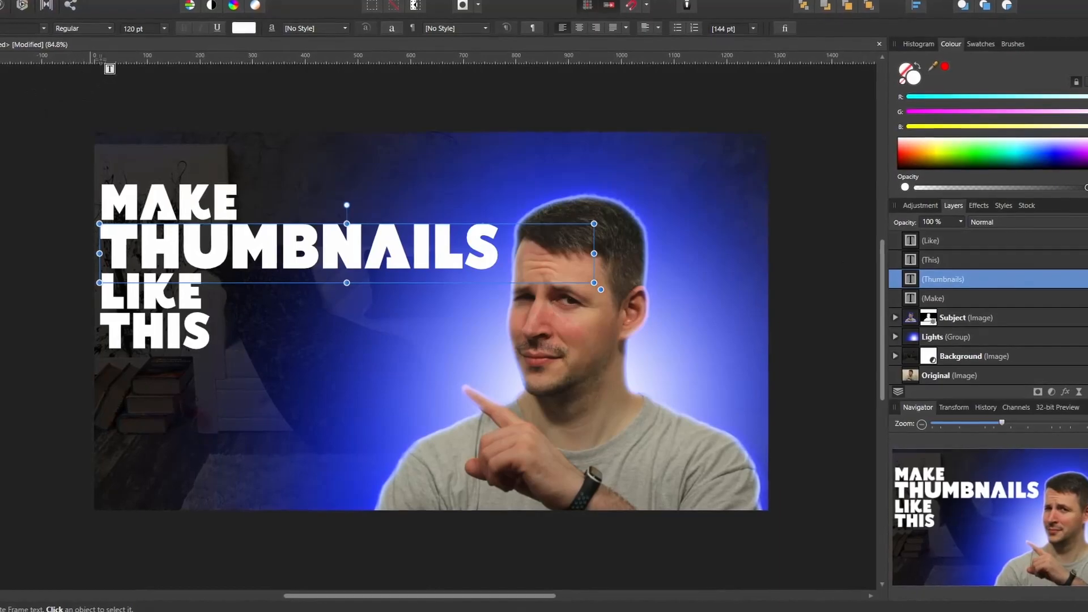
left_click(243, 28)
left_click_drag(251, 129, 174, 147)
left_click(43, 103)
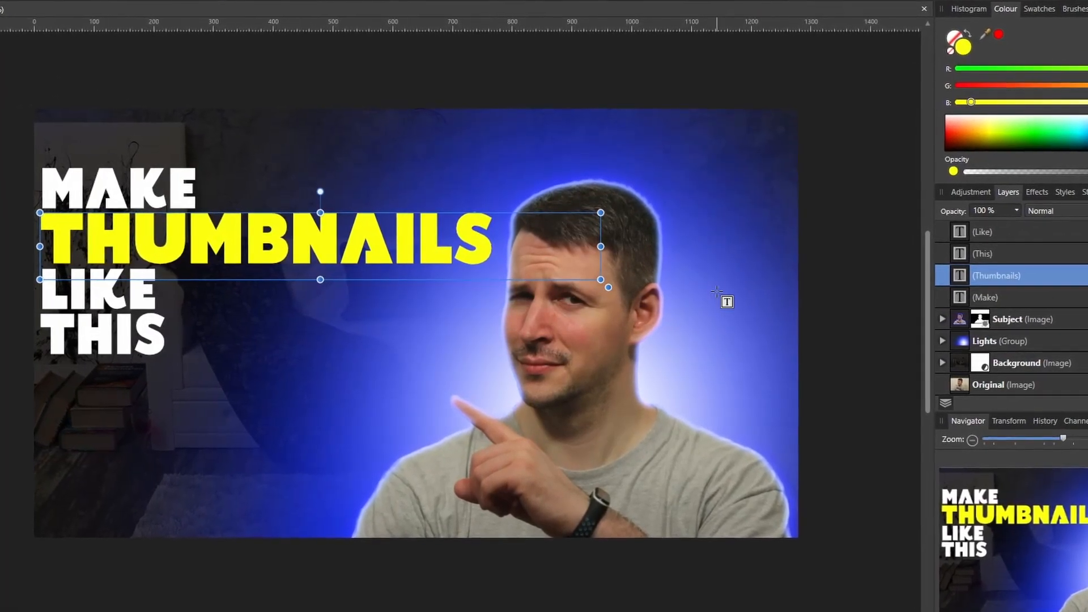
- Group the four text layers and name the group "Text"
left_click(997, 236)
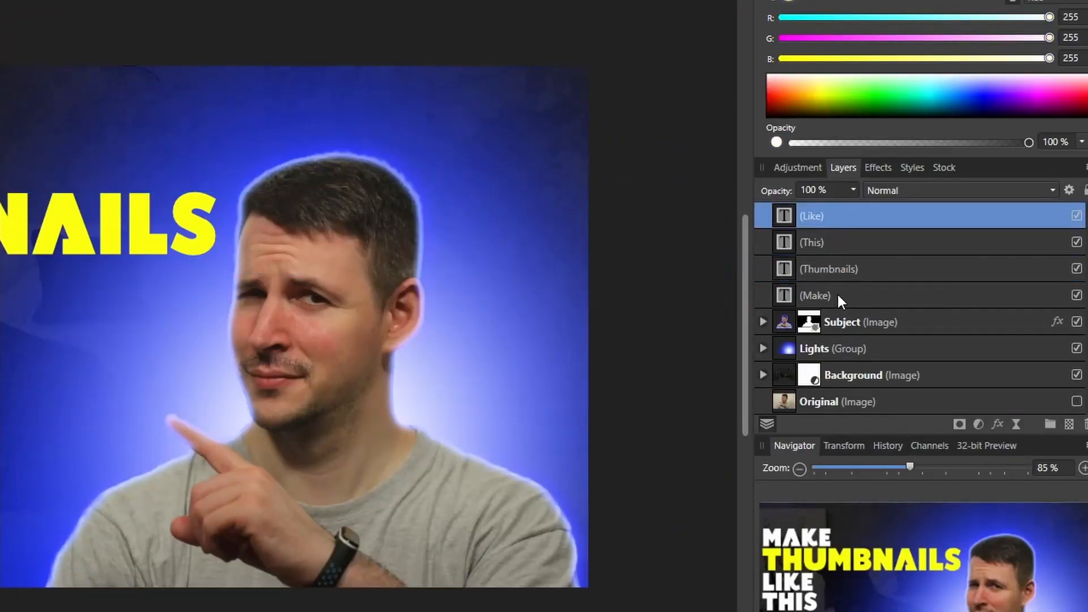
left_click(837, 295, "shift")
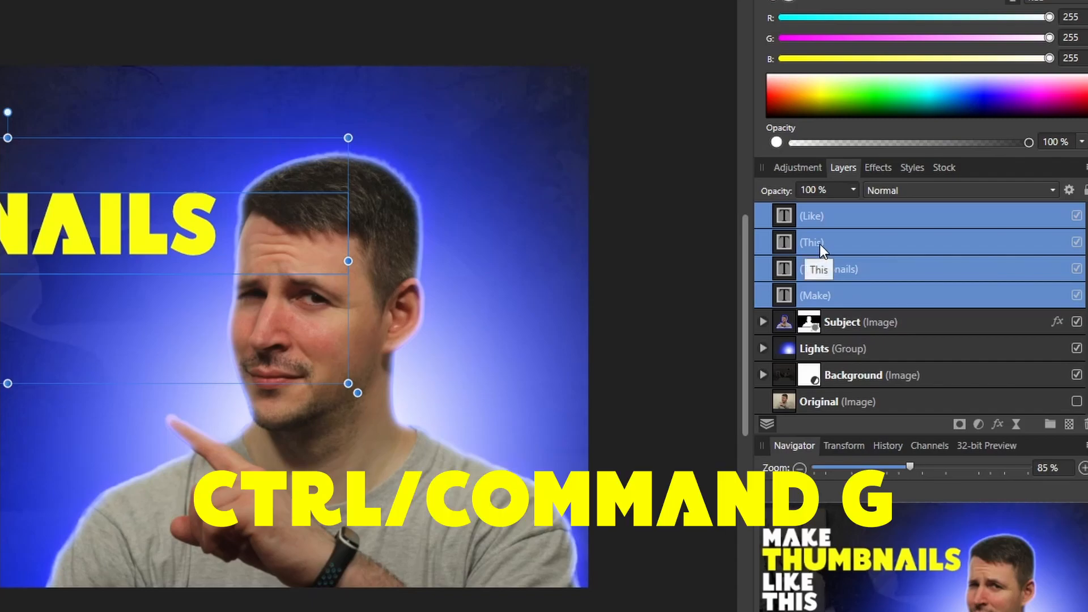
key("ctrl+g")
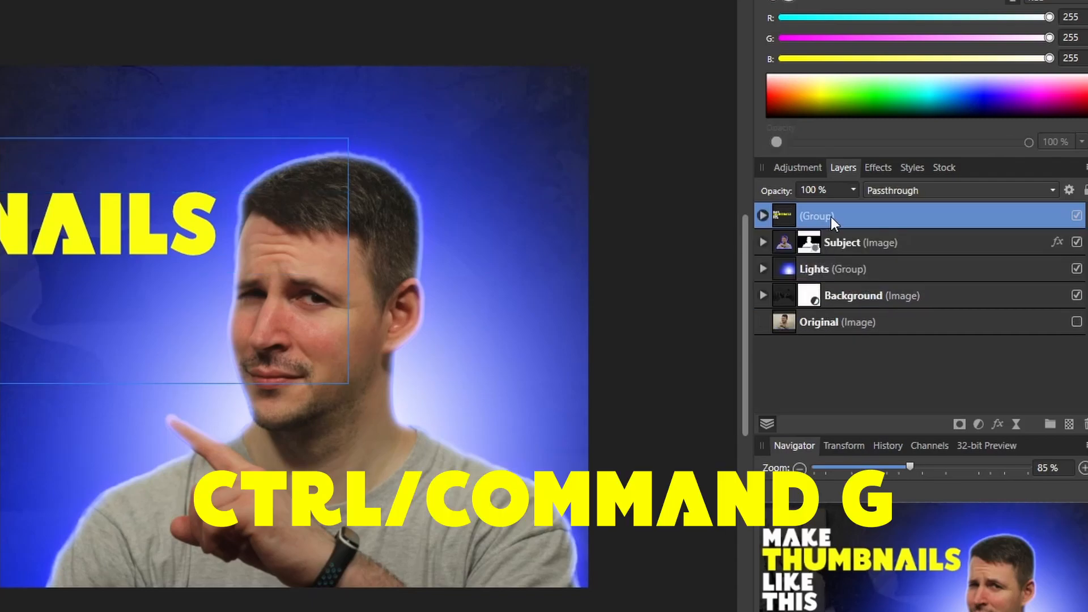
double_click(831, 216)
type("Text")
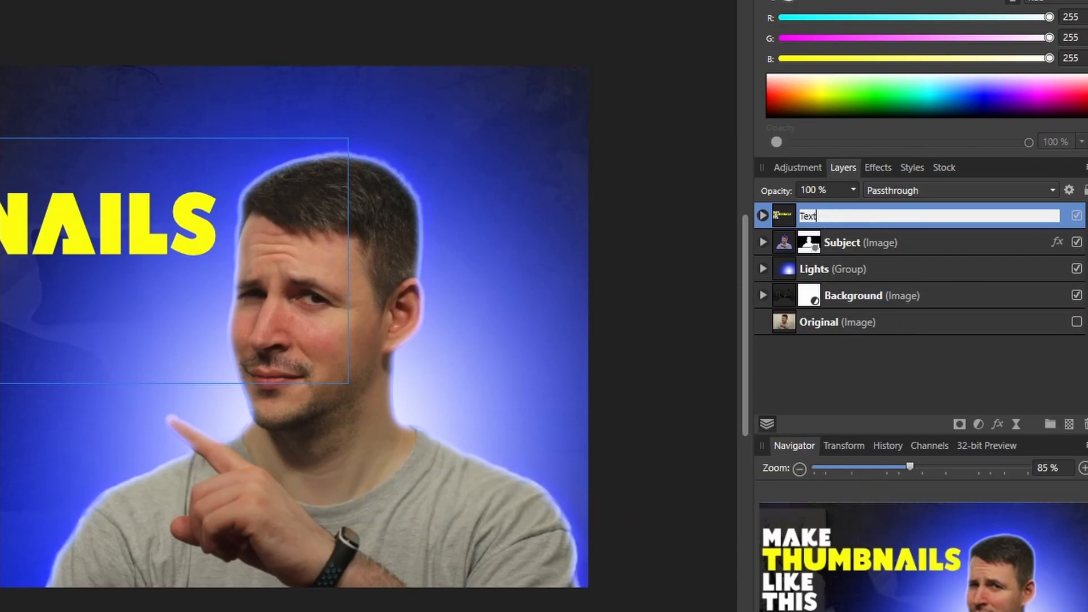
key("Return")
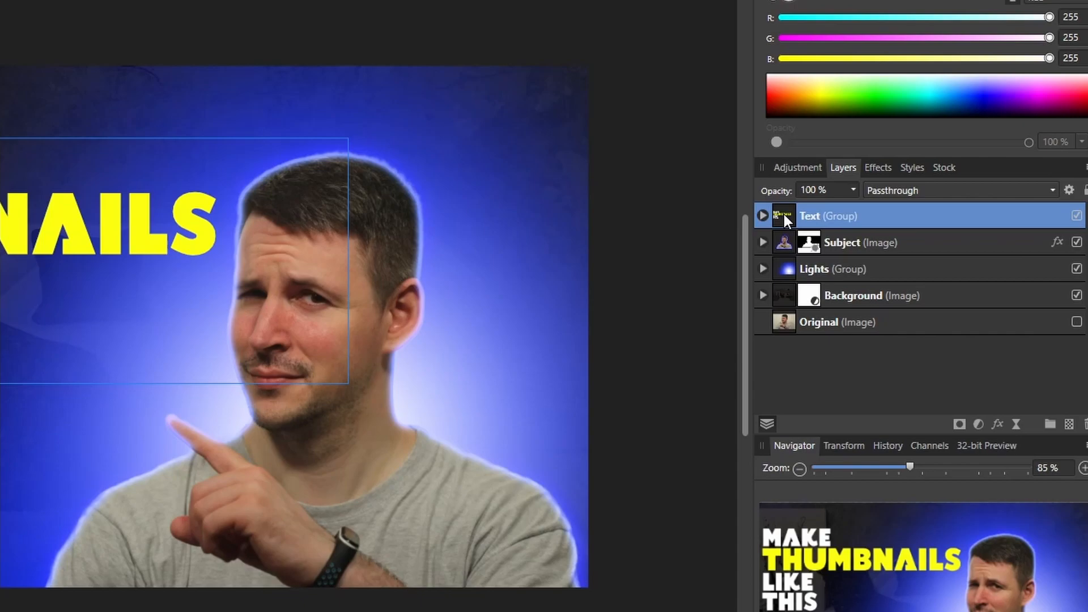
left_click(763, 215)
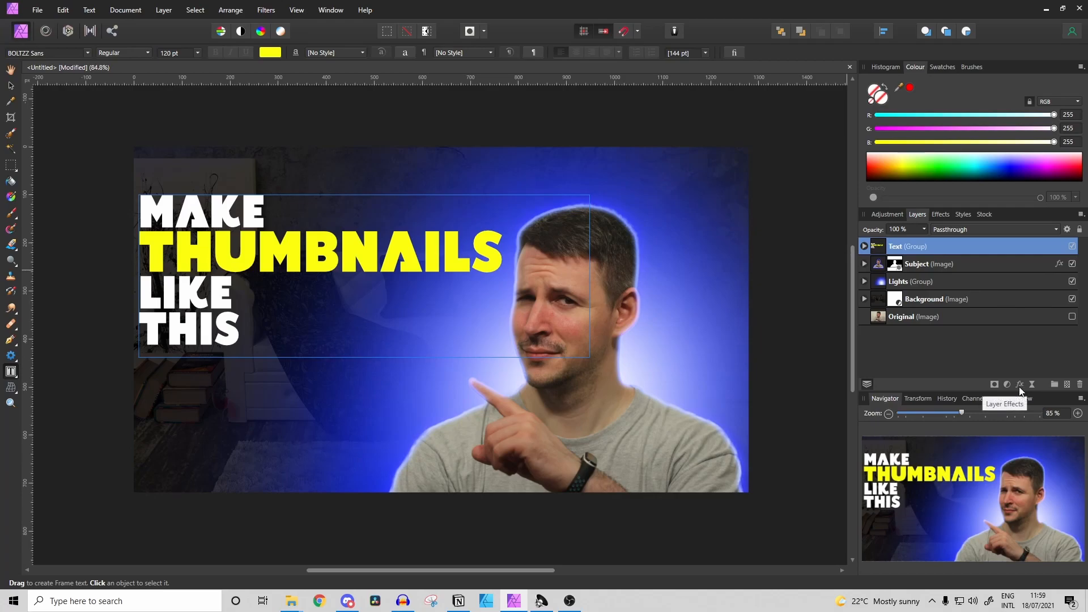
- Add a black outside outline with a 2.6 px radius to the Text group through its layer effects
left_click(1018, 386)
left_click_drag(321, 146, 976, 160)
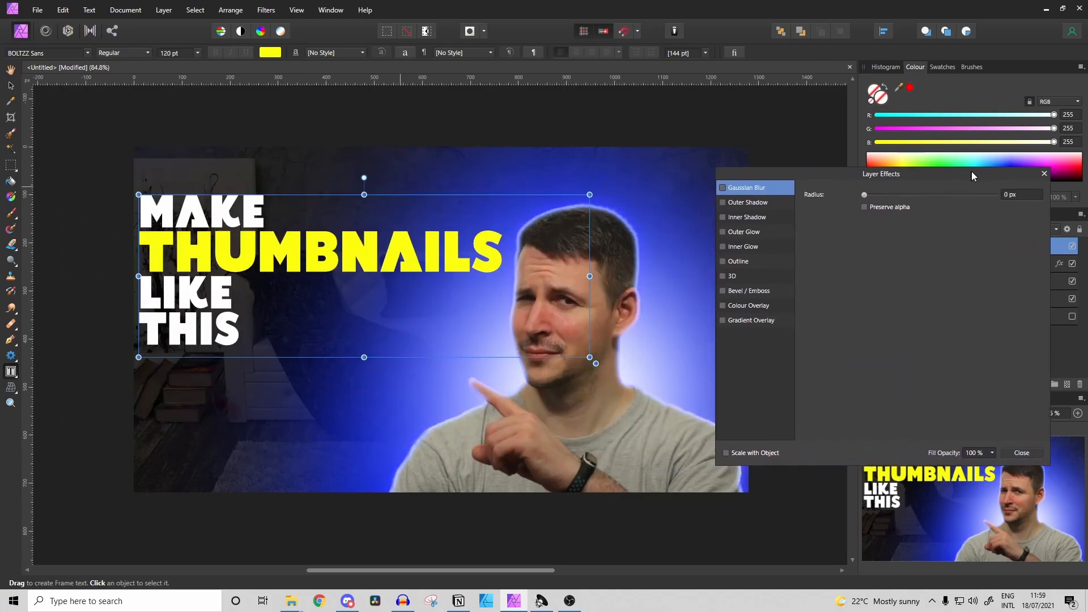
left_click(729, 245)
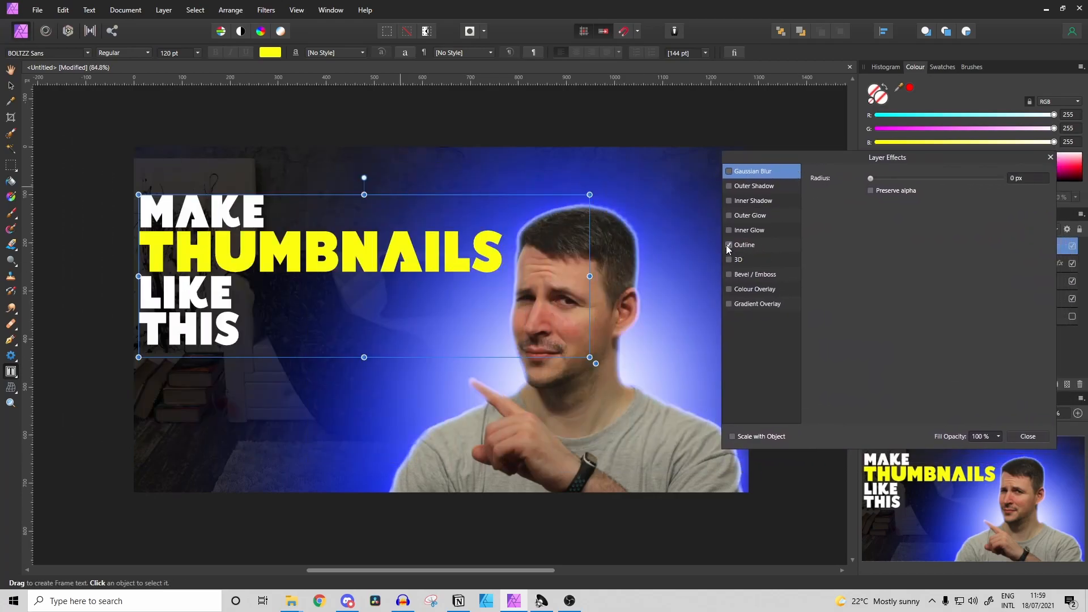
left_click(752, 247)
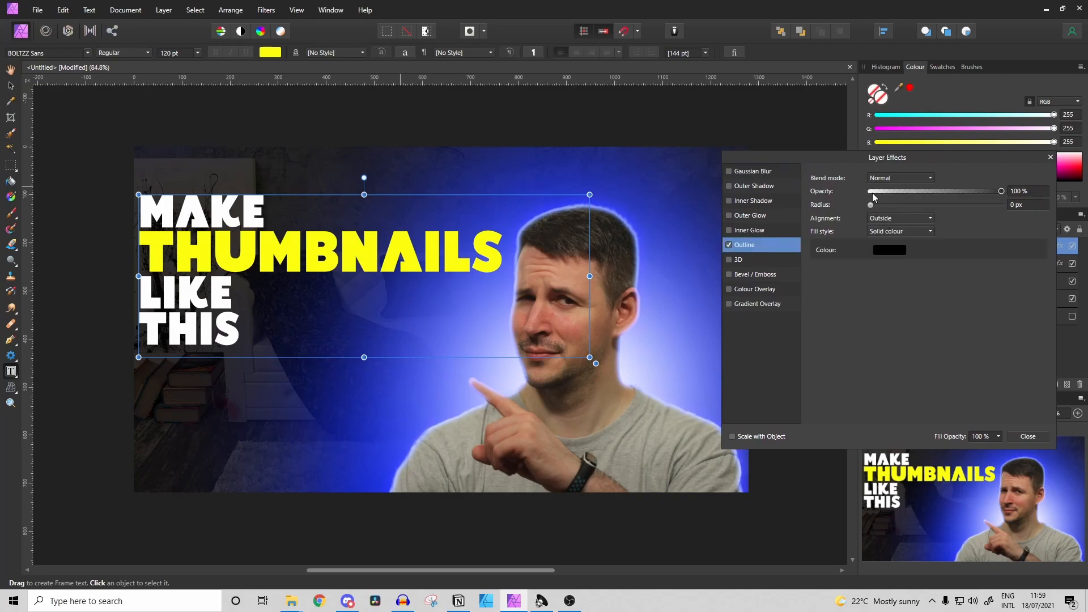
left_click_drag(871, 205, 905, 209)
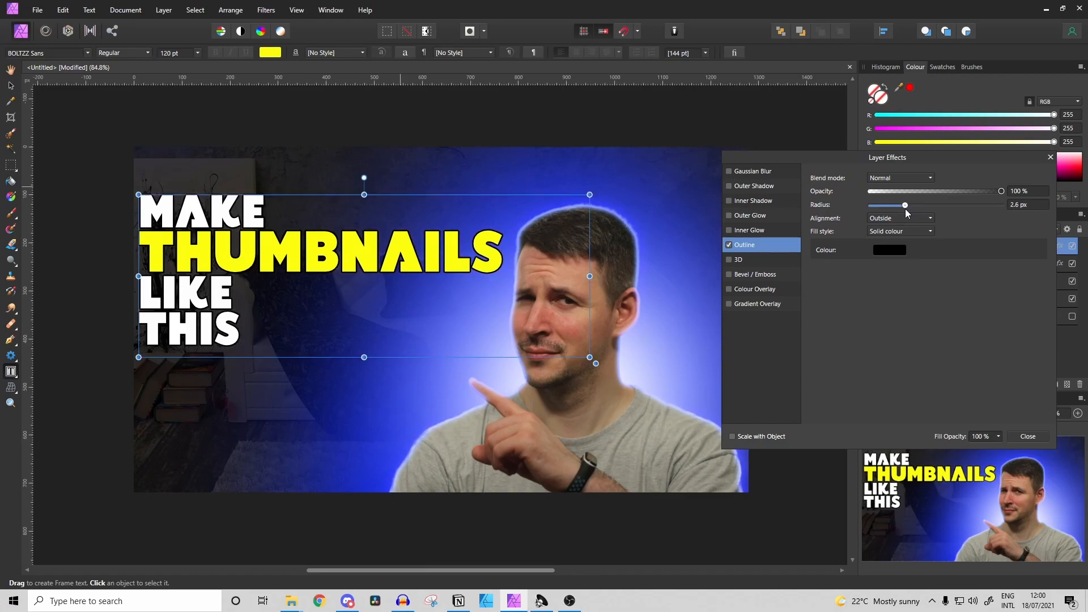
- Turn on outer and inner glow for the Text group and colour the outer glow blue (RGB 15, 19, 255)
left_click(753, 215)
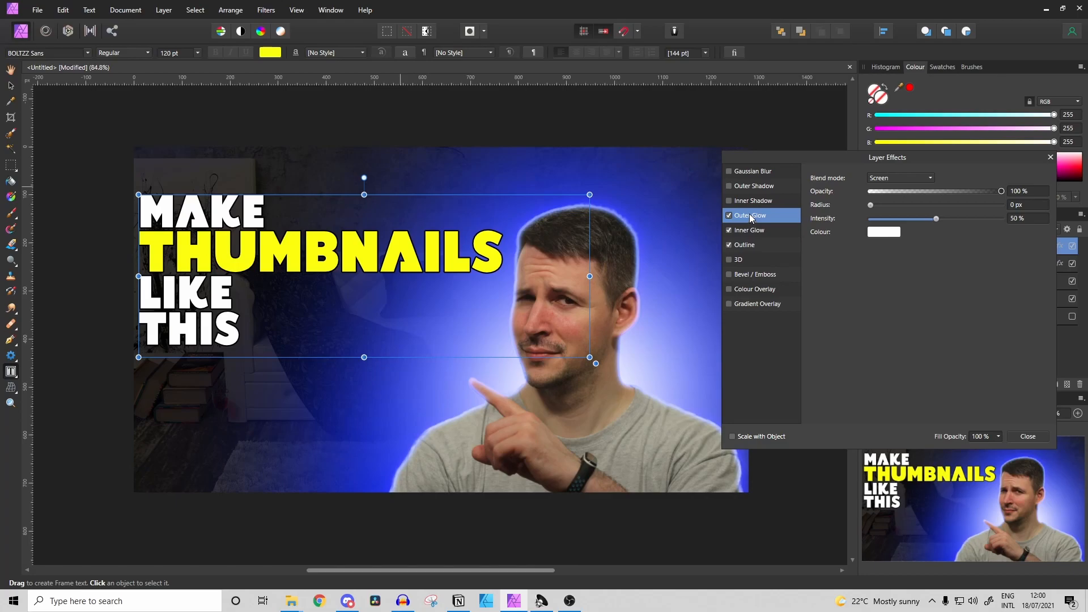
left_click(884, 232)
left_click_drag(887, 321, 907, 324)
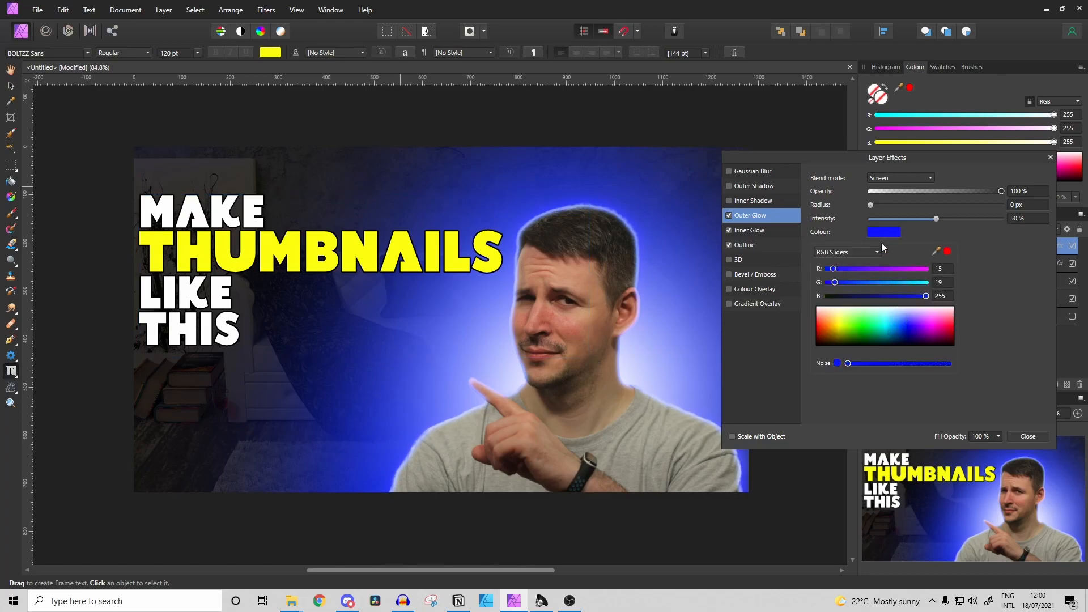
- Colour the Text group's inner glow light blue (RGB 146, 196, 255)
left_click(776, 230)
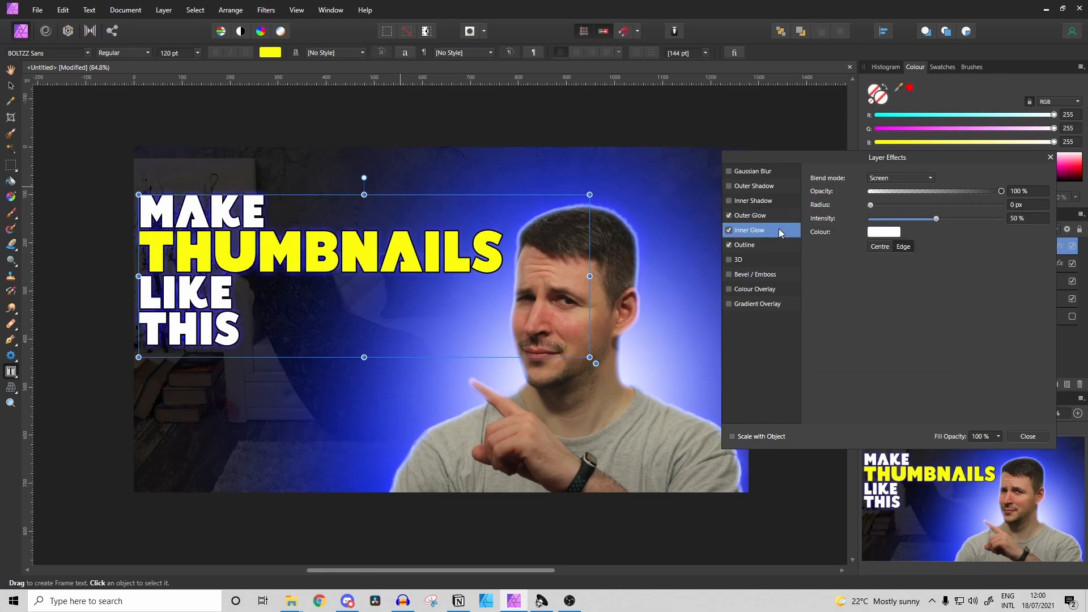
left_click(886, 233)
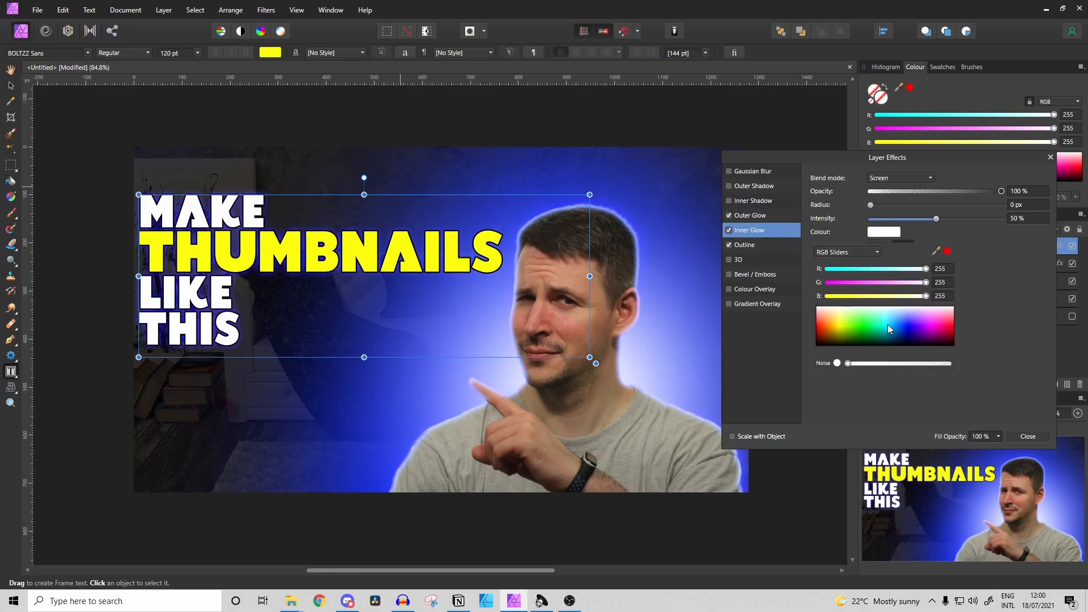
left_click_drag(886, 327, 898, 314)
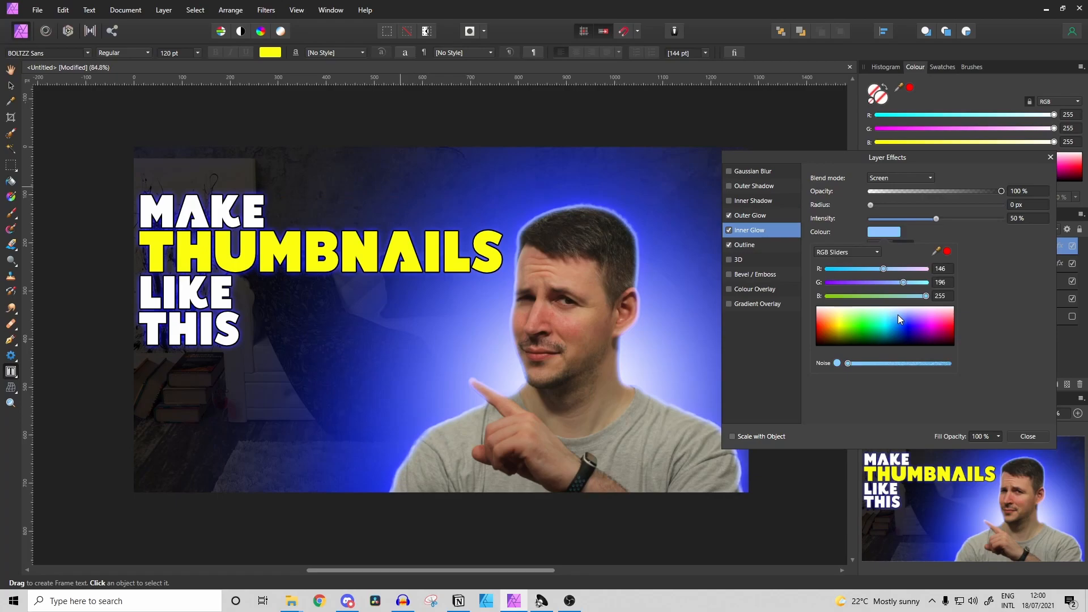
- Add an outer shadow to the Text group with 8.3 px radius, 3 px offset and 92 % intensity, and close its layer effects
left_click(762, 186)
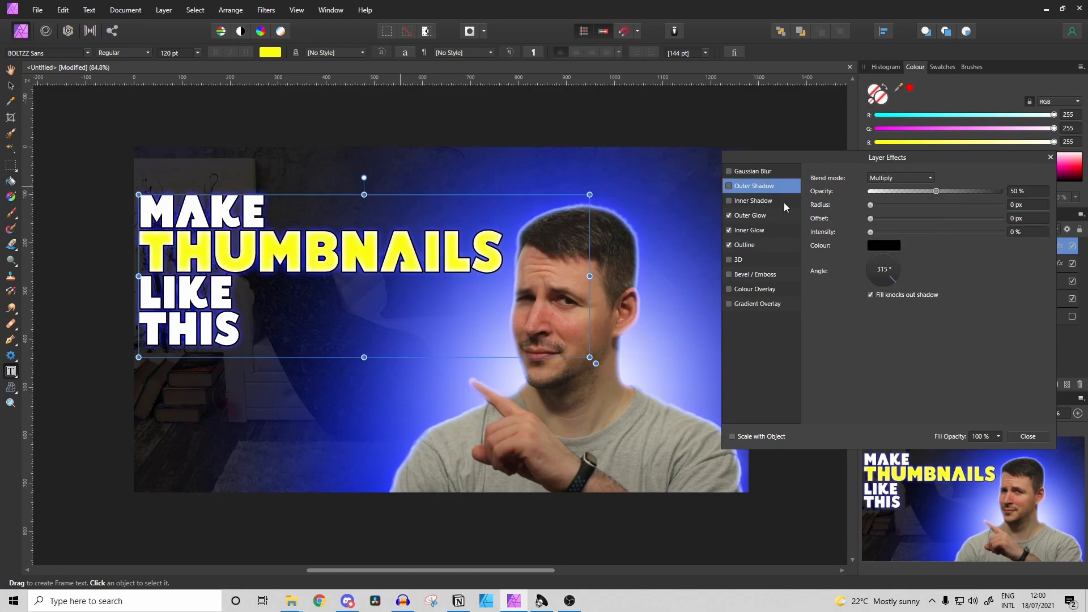
left_click_drag(870, 204, 922, 205)
left_click_drag(870, 218, 988, 235)
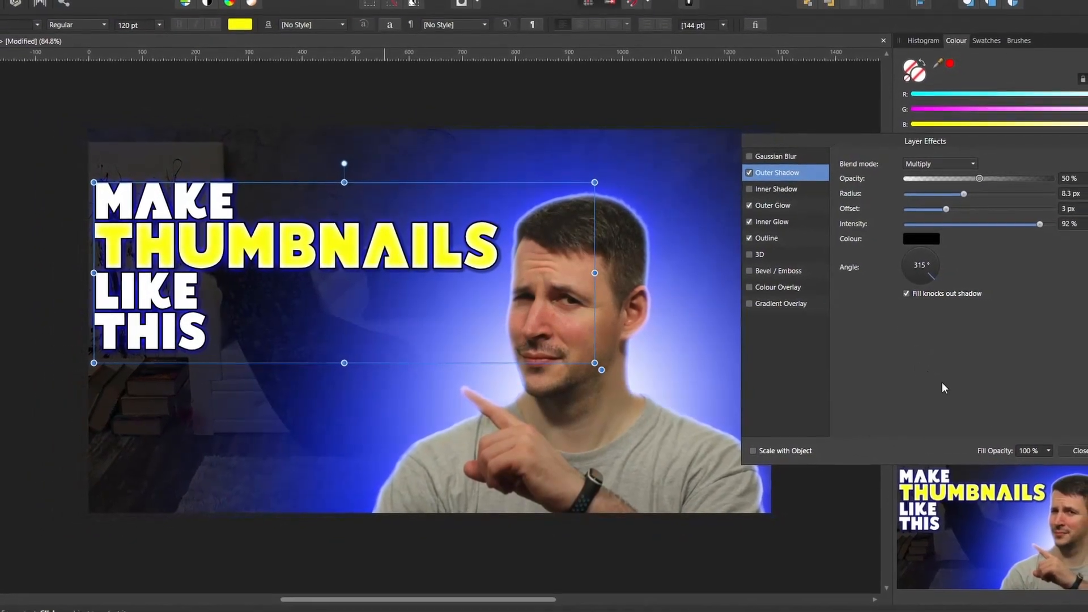
left_click(1070, 450)
left_click(21, 280)
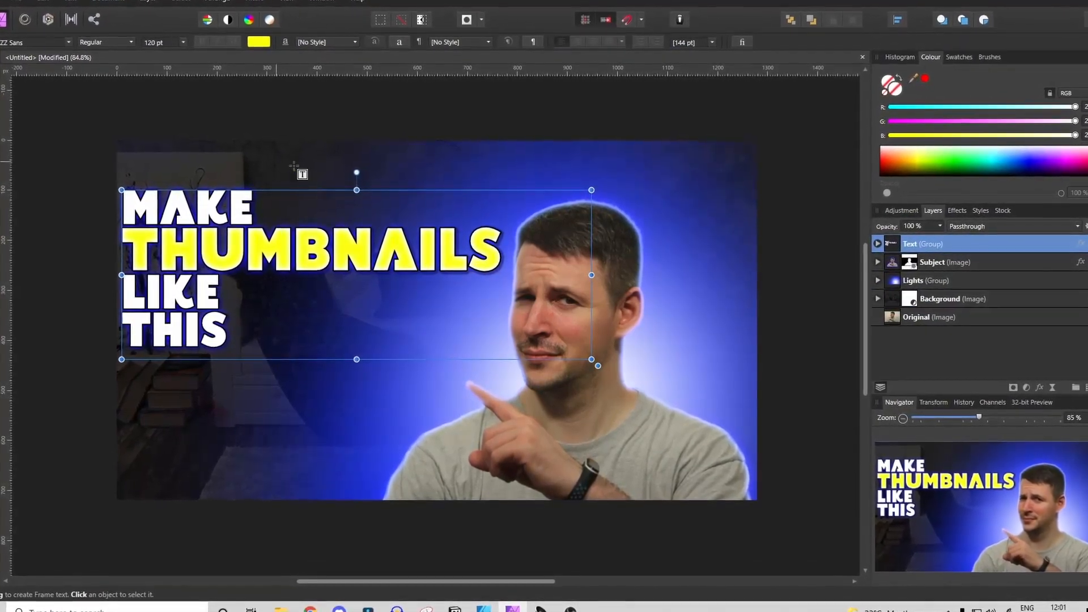
- Move the Text group straight up so the title sits just below the canvas's upper edge
key("v")
key("t")
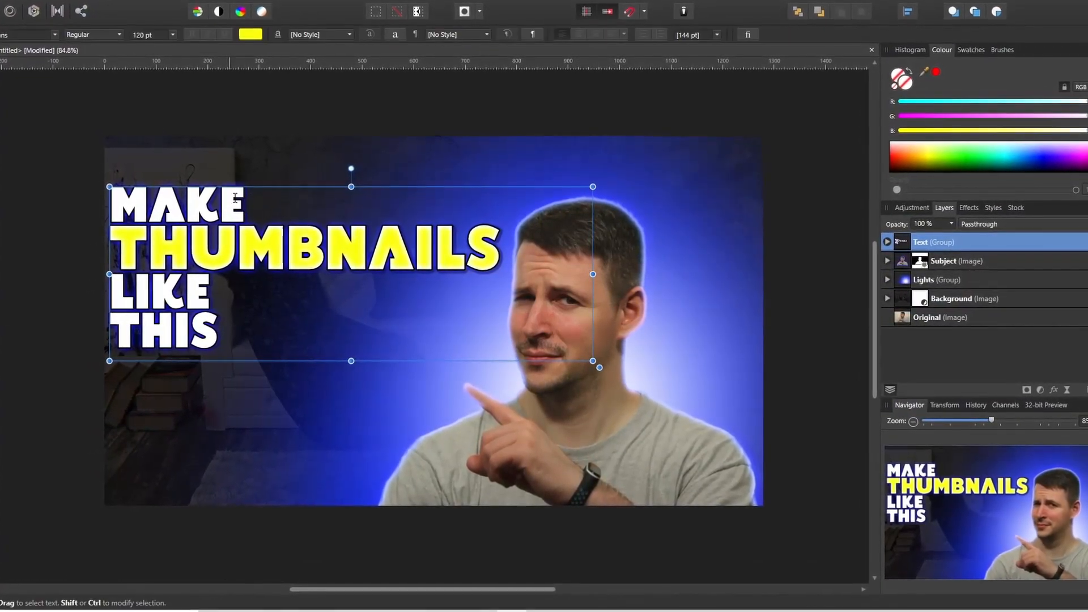
left_click_drag(298, 183, 298, 144)
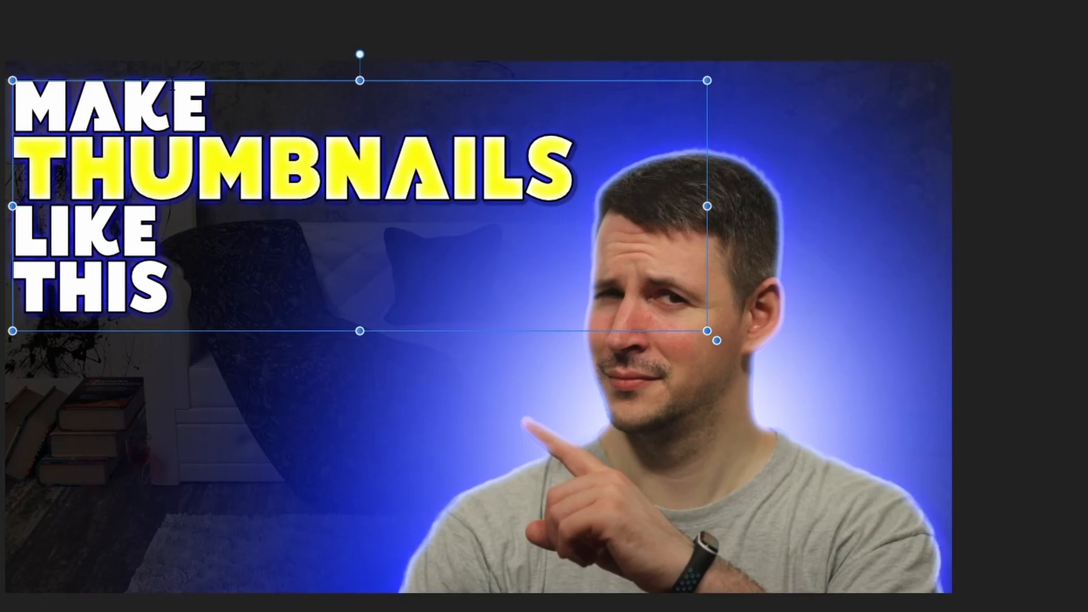
mouse_move(174, 80)
left_mouse_down()
mouse_move(349, 97)
mouse_move(257, 162)
mouse_move(172, 77)
left_mouse_up()
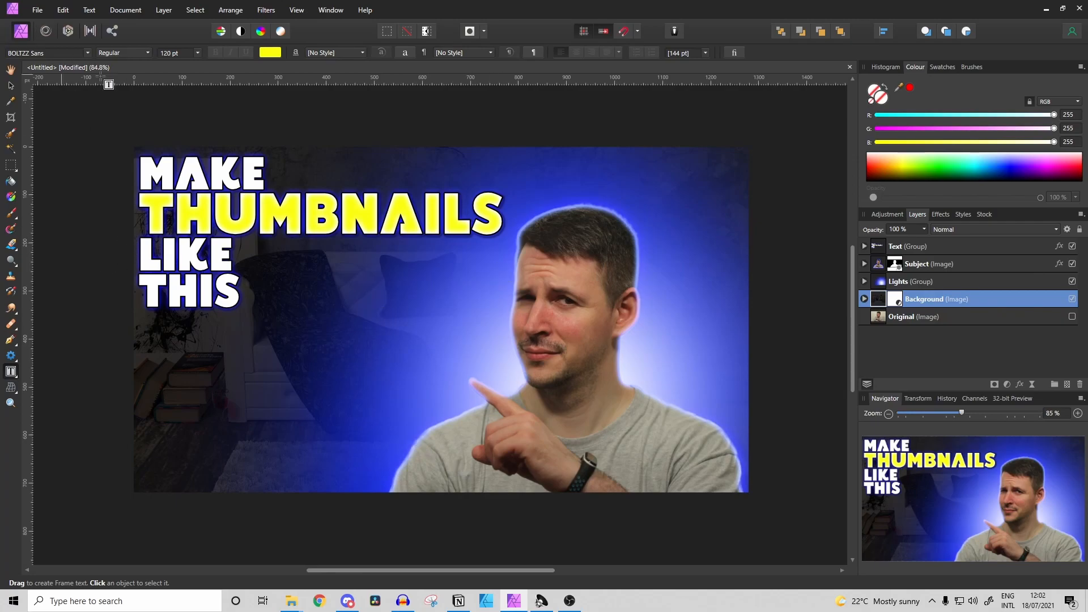
- Export the whole document as a 1280 x 720 px best-quality JPEG named Untitled.jpg in the "Make Thumbnails like this" folder
left_click(37, 10)
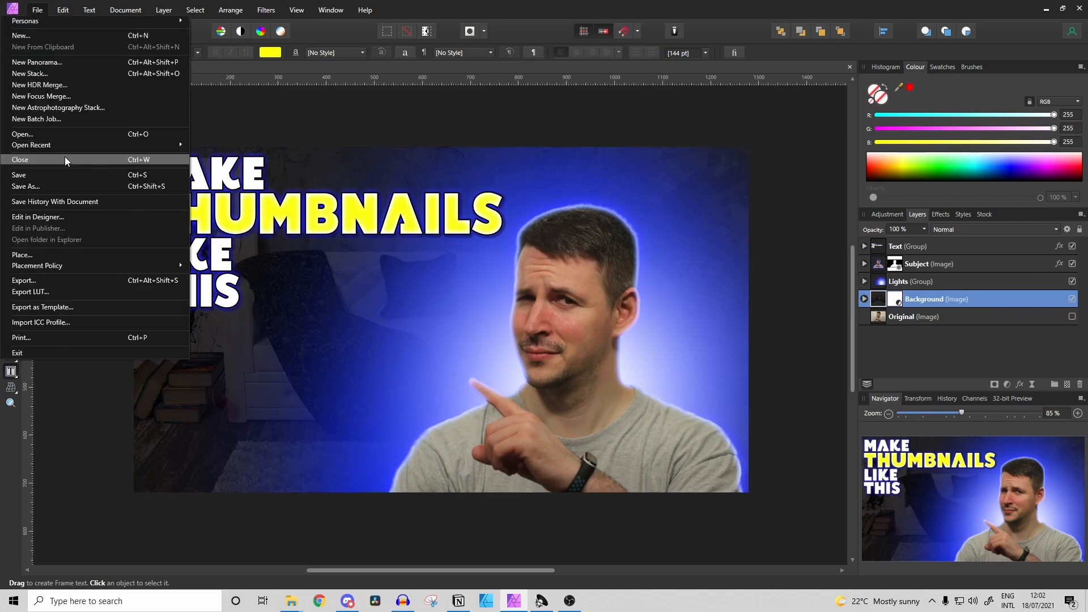
left_click(48, 280)
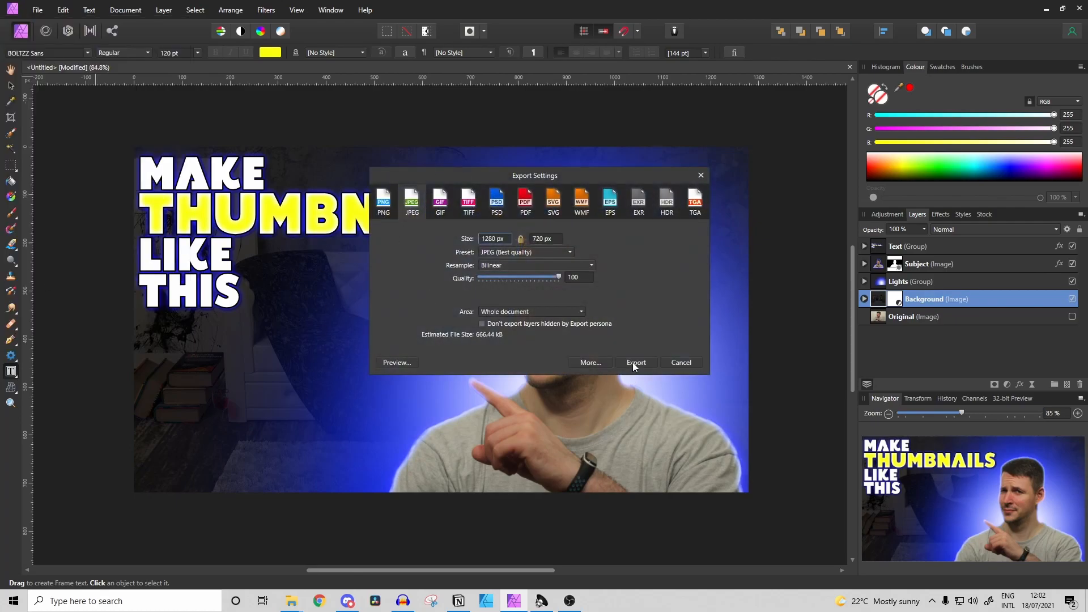
left_click(632, 363)
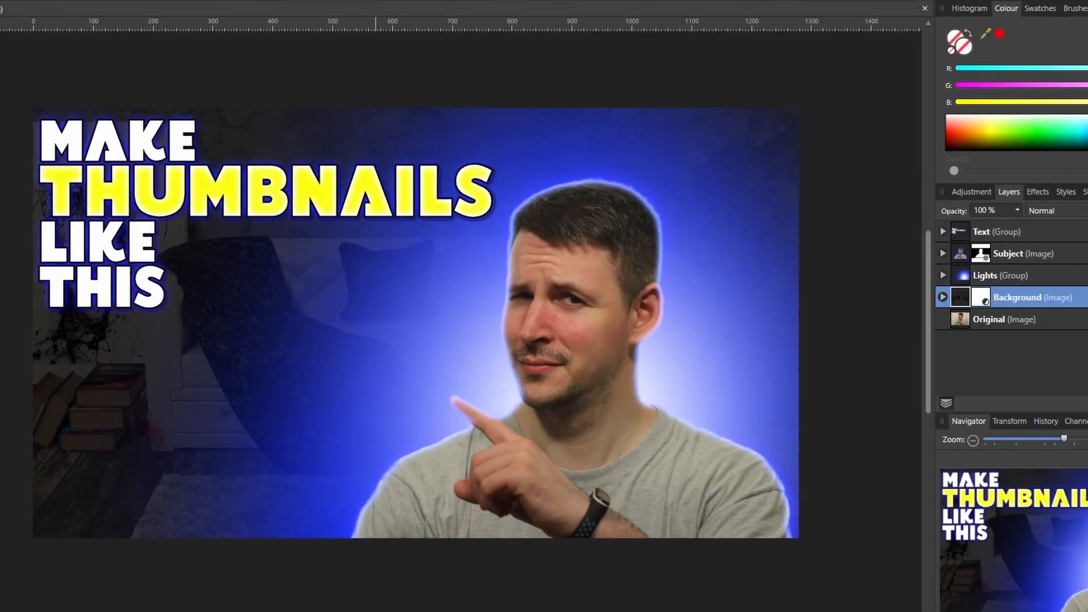
- Switch to the "Make Thumbnails like this" folder in File Explorer and place Untitled.jpg into the open thumbnail document
mouse_move(290, 601)
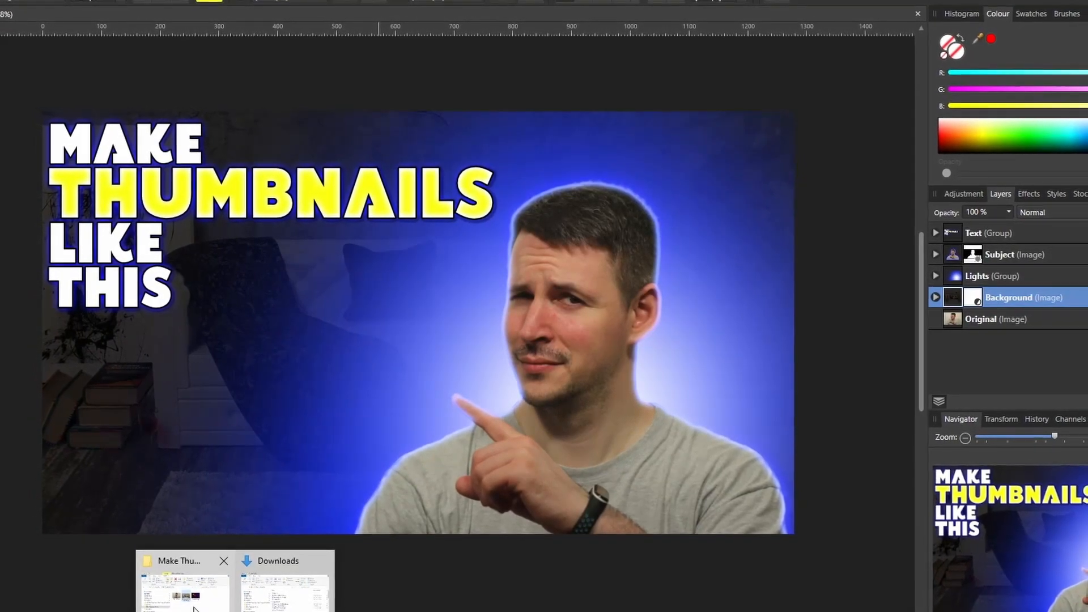
left_click(185, 589)
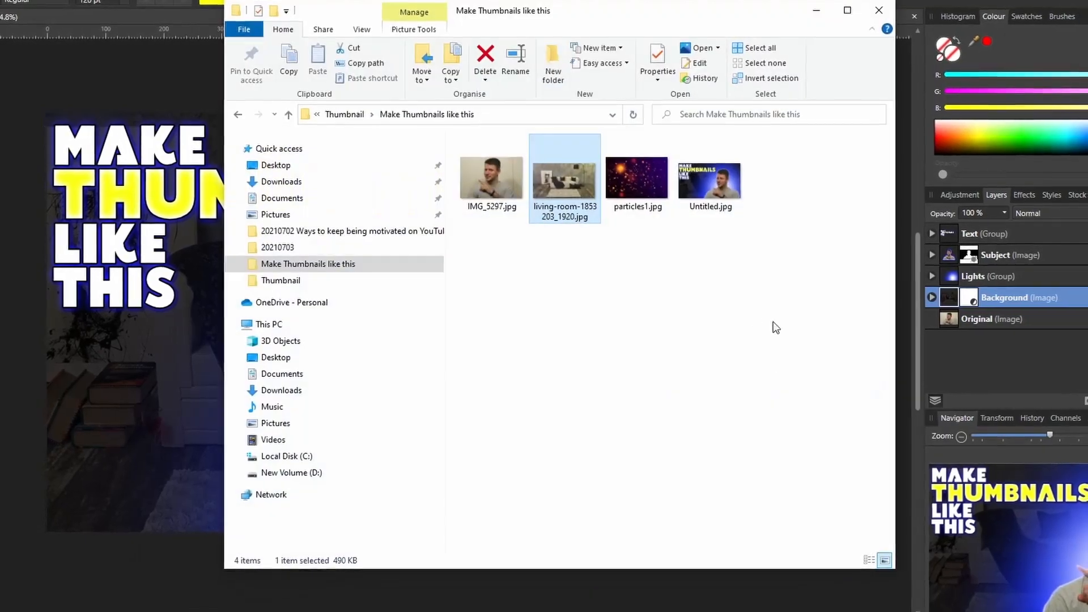
left_click(709, 181)
left_click_drag(709, 182, 170, 311)
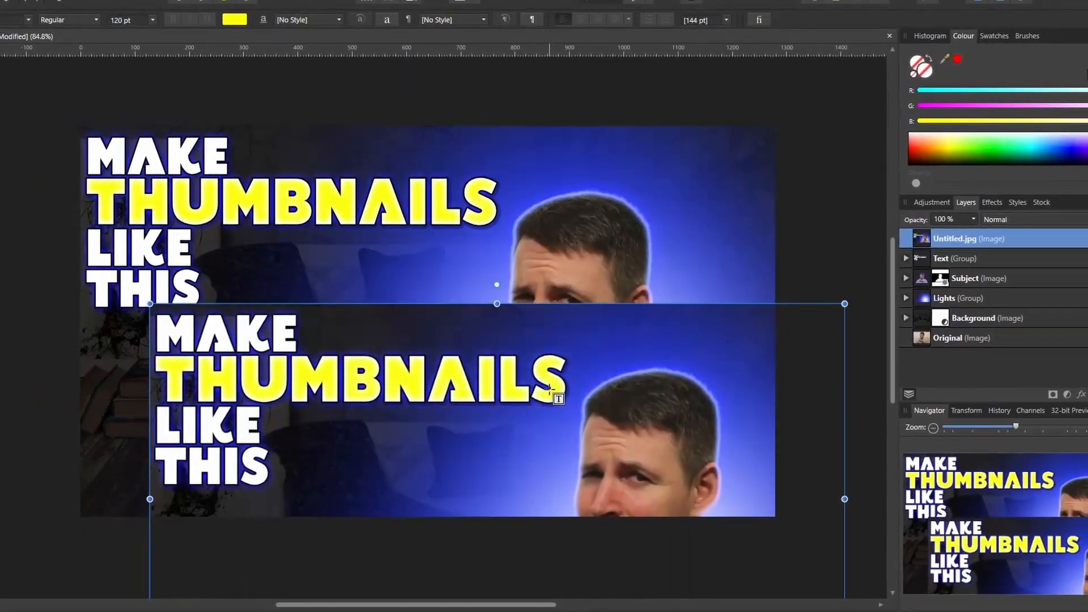
- Scale the placed Untitled.jpg down to about 38 % and move it below the "THUMBNAILS" text, beside the man's face
key("v")
left_click_drag(551, 384, 278, 196)
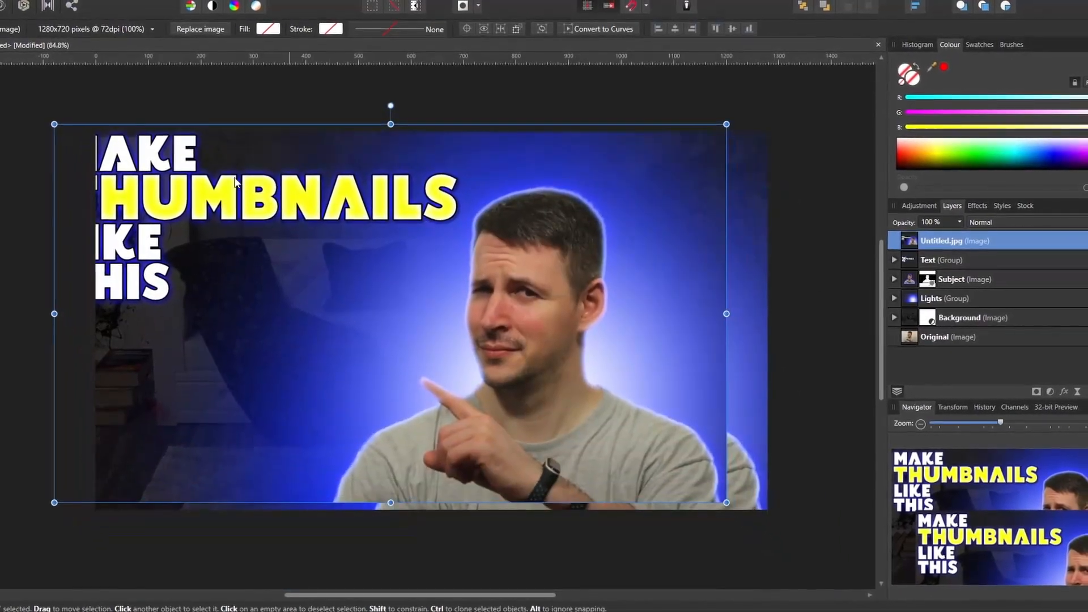
left_click_drag(54, 124, 487, 330)
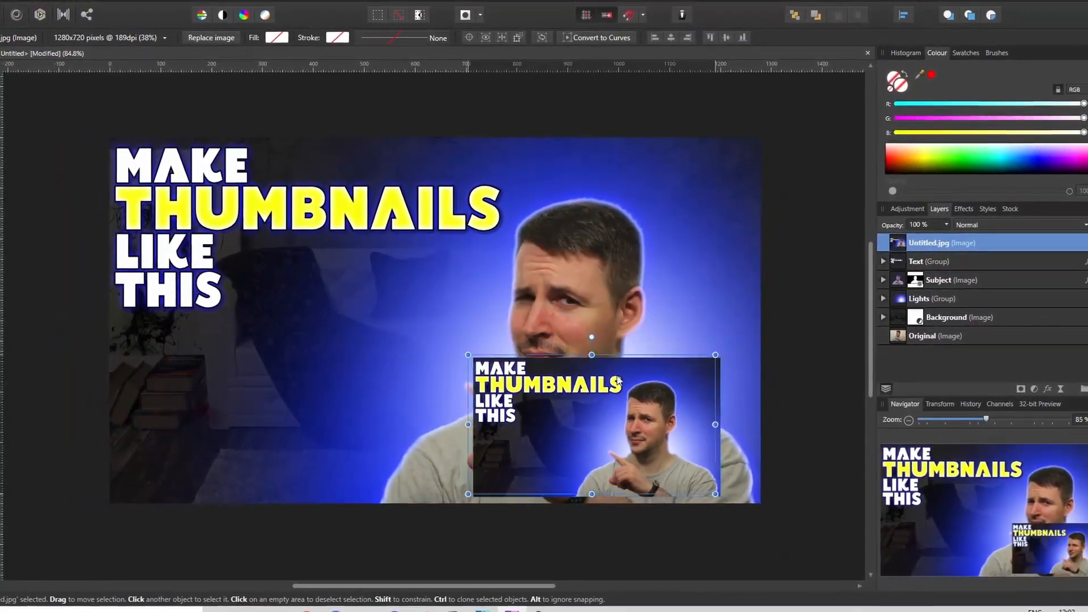
left_click_drag(632, 385, 422, 295)
- Tilt the small Untitled.jpg image counter-clockwise and fit it between the title and the man's pointing finger
left_click_drag(389, 251, 353, 248)
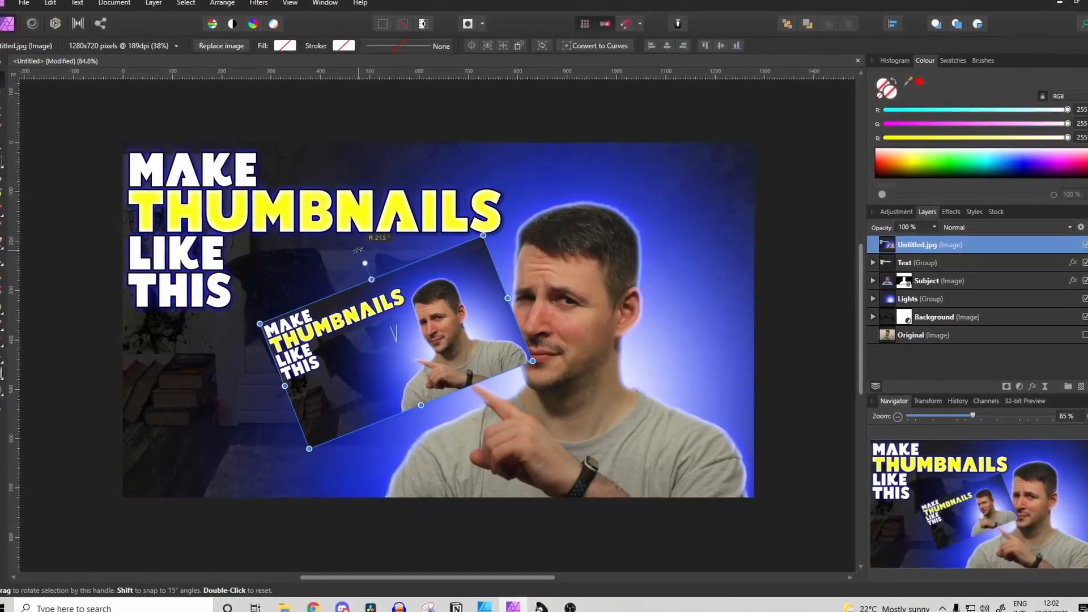
left_click_drag(391, 313, 366, 304)
left_click_drag(341, 254, 347, 251)
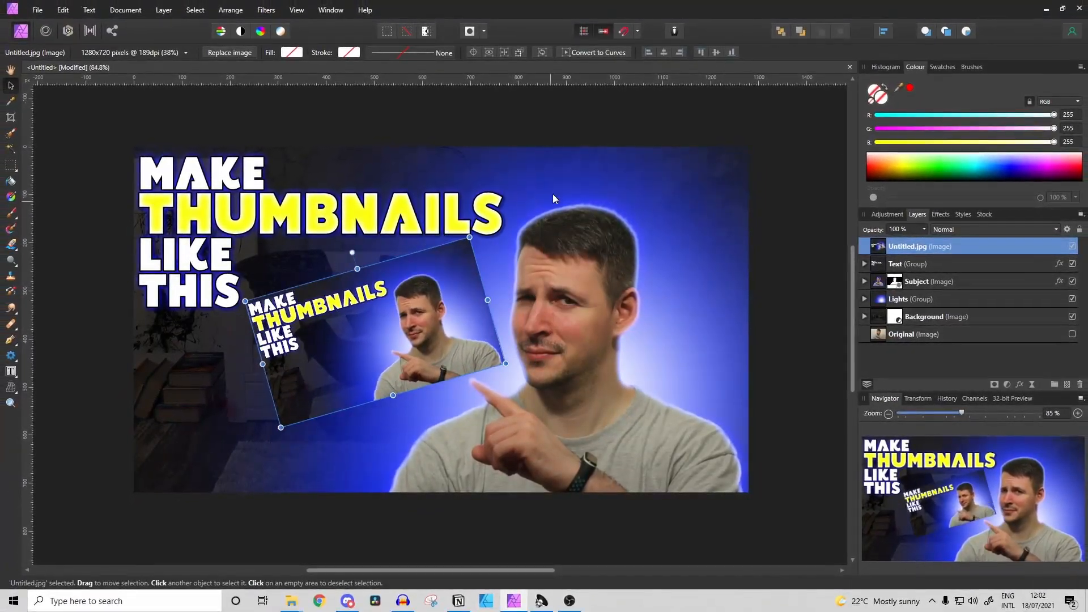
- Add a yellow outer glow (RGB 241, 255, 7) with a 17.3 px radius to Untitled.jpg through its layer effects
left_click(1019, 384)
left_click(736, 215)
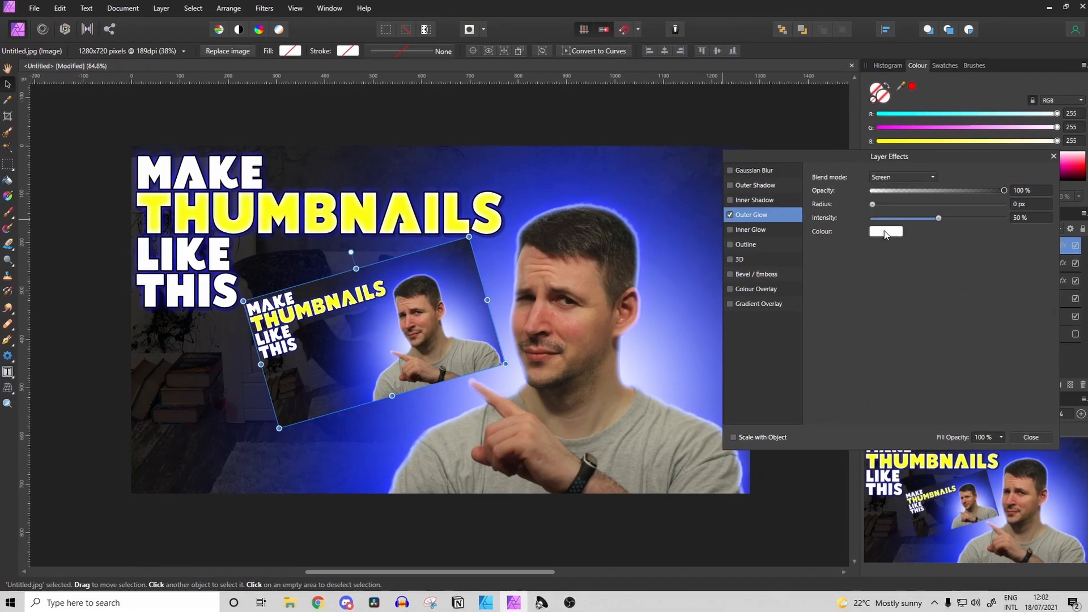
left_click(884, 231)
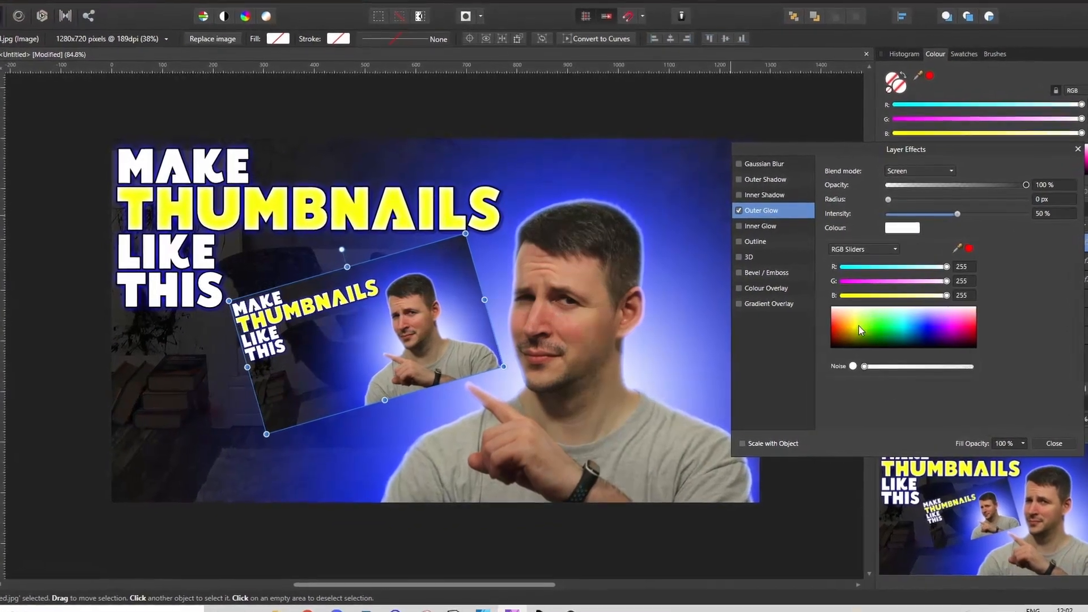
left_click(858, 325)
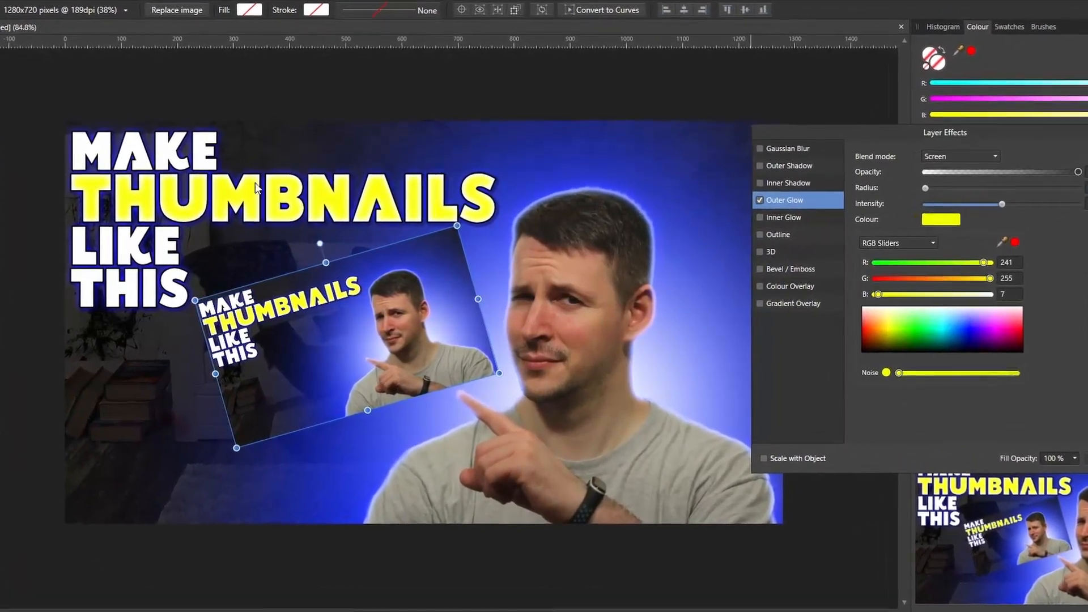
left_click(966, 214)
left_click_drag(925, 188, 942, 206)
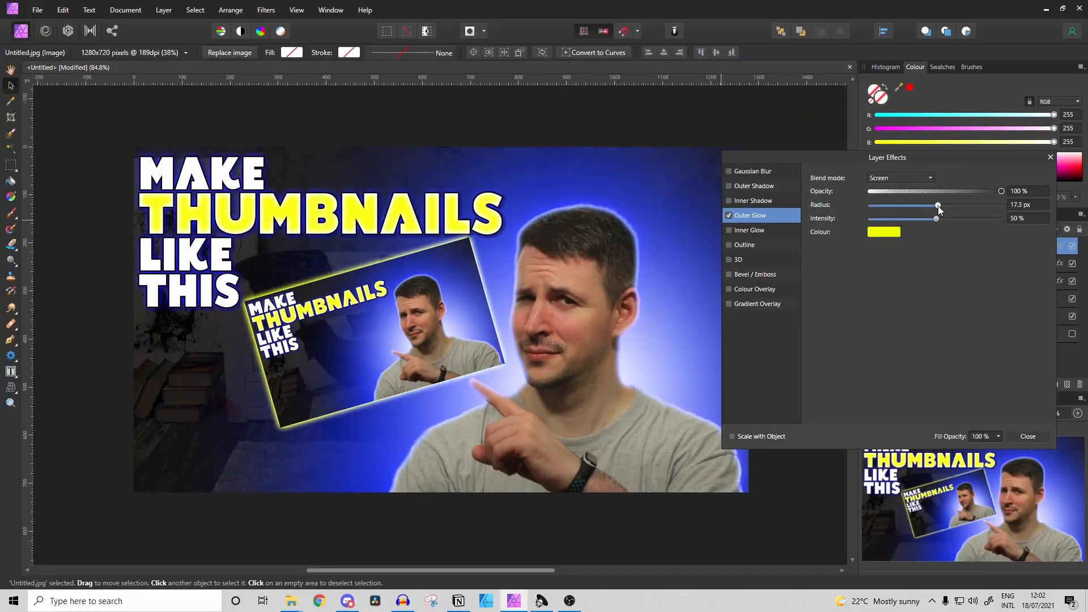
- Add a light yellow inner glow with an increased radius to Untitled.jpg, close its layer effects and deselect the image
left_click(747, 230)
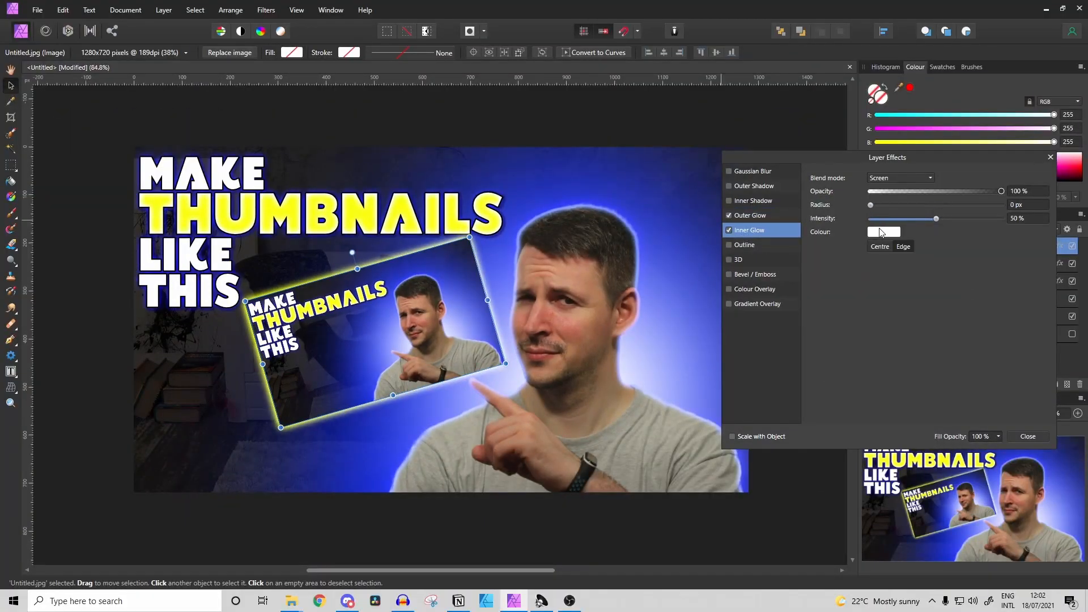
left_click(881, 233)
left_click(842, 320)
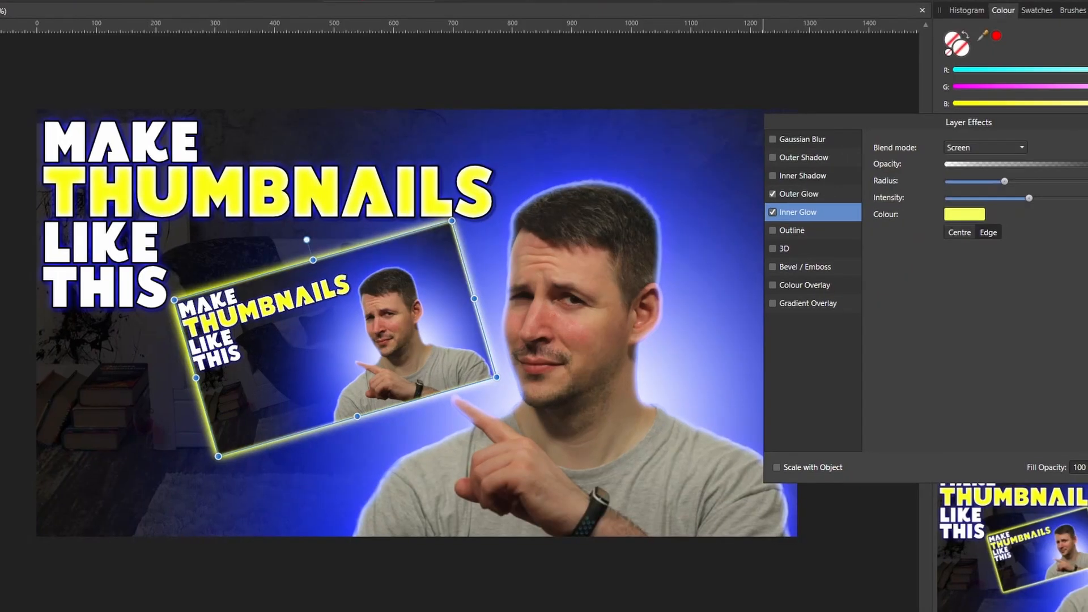
left_click(1027, 437)
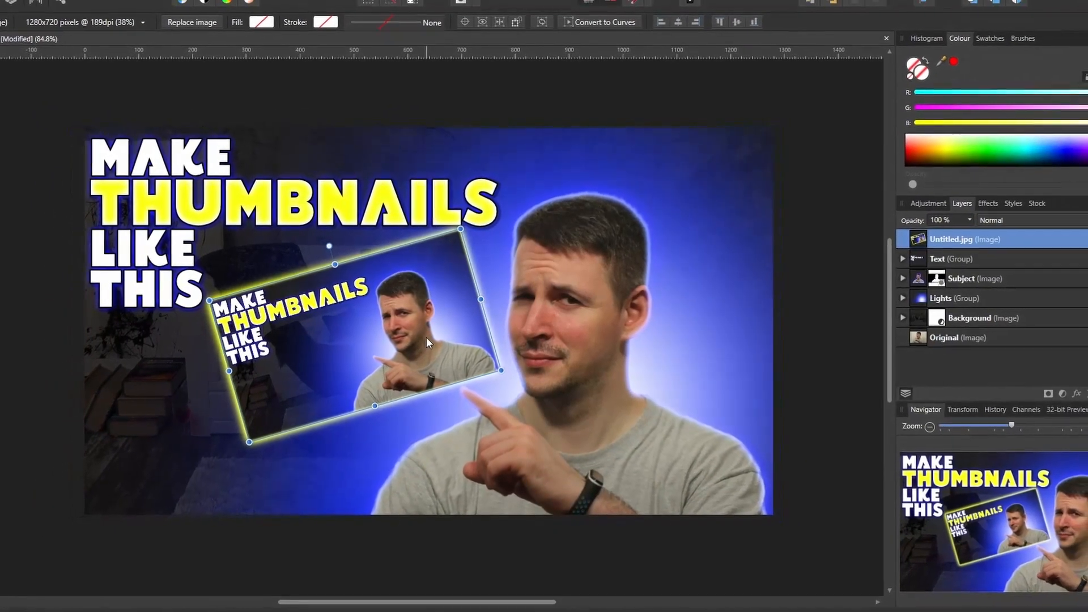
left_click(48, 293)
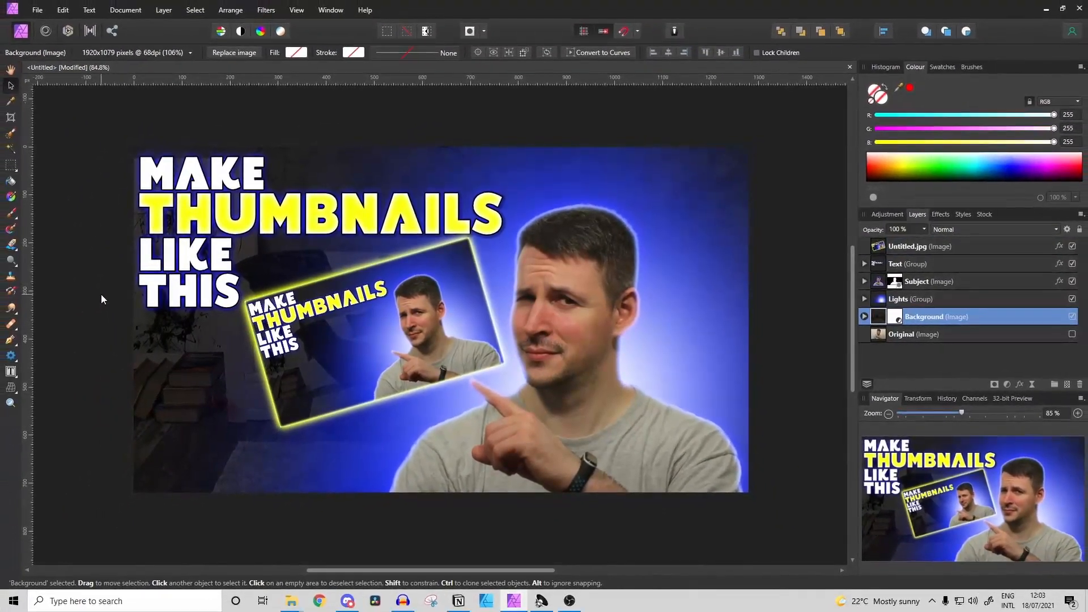